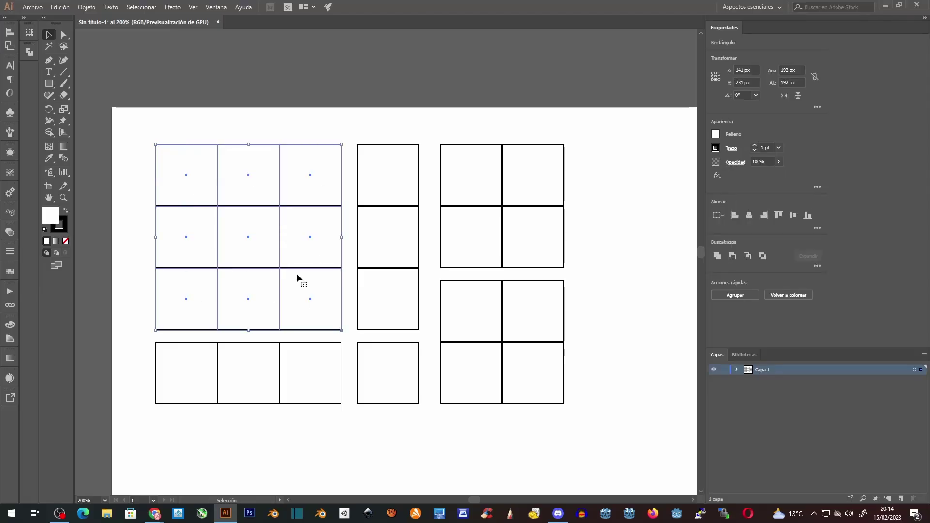
Shrink the inner 3×3 squares, then draw three small ellipses beside the frames and group them.
alt+drag(341, 145, 334, 151)
click(382, 137)
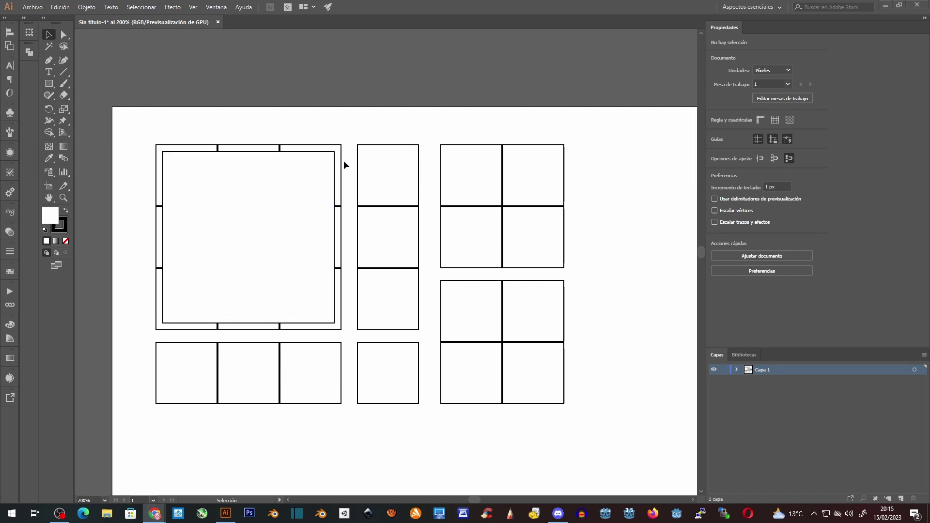
click(49, 109)
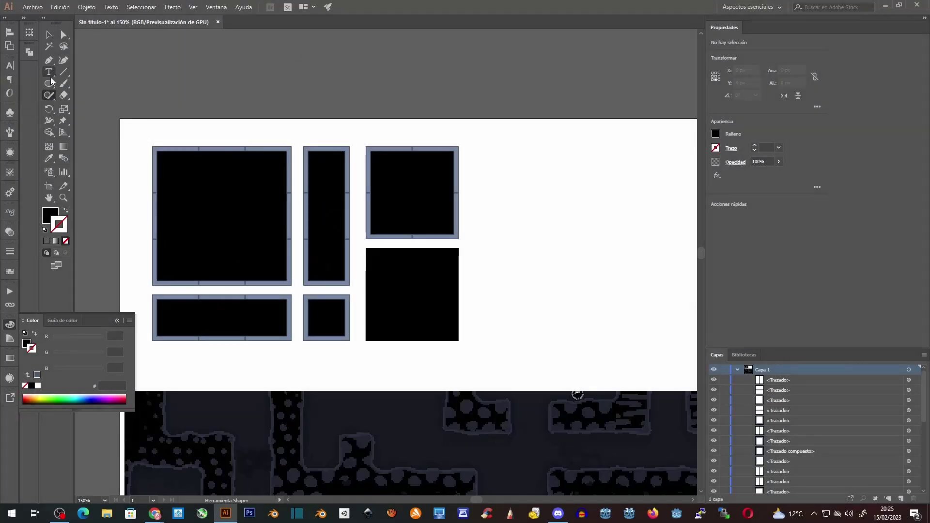
mouse_move(510, 180)
mouse_down()
mouse_move(523, 192)
mouse_move(534, 165)
mouse_move(547, 194)
mouse_up()
key(v)
key(ctrl+g)
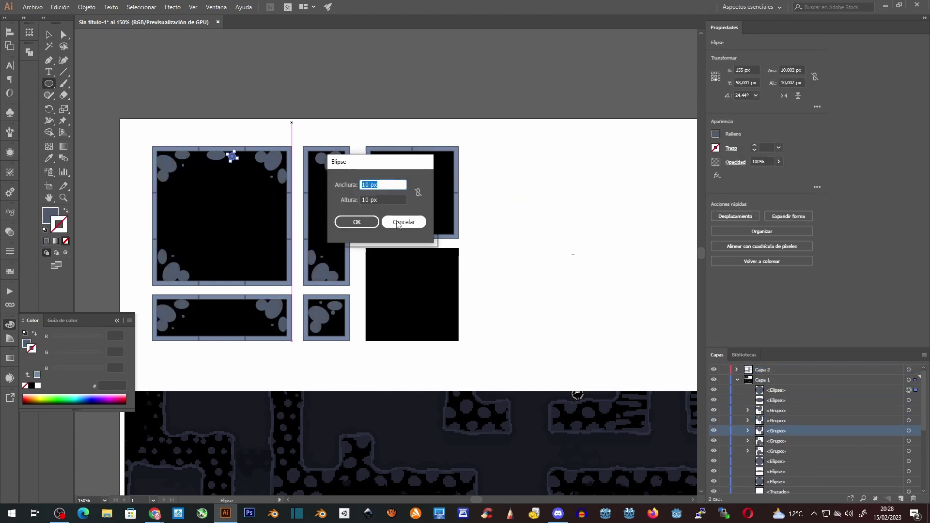
Move an ellipse into the lower tile frame and select the cream shard group.
click(397, 224)
key(v)
drag(224, 275, 220, 334)
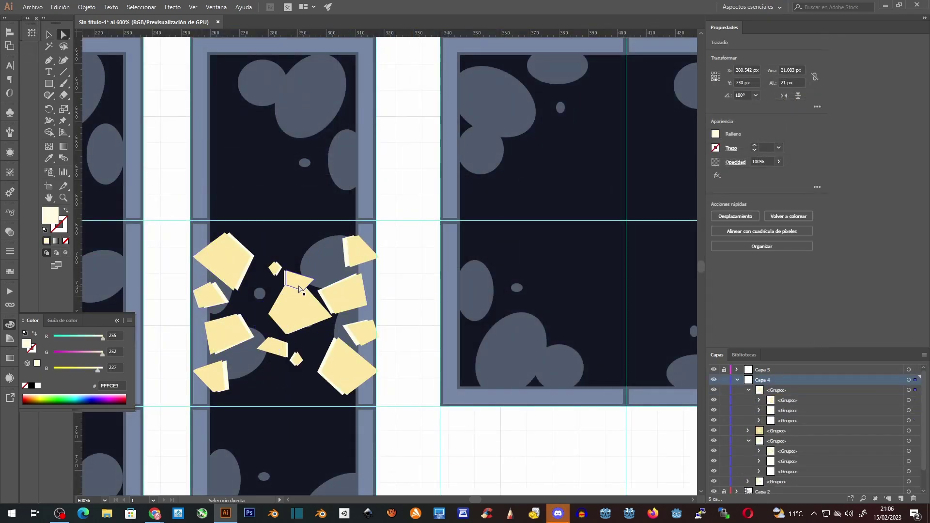
key(v)
click(346, 366)
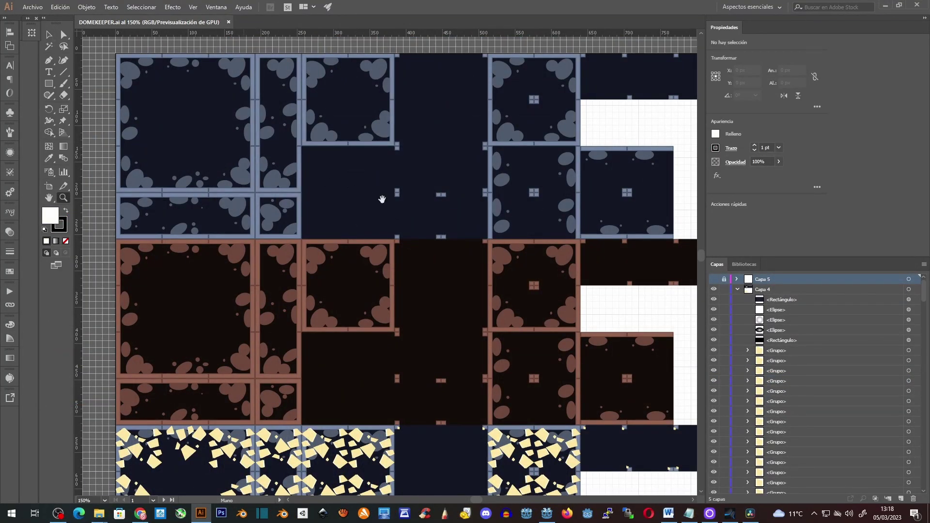
Pan down to review the lower and mineral-filled tile rows.
scroll(247, 194, right, 10)
mouse_move(252, 201)
mouse_down()
mouse_move(364, 128)
mouse_move(261, 55)
mouse_up()
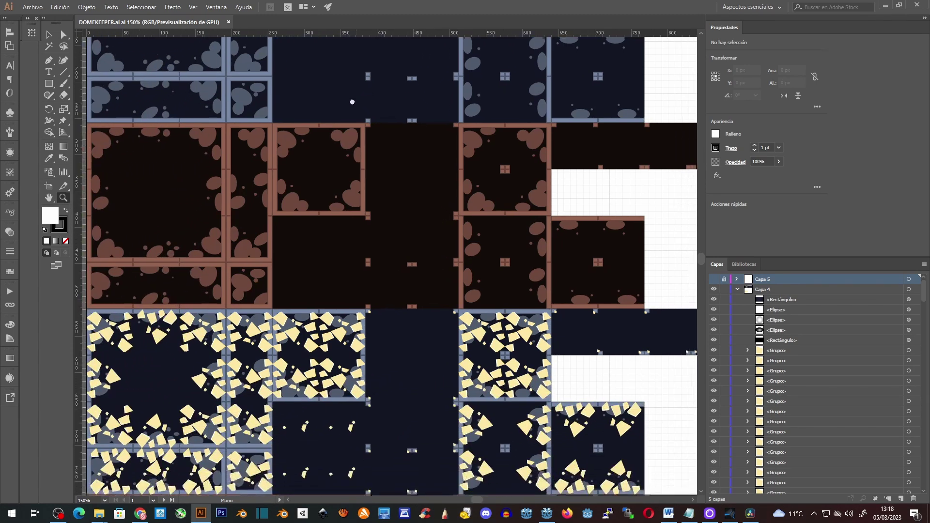
mouse_move(257, 293)
mouse_down()
mouse_move(374, 211)
mouse_move(311, 141)
mouse_up()
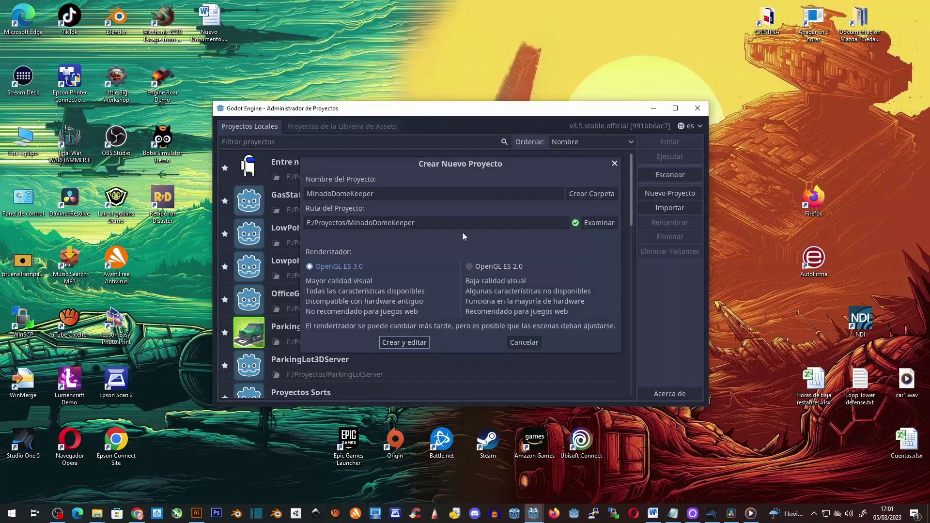
Create and open MinadoDomeKeeper, then start a new folder under res://.
click(402, 341)
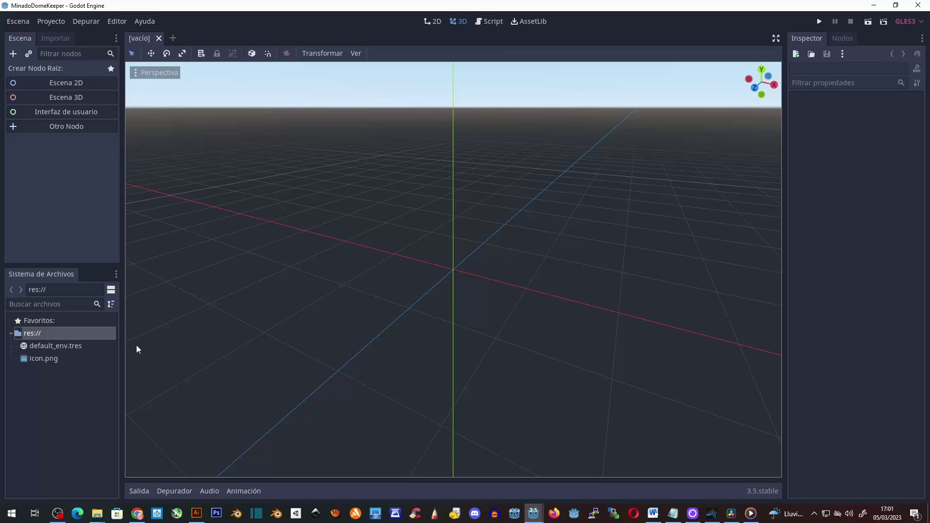
right_click(48, 333)
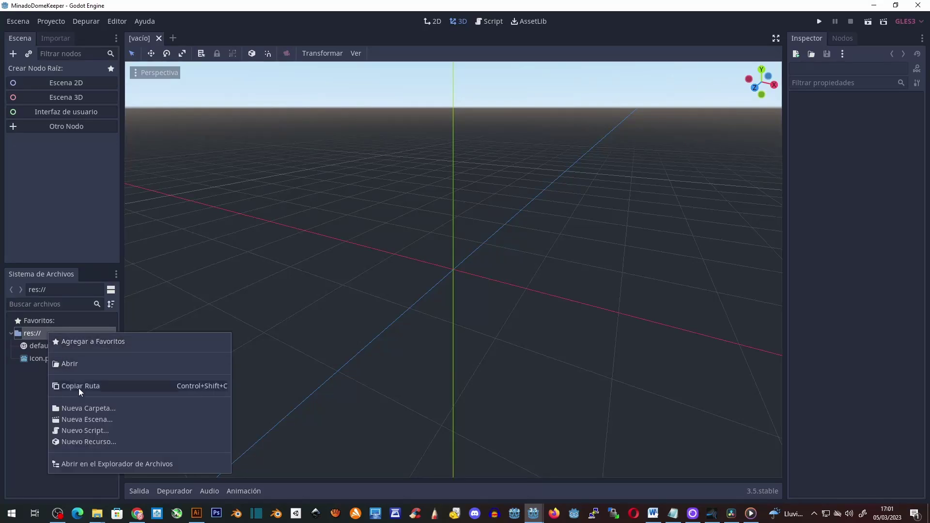
click(94, 408)
text(Resource)
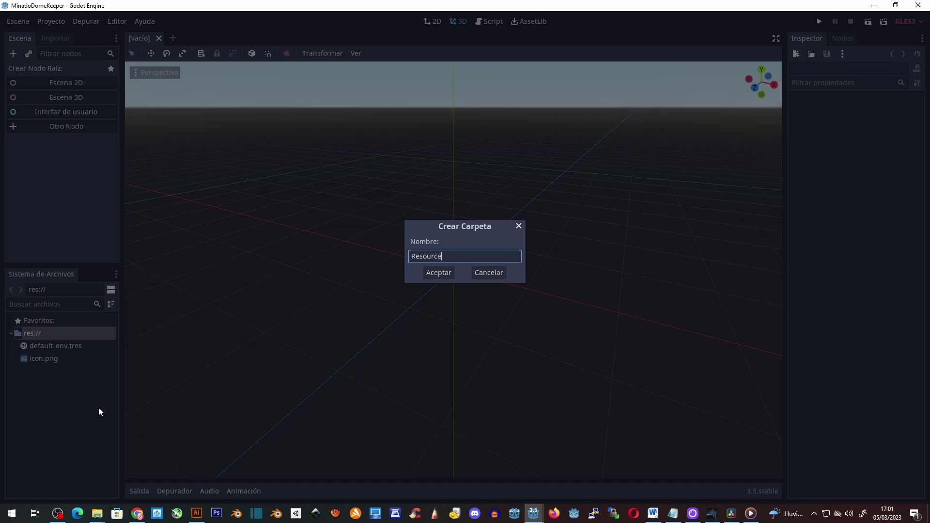
Preview Luz.png and mineral.png in the Resources folder, then leave File Explorer.
text(s)
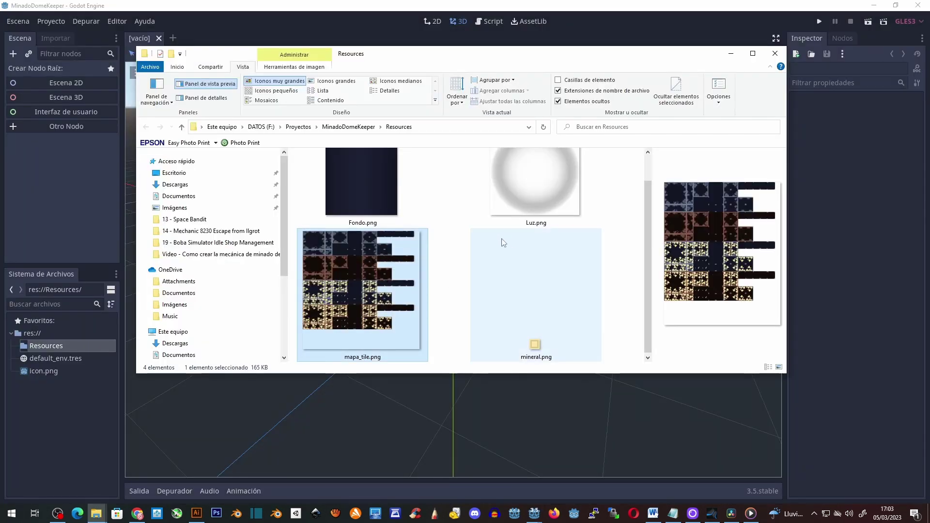
click(565, 213)
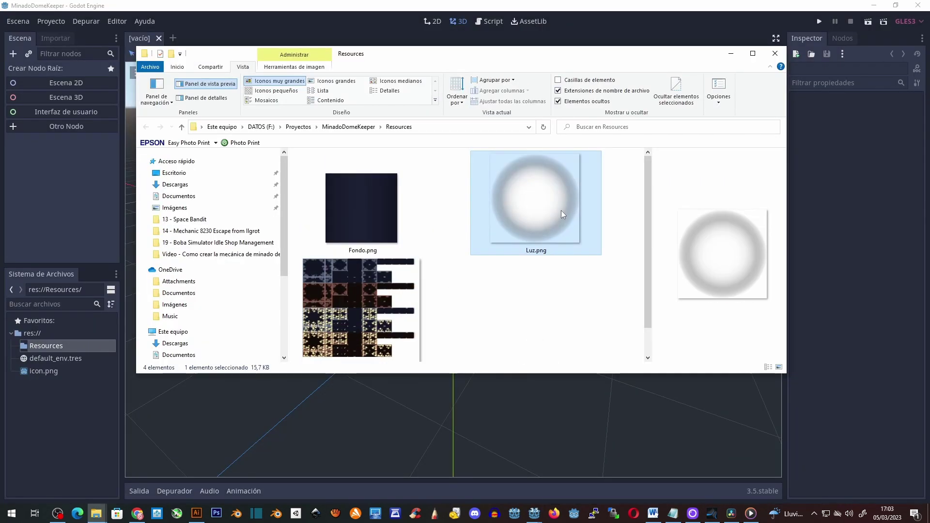
drag(648, 303, 642, 329)
click(600, 314)
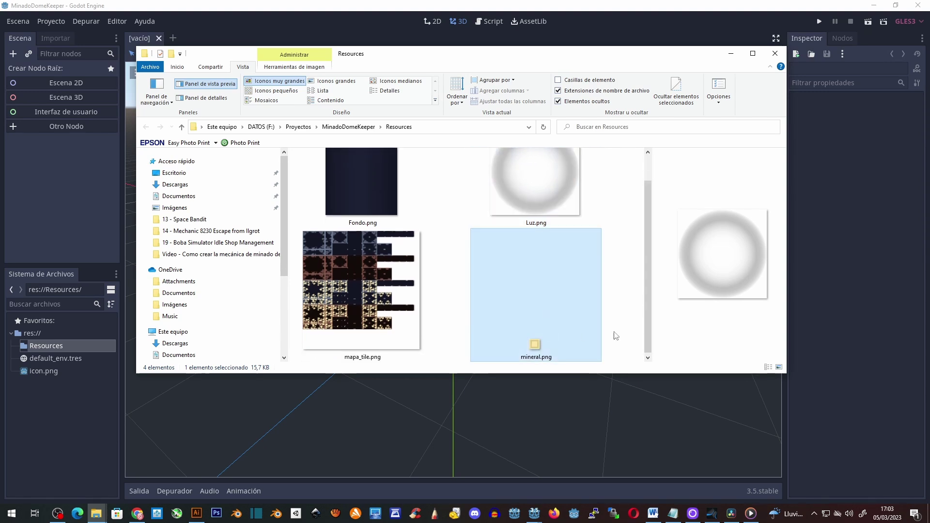
key(alt+Tab)
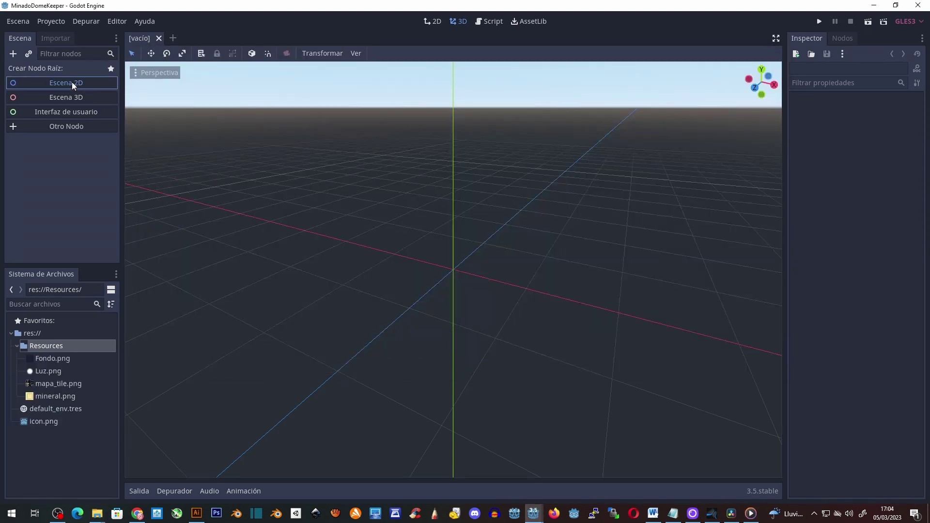
Create a 2D scene root and save it as Main.tscn.
click(71, 83)
key(ctrl+s)
text(in)
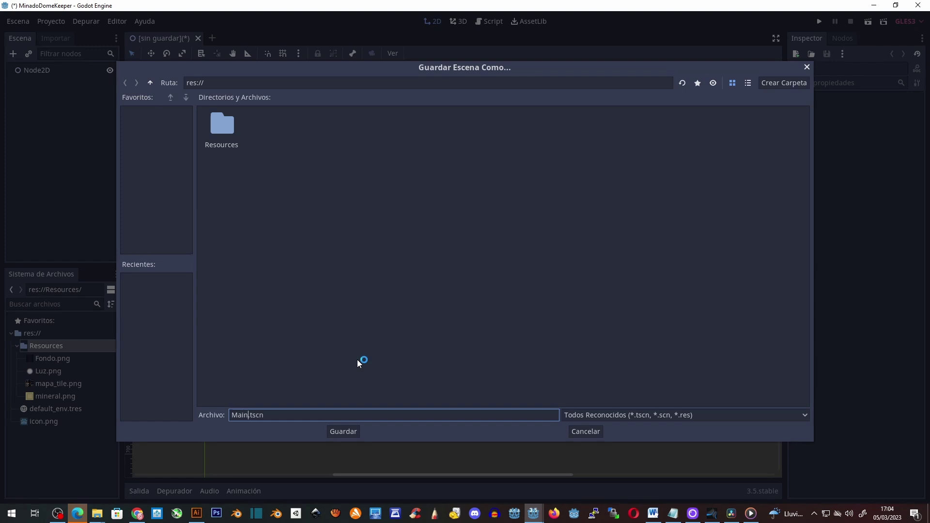
key(Return)
Add a TileMap child under Node2D and give it a new TileSet, opened for editing.
right_click(40, 72)
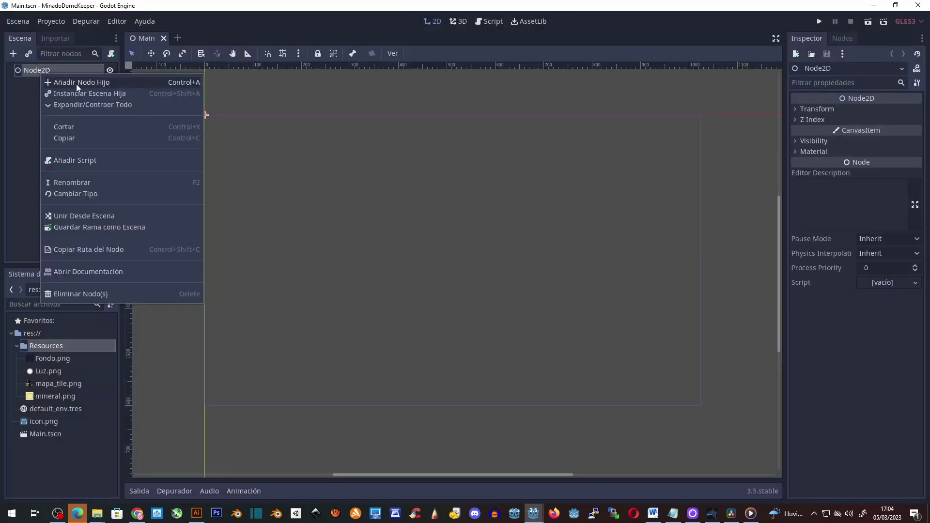
click(76, 83)
key(Return)
click(916, 126)
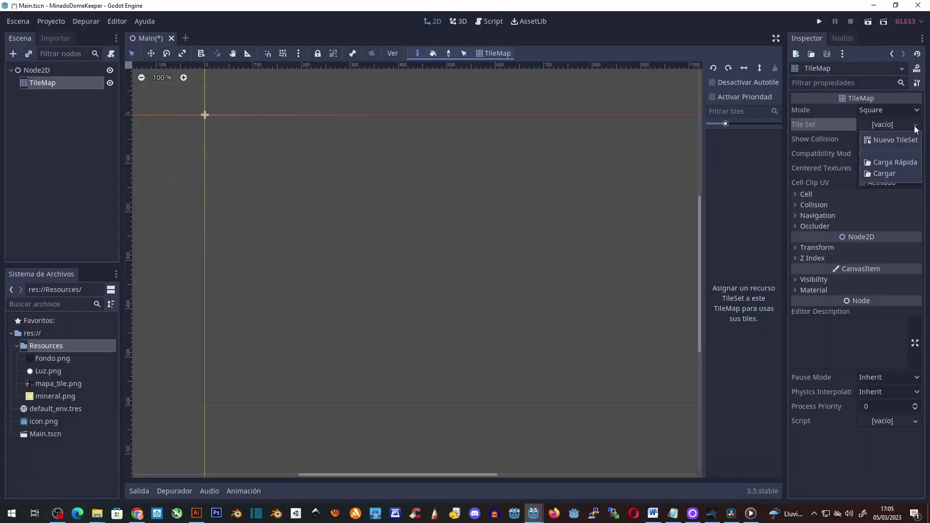
click(899, 145)
click(889, 125)
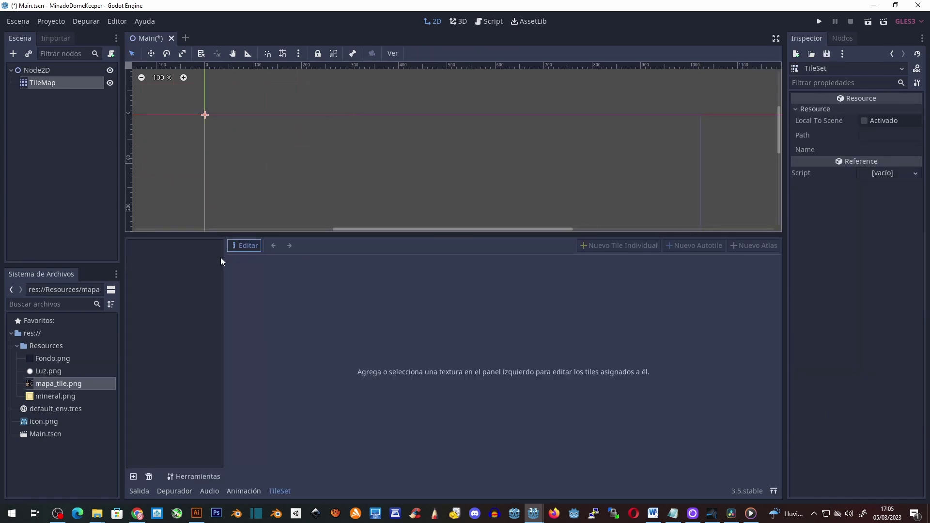
Add mapa_tile.png to the TileSet and define the blue stone and next autotile regions.
drag(55, 392, 184, 347)
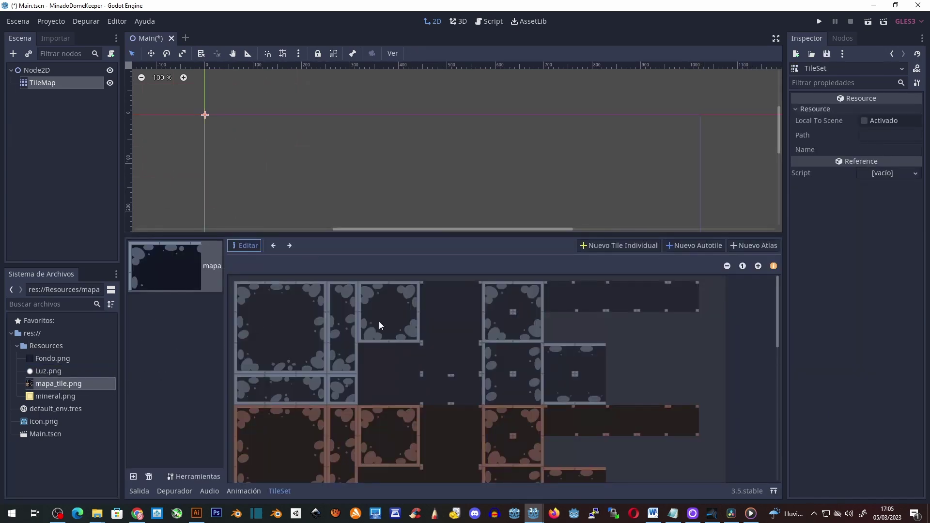
click(697, 246)
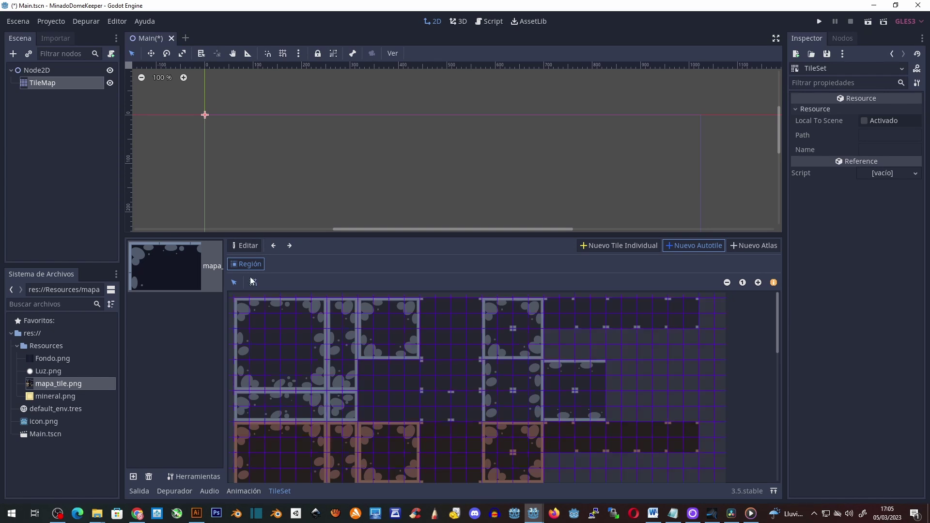
drag(238, 304, 699, 423)
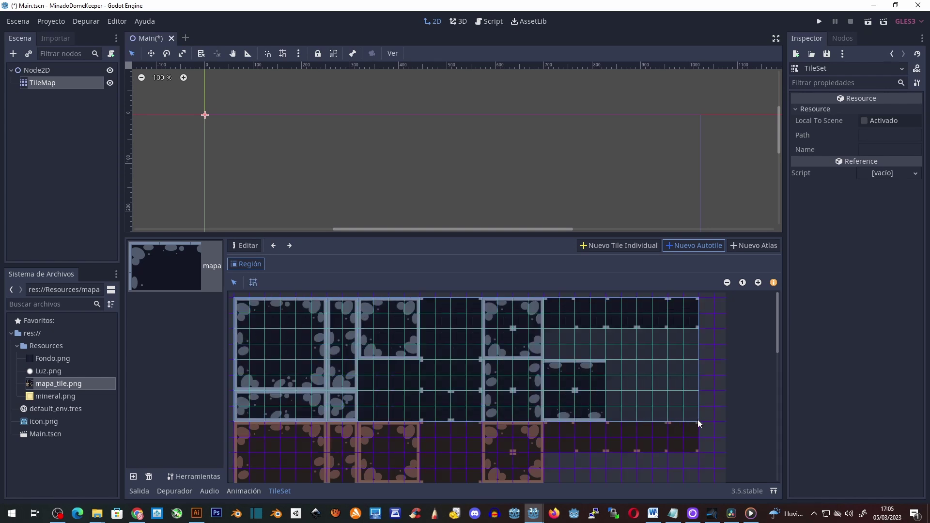
click(694, 247)
scroll(585, 320, down, 2)
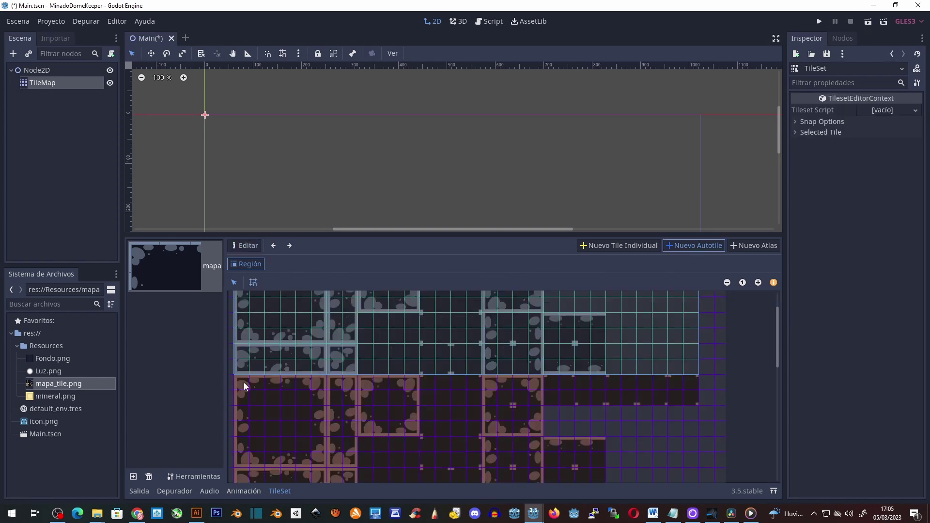
scroll(242, 384, down, 2)
drag(236, 328, 698, 450)
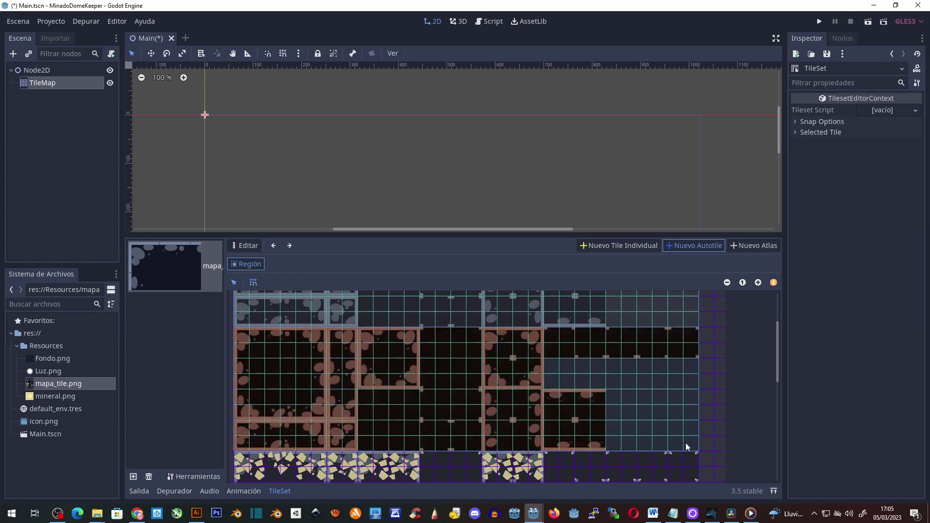
Define two more autotile regions over the lower tile rows.
click(698, 245)
scroll(242, 339, down, 3)
drag(243, 318, 697, 439)
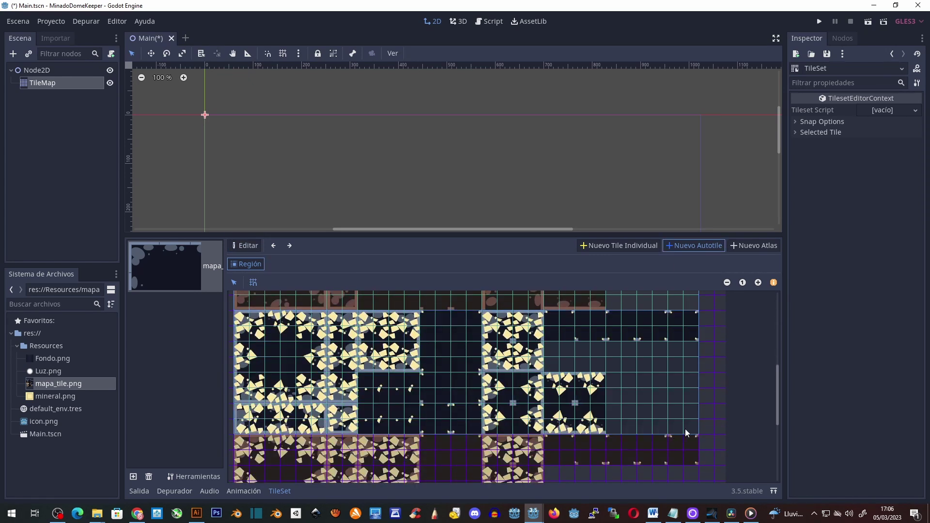
click(698, 246)
scroll(447, 425, down, 3)
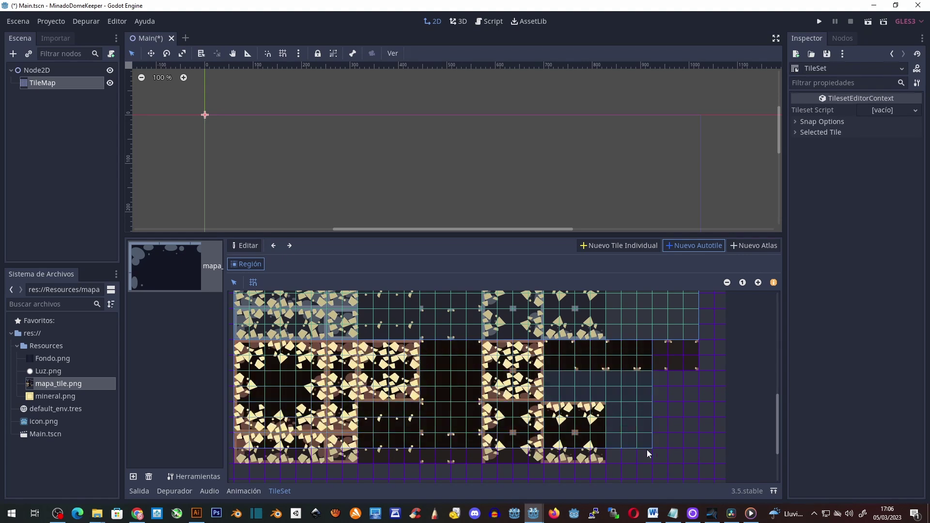
drag(246, 350, 699, 463)
scroll(373, 366, up, 4)
scroll(373, 366, up, 1)
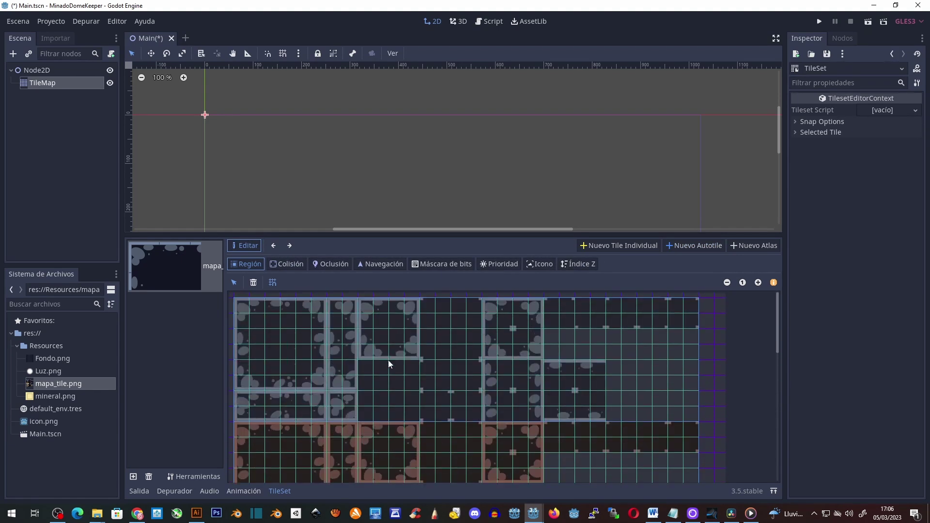
Set the autotile subtile size to 64 px.
key(2)
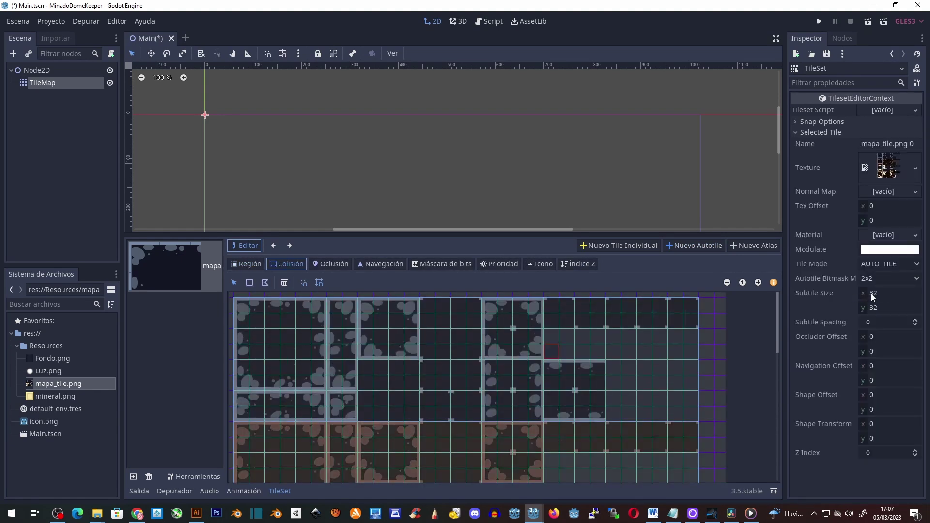
text(4)
click(891, 306)
text(64)
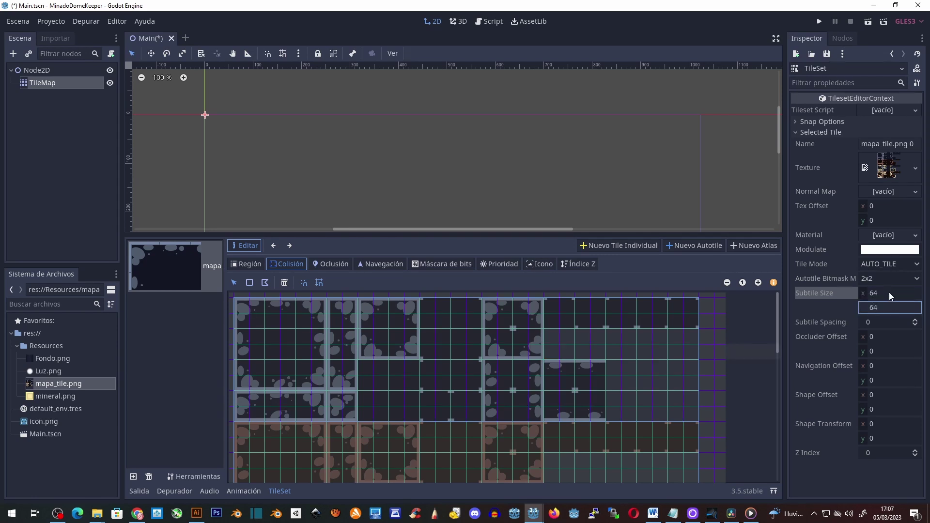
click(881, 296)
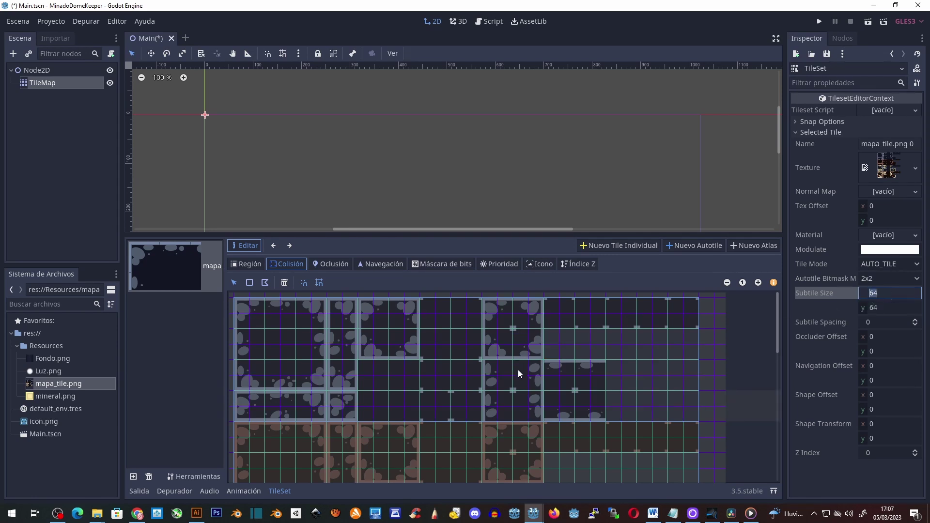
Check that the brown, crystal and rock autotiles use 64×64 subtiles.
click(438, 451)
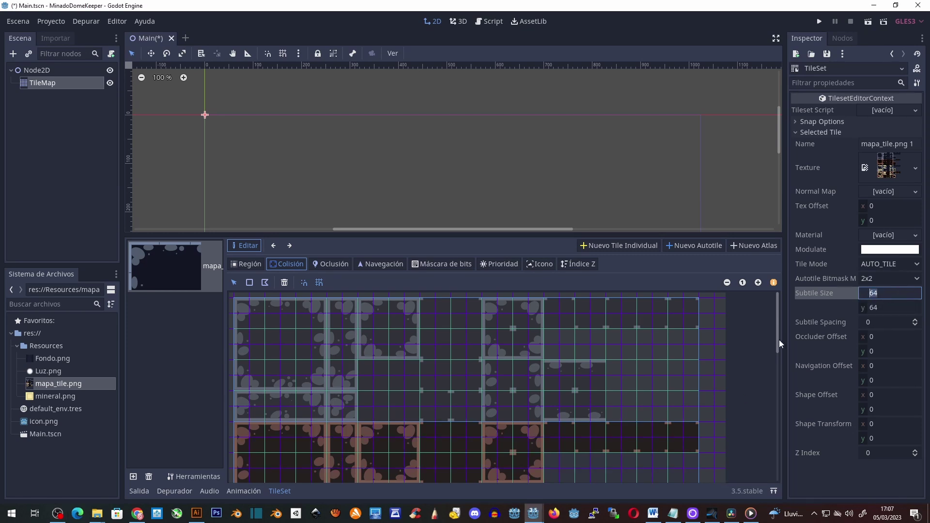
drag(780, 344, 778, 422)
click(654, 381)
click(598, 386)
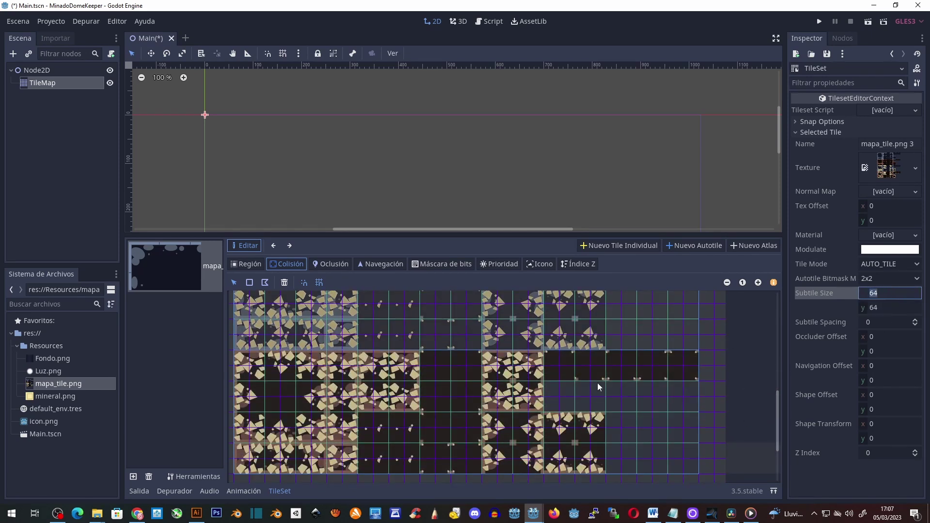
drag(770, 416, 805, 299)
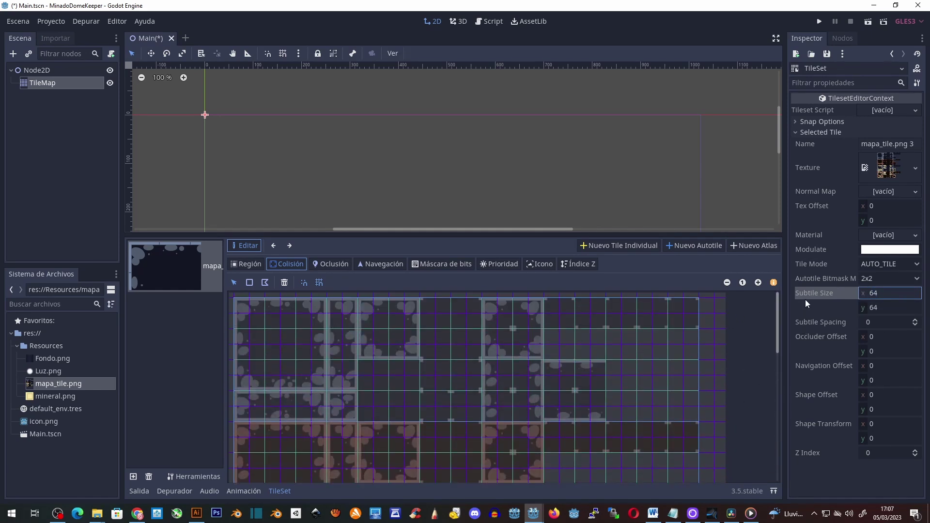
click(564, 382)
click(246, 263)
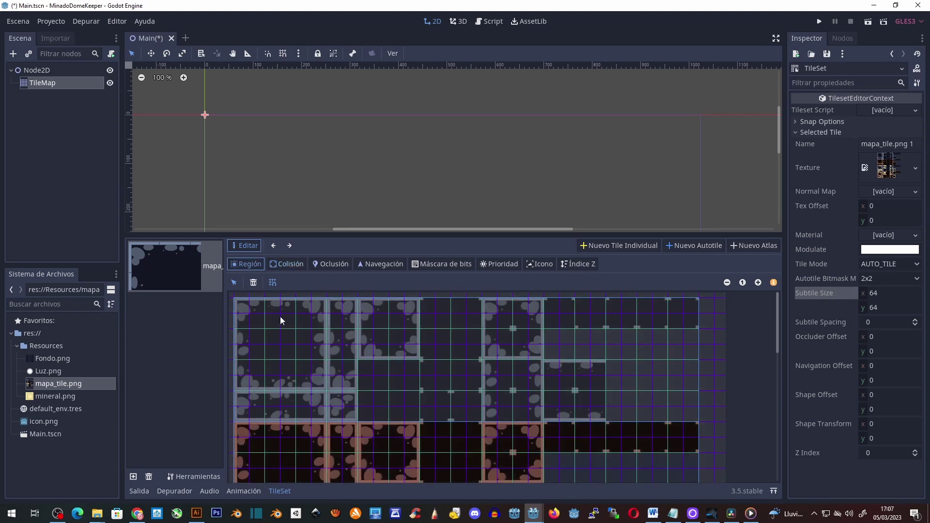
click(327, 428)
Set the tileset's snap step to 64×64.
click(818, 121)
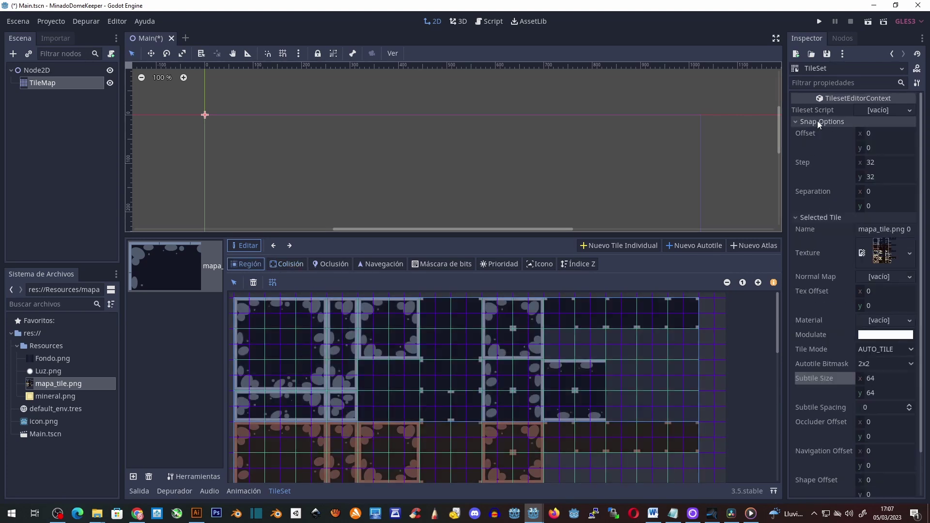
click(891, 162)
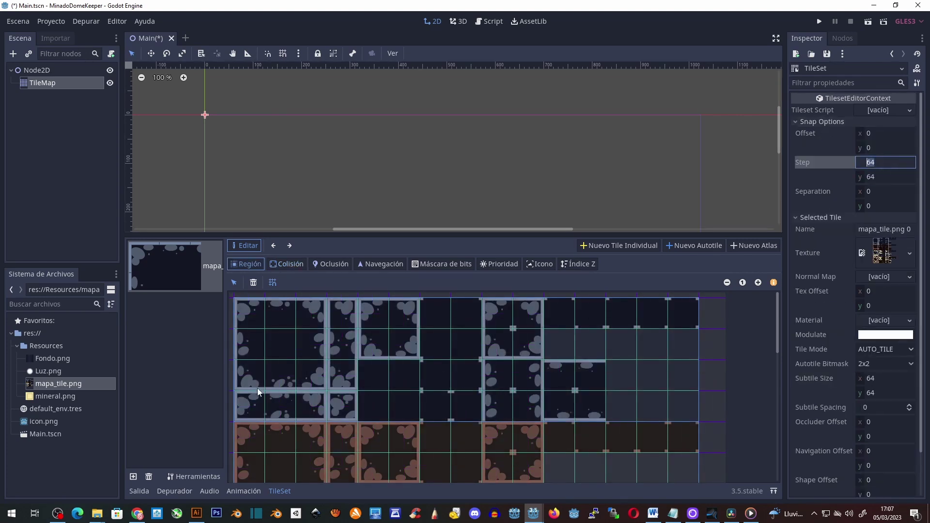
mouse_move(780, 337)
mouse_down()
mouse_move(760, 470)
mouse_move(791, 314)
mouse_up()
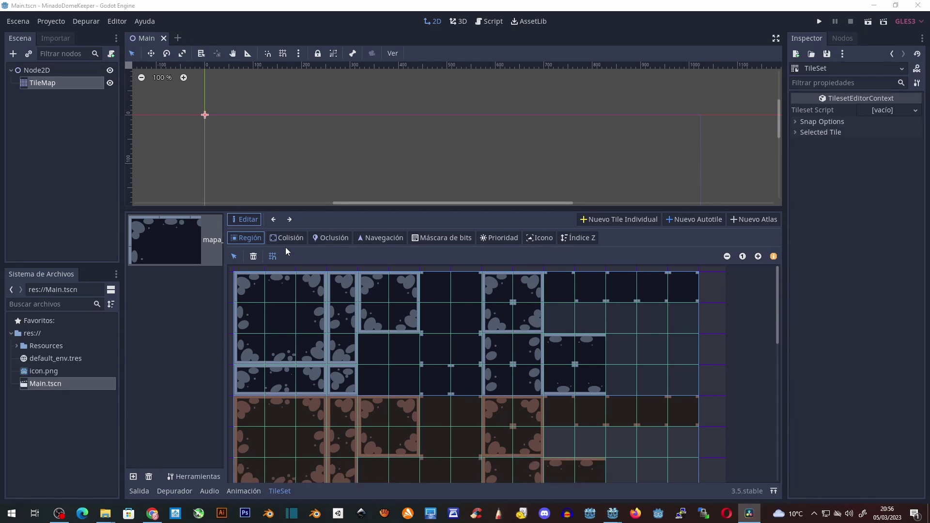
Add full-tile collision shapes to every rock autotile subtile.
click(287, 239)
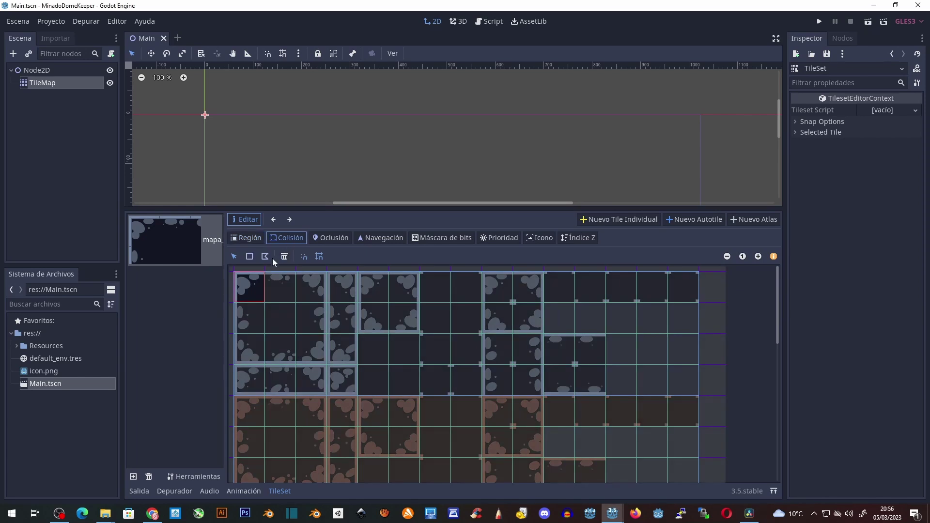
click(255, 295)
click(287, 289)
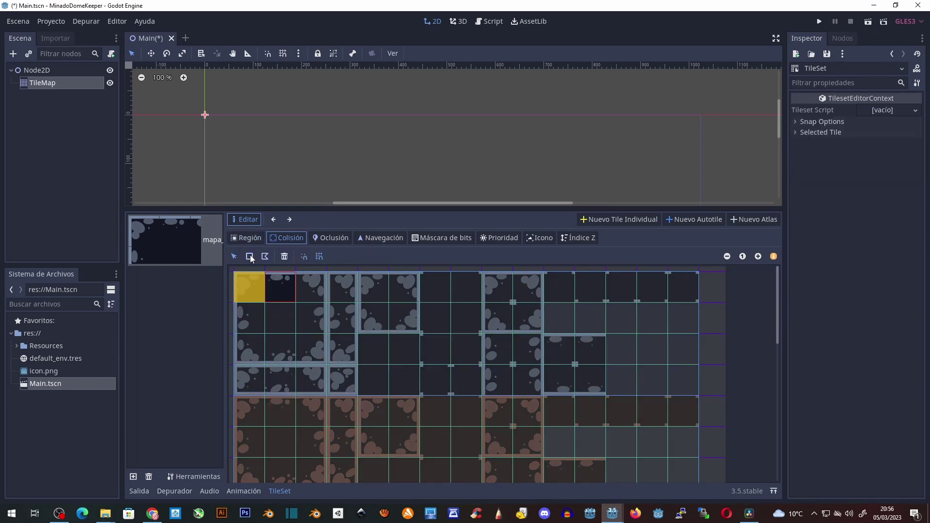
click(293, 287)
click(310, 287)
click(312, 291)
click(318, 324)
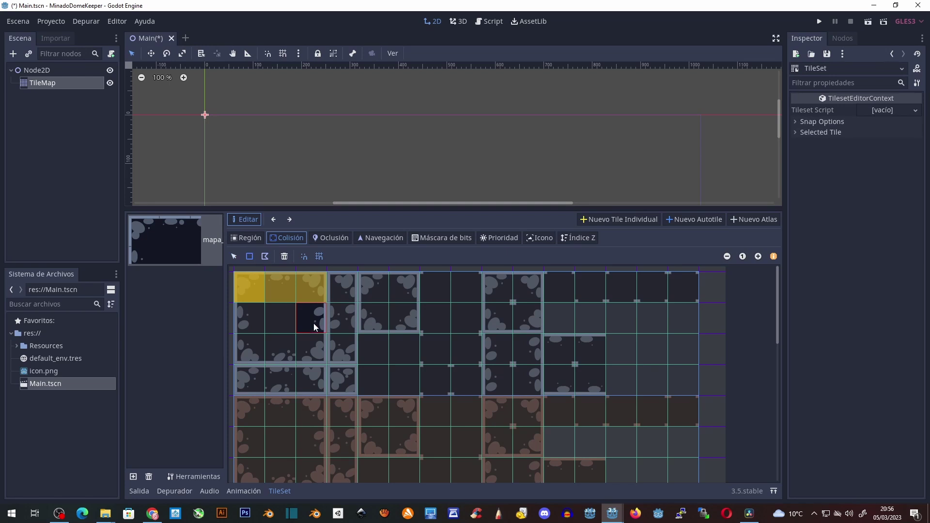
click(497, 349)
click(556, 354)
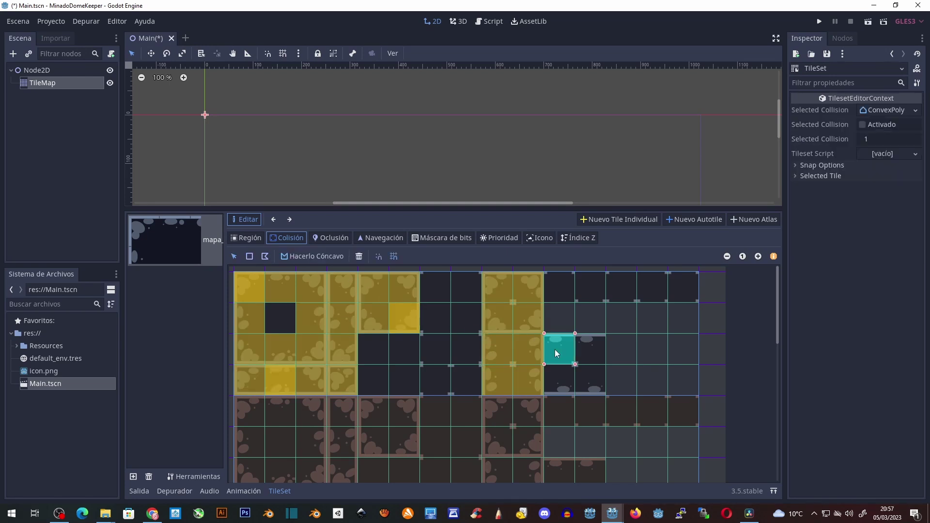
click(590, 349)
click(599, 350)
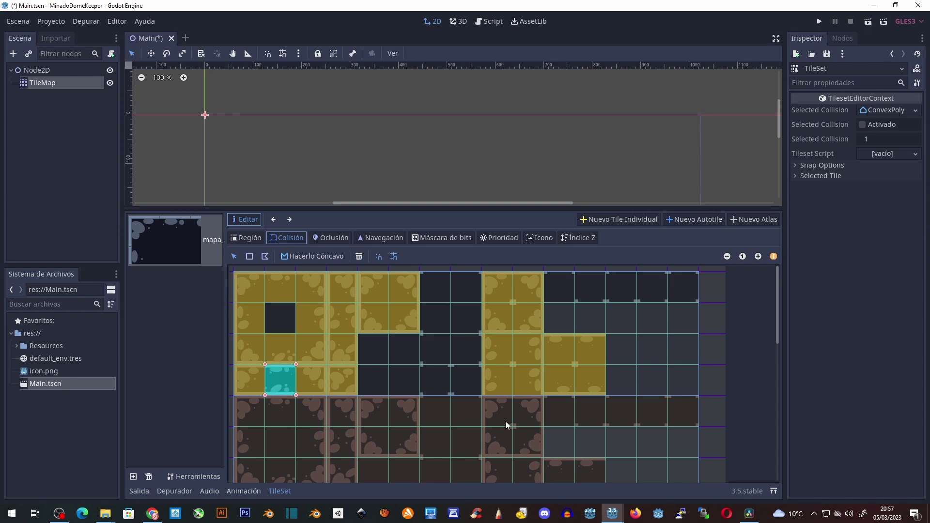
Add full-tile collisions to the dirt autotile subtiles.
scroll(506, 425, down, 1)
click(264, 388)
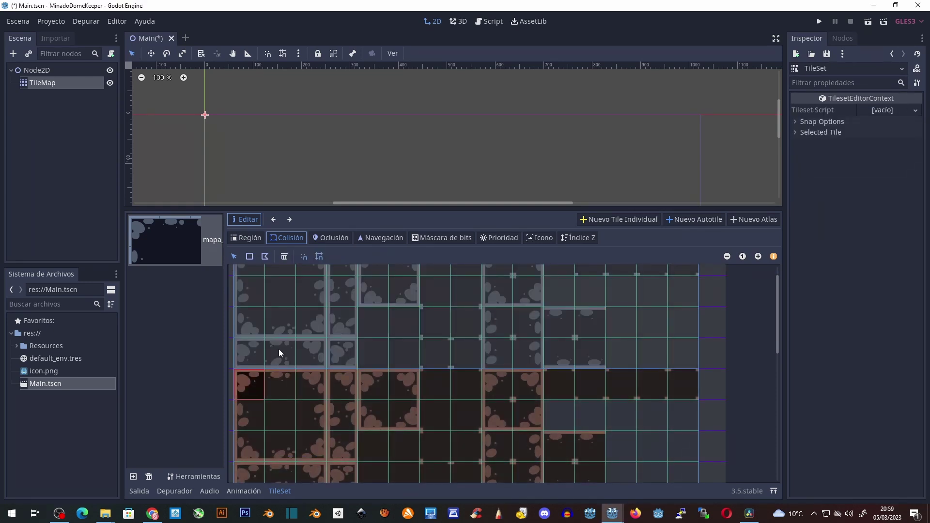
click(248, 386)
click(279, 387)
click(309, 388)
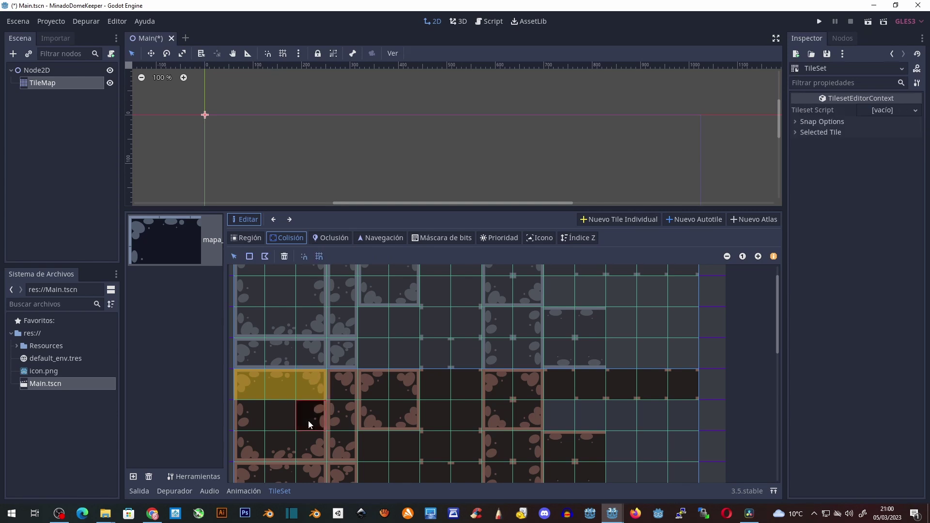
click(310, 415)
scroll(292, 440, down, 2)
click(495, 426)
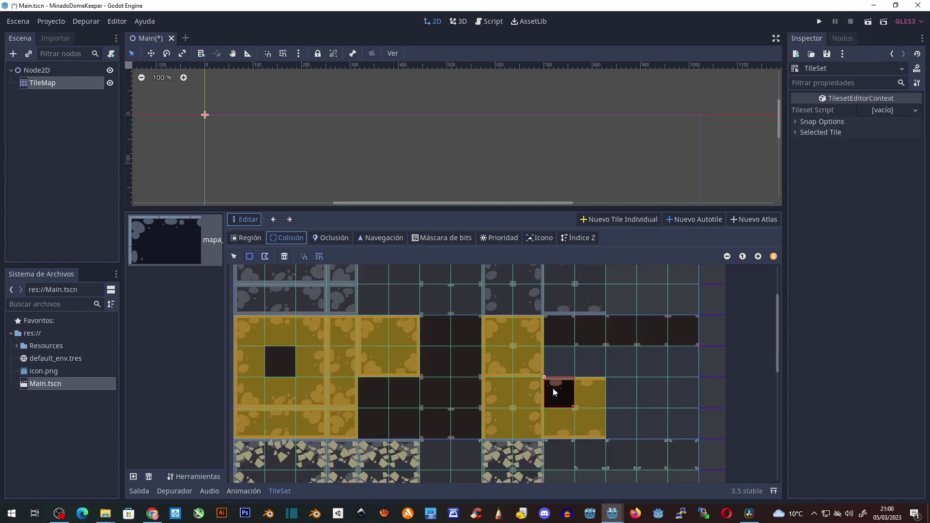
scroll(316, 398, down, 3)
click(316, 399)
Add full-tile collisions to the first crystal autotile subtiles.
click(310, 352)
click(342, 348)
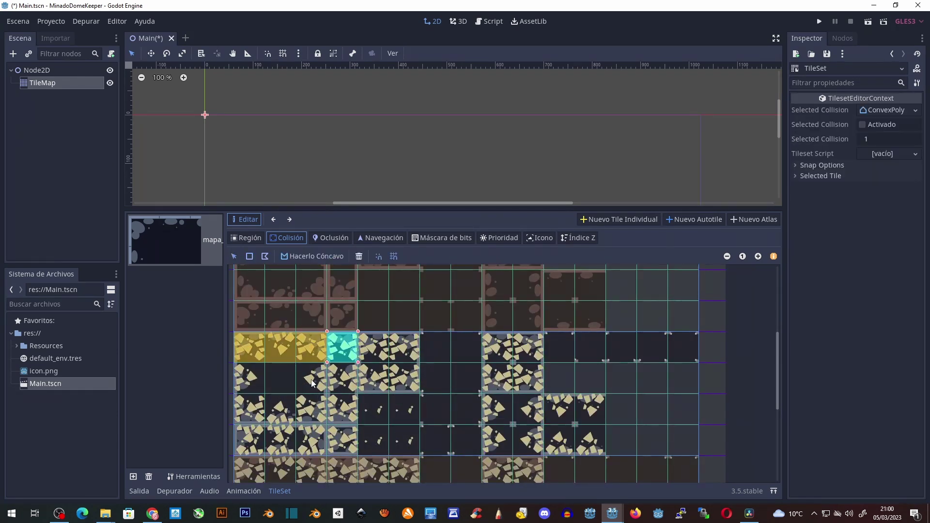
click(339, 400)
click(305, 414)
click(249, 407)
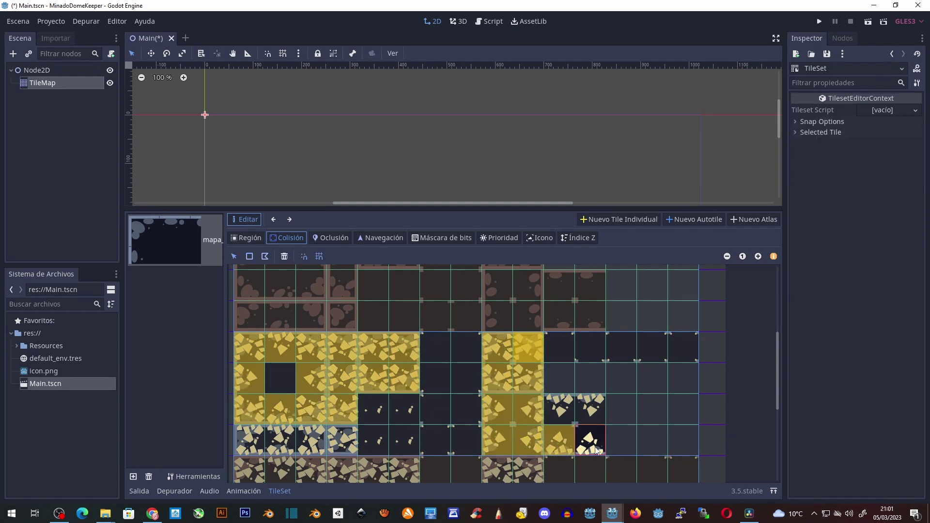
click(560, 410)
click(283, 445)
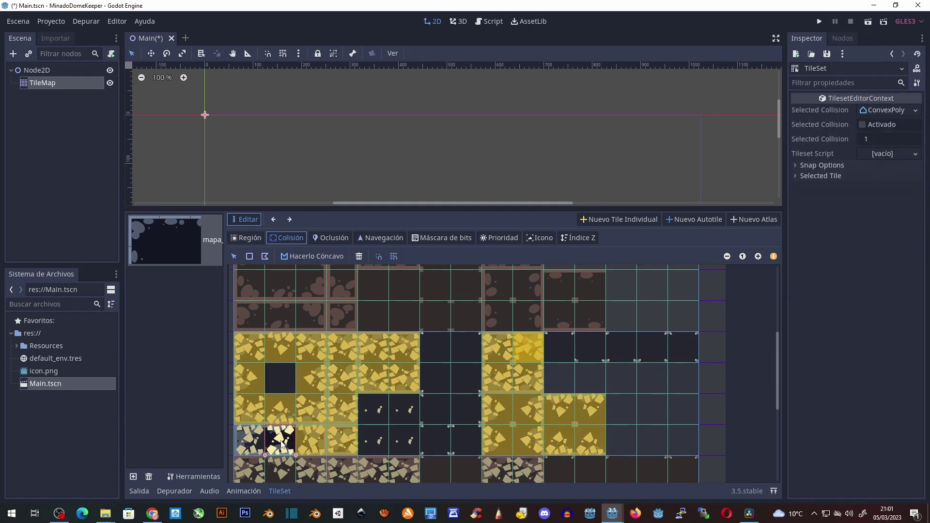
click(529, 360)
Cover the remaining crystal subtiles with collisions, then switch to the Oclusión tab.
scroll(473, 333, down, 2)
scroll(247, 343, down, 1)
click(247, 344)
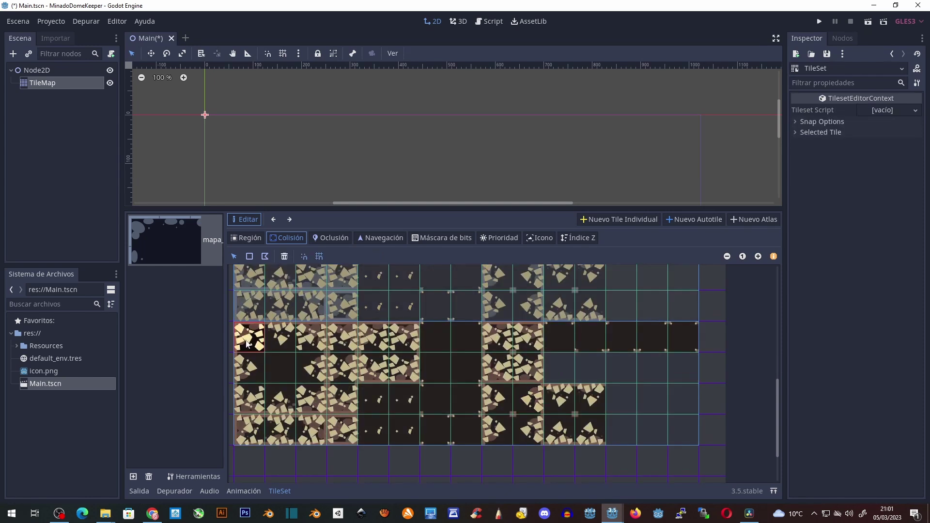
click(277, 344)
click(496, 398)
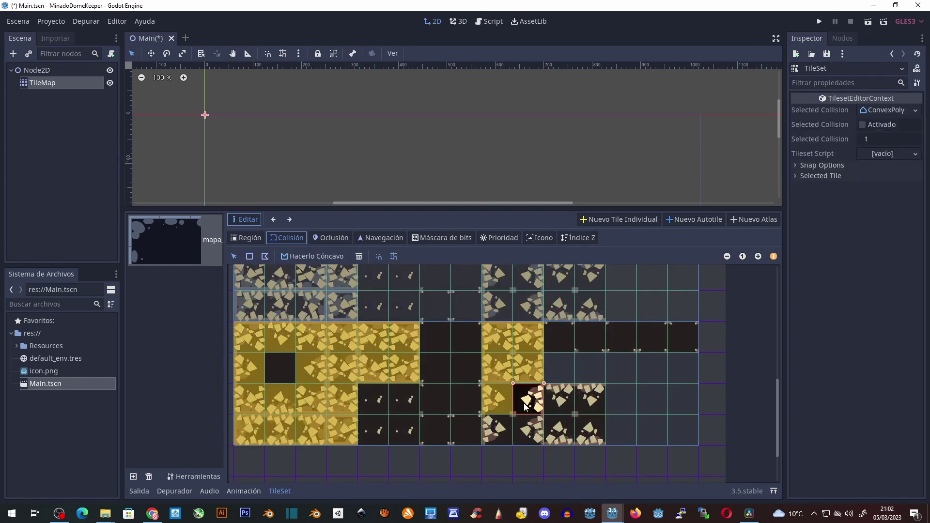
click(528, 398)
click(528, 430)
click(497, 431)
click(559, 430)
click(590, 431)
click(590, 398)
click(560, 398)
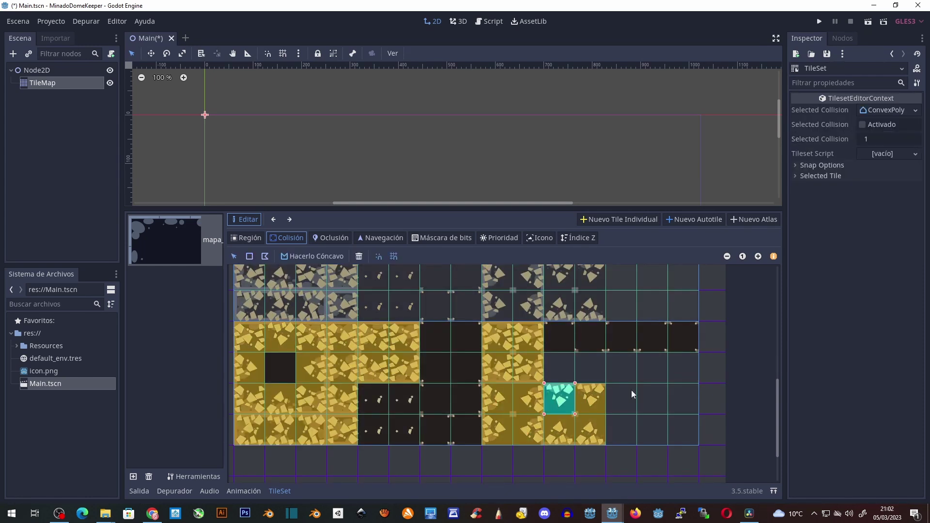
scroll(595, 302, down, 3)
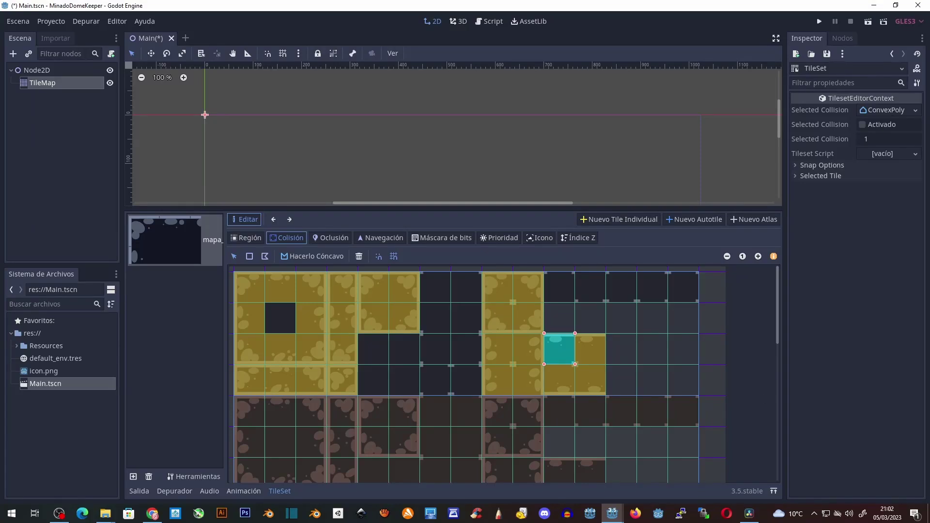
click(333, 240)
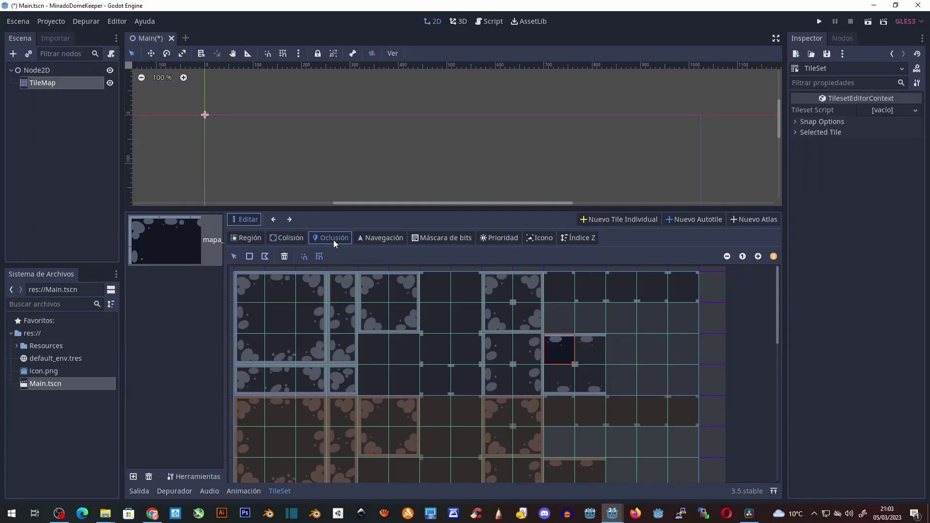
Fit occluder shapes over the first column of rock subtiles in the atlas.
click(242, 287)
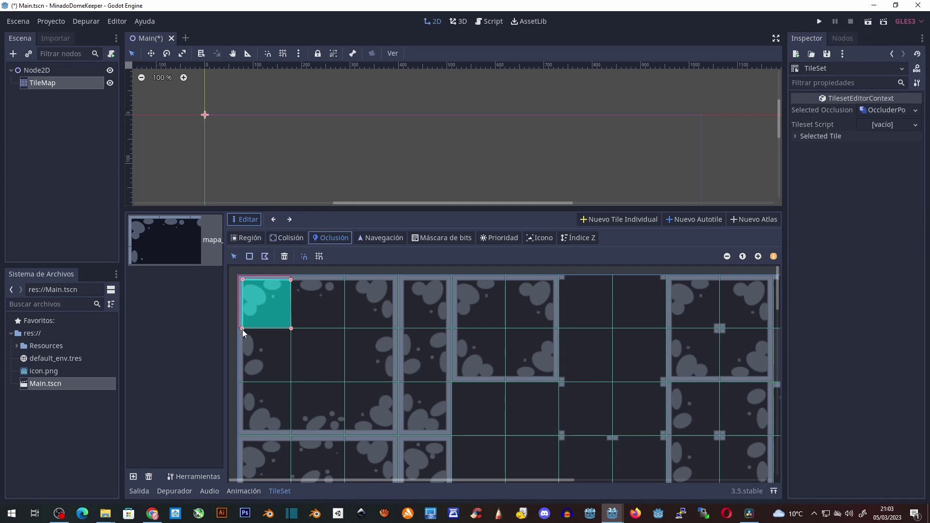
click(266, 354)
click(251, 340)
drag(238, 328, 244, 328)
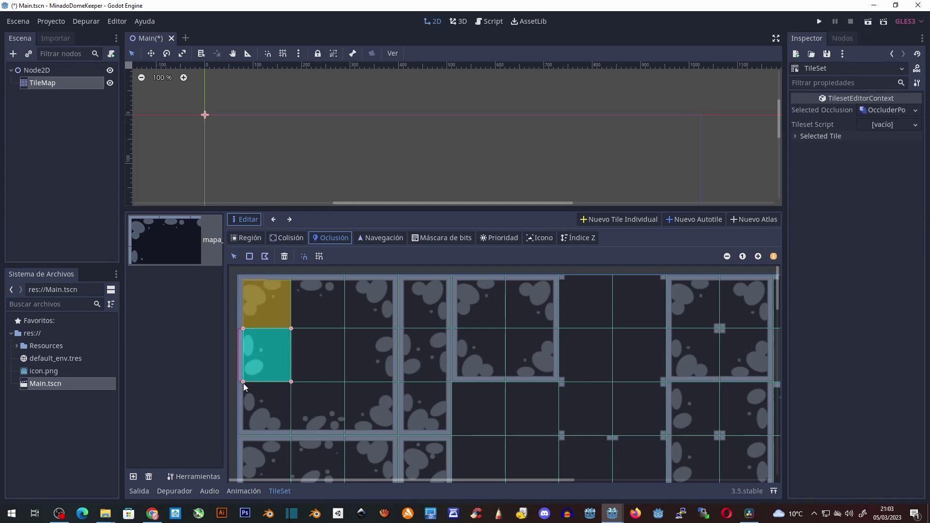
click(244, 385)
drag(245, 430, 291, 430)
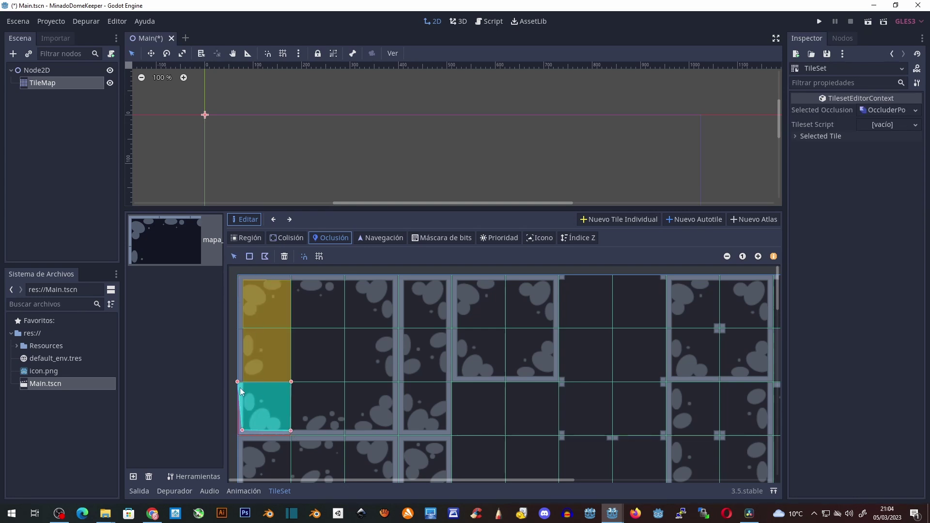
mouse_move(291, 382)
mouse_down()
mouse_move(345, 436)
mouse_move(286, 430)
mouse_up()
click(301, 283)
drag(344, 329, 292, 275)
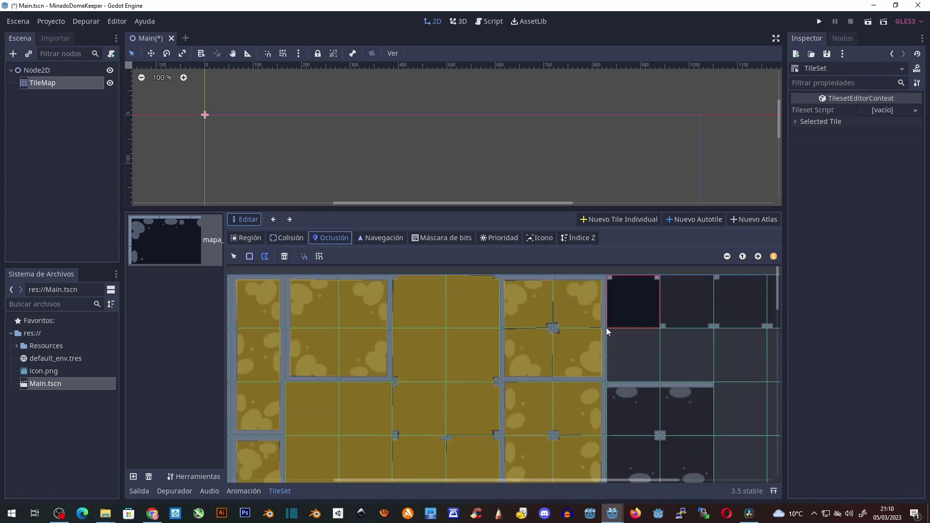
Draw closed square occluder polygons over the first two dark subtiles.
click(655, 276)
click(663, 325)
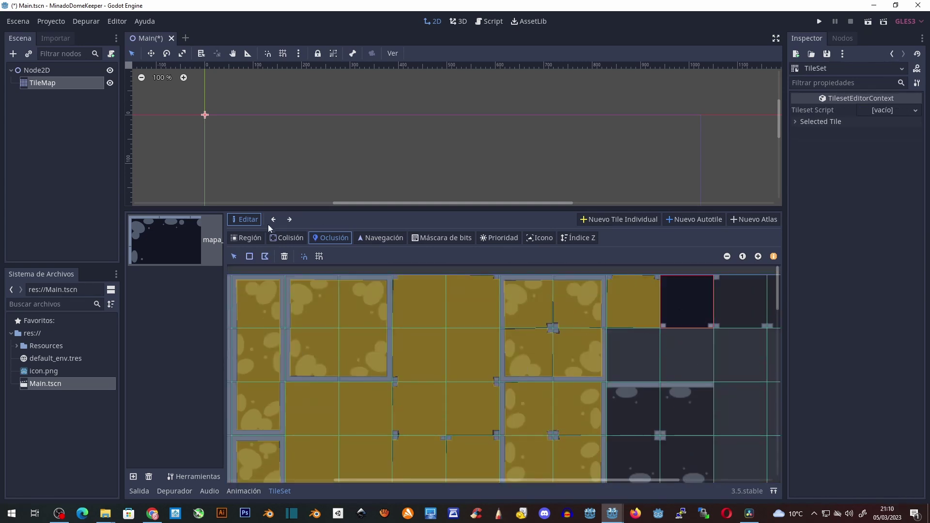
click(664, 324)
click(714, 276)
click(660, 275)
drag(425, 480, 517, 481)
click(569, 278)
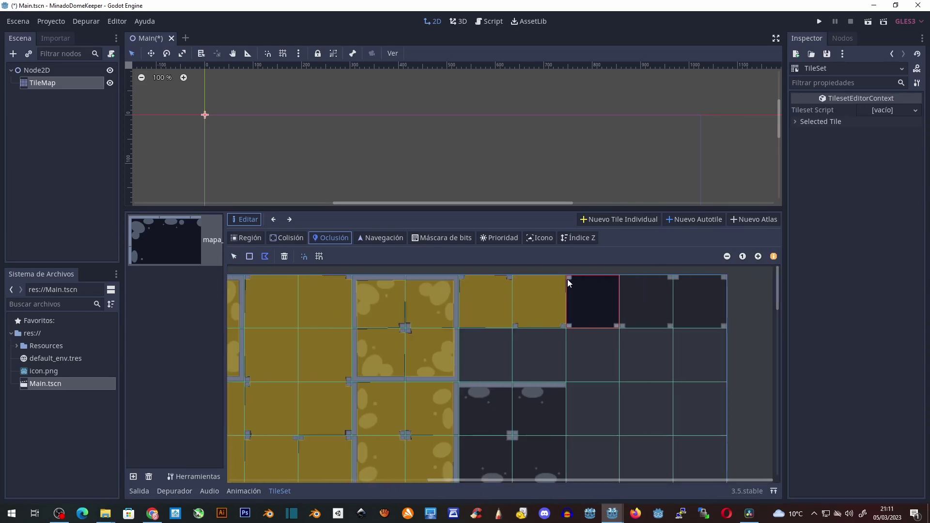
click(620, 276)
click(618, 323)
click(571, 331)
click(568, 278)
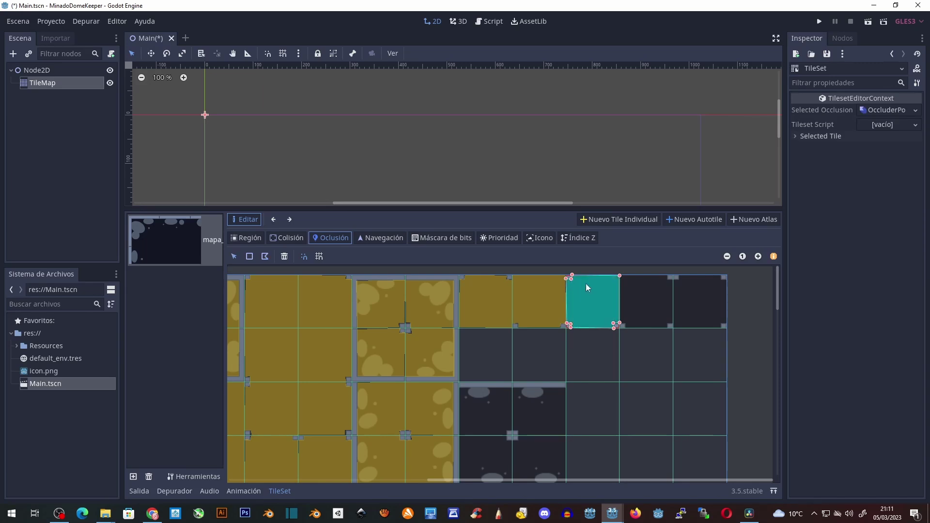
Draw square occluders over the next two dark subtiles in that row.
click(617, 325)
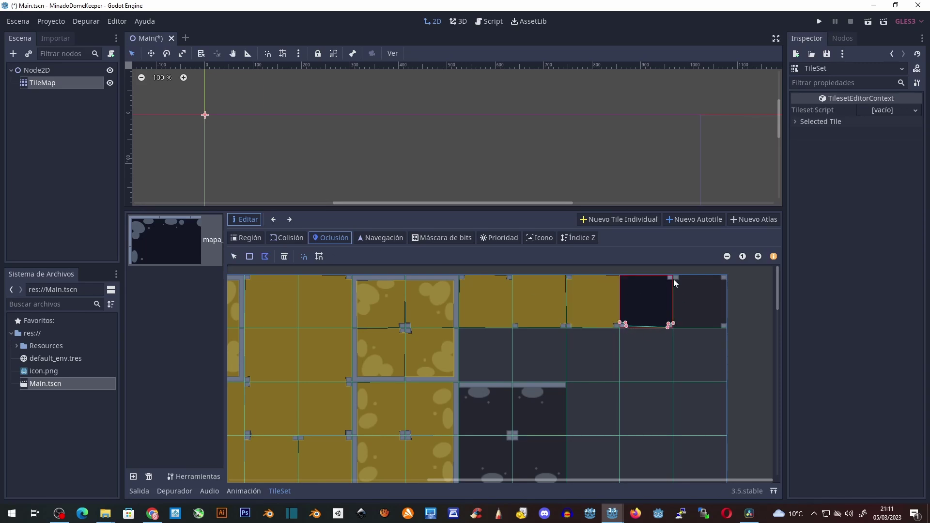
click(673, 279)
click(620, 276)
click(620, 323)
click(674, 279)
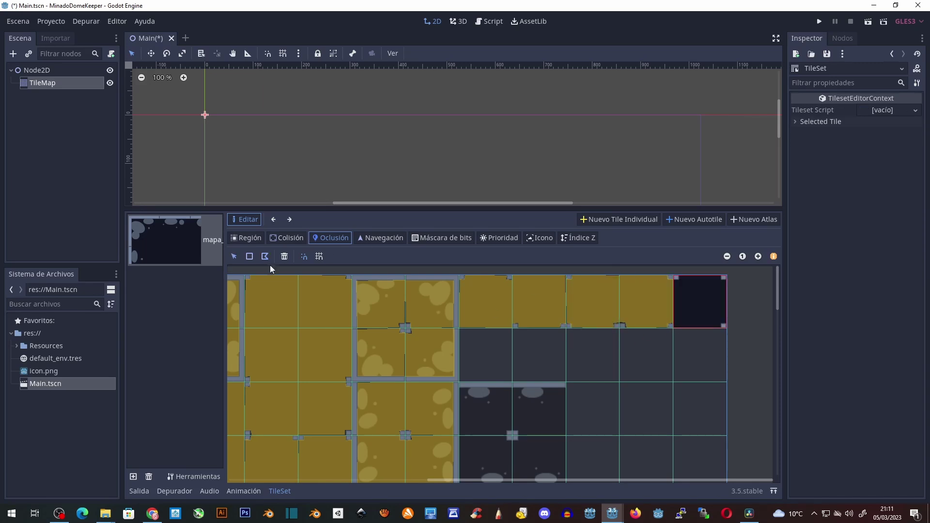
click(673, 278)
click(723, 277)
click(721, 323)
click(673, 328)
click(674, 283)
Further down the atlas, close occluder polygons over three more dark tiles.
scroll(626, 371, down, 3)
click(459, 308)
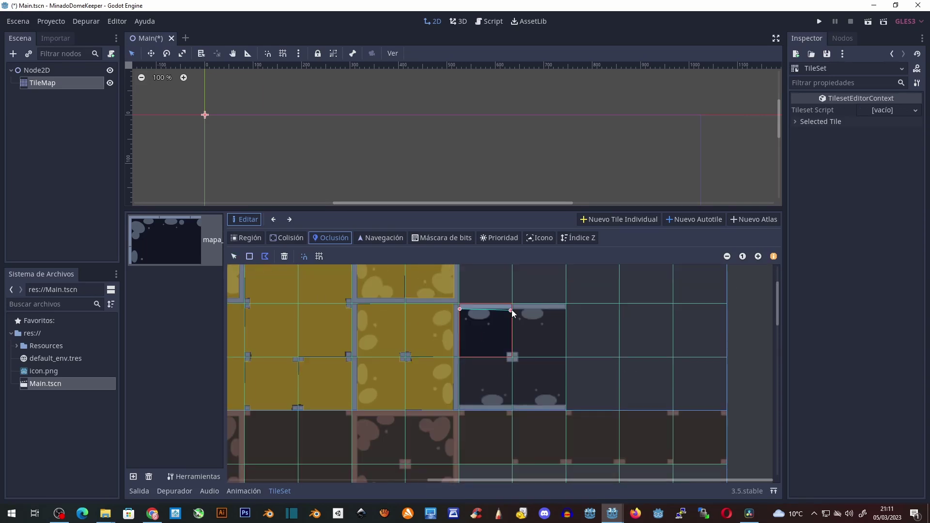
click(460, 357)
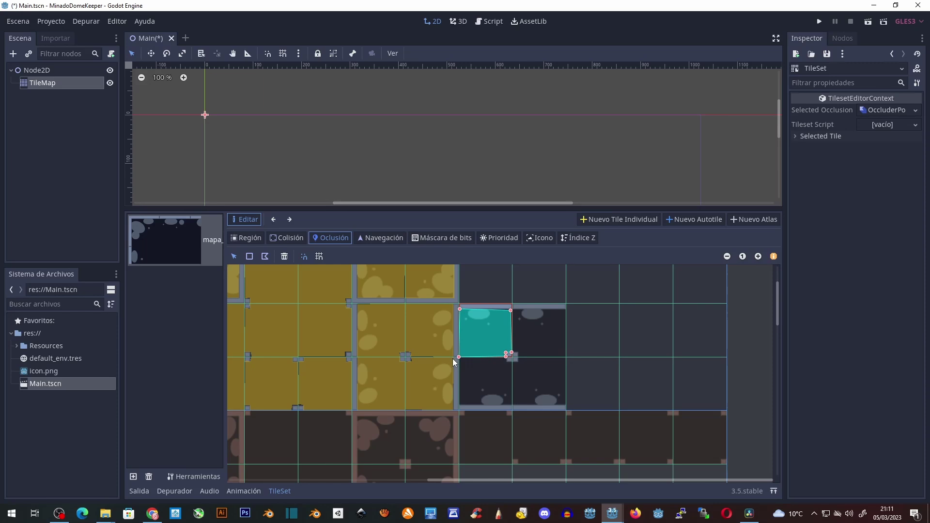
click(515, 310)
click(515, 305)
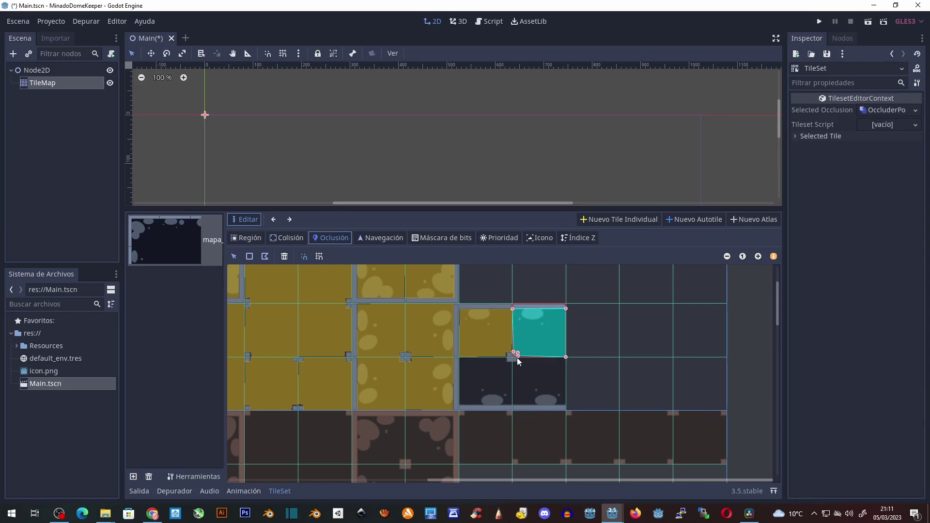
click(470, 369)
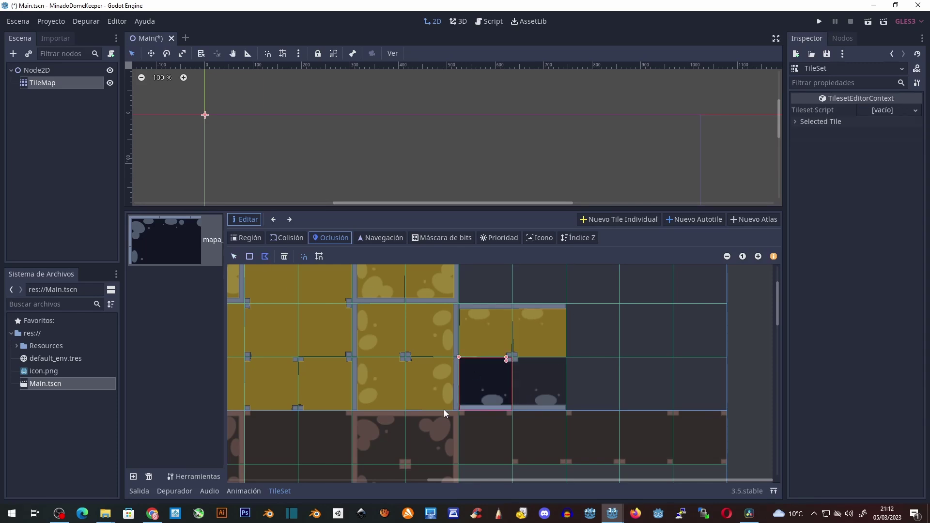
click(510, 365)
click(519, 360)
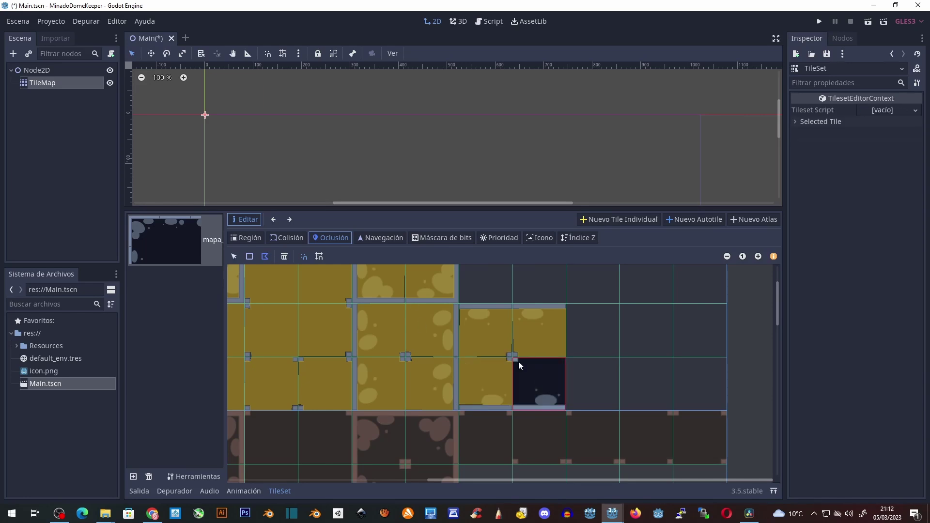
click(566, 357)
click(566, 405)
click(511, 361)
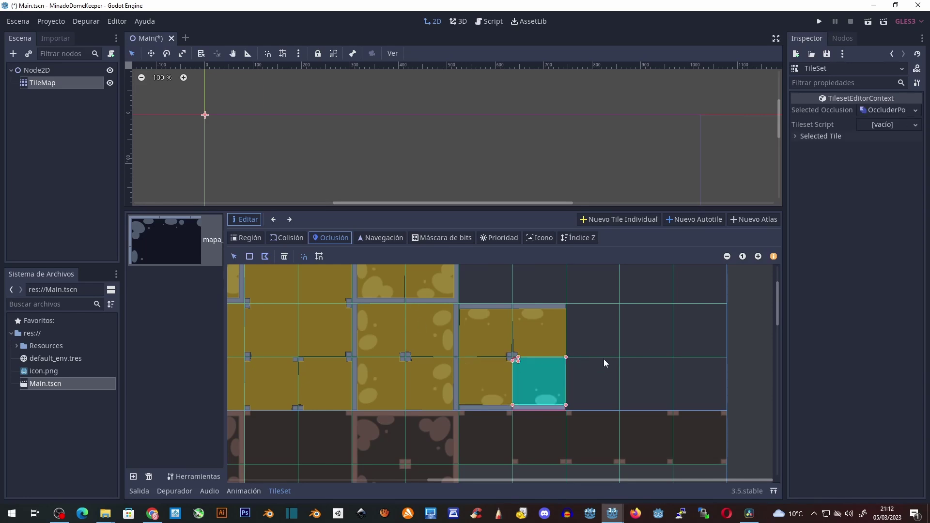
Scroll through the rest of the atlas and back toward the top.
ctrl+scroll(605, 349, down, 3)
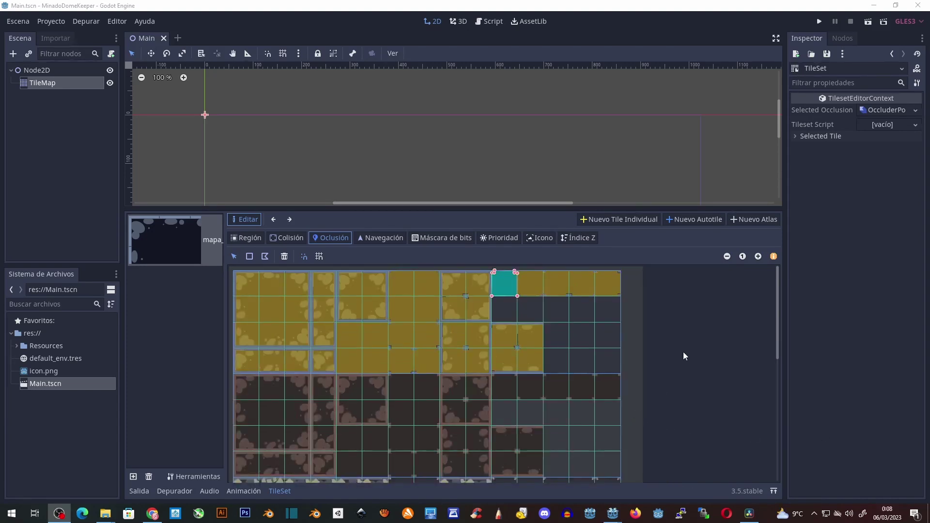
scroll(597, 391, down, 3)
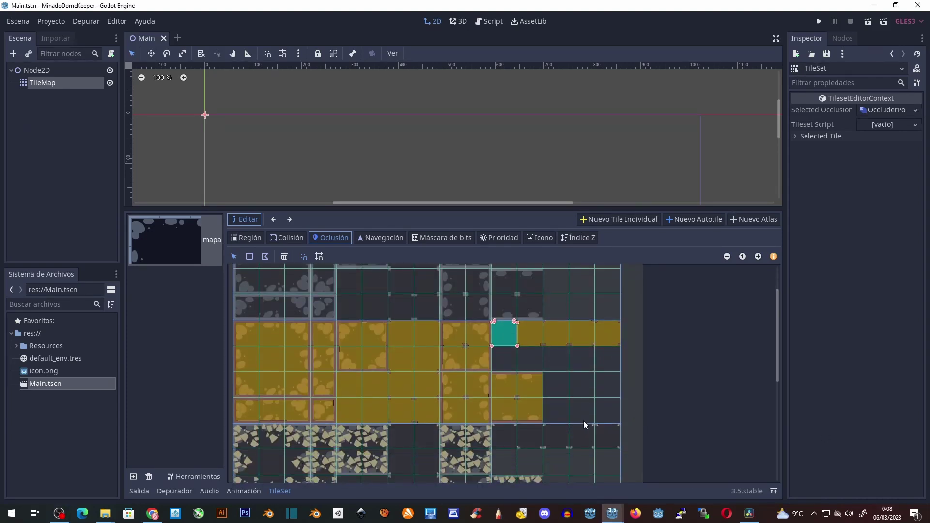
scroll(583, 421, down, 3)
scroll(560, 429, up, 3)
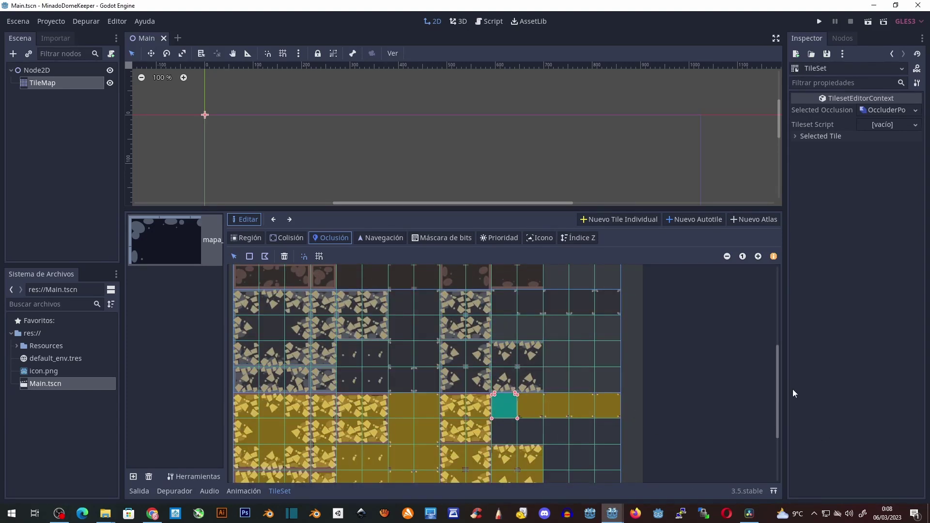
drag(777, 395, 563, 295)
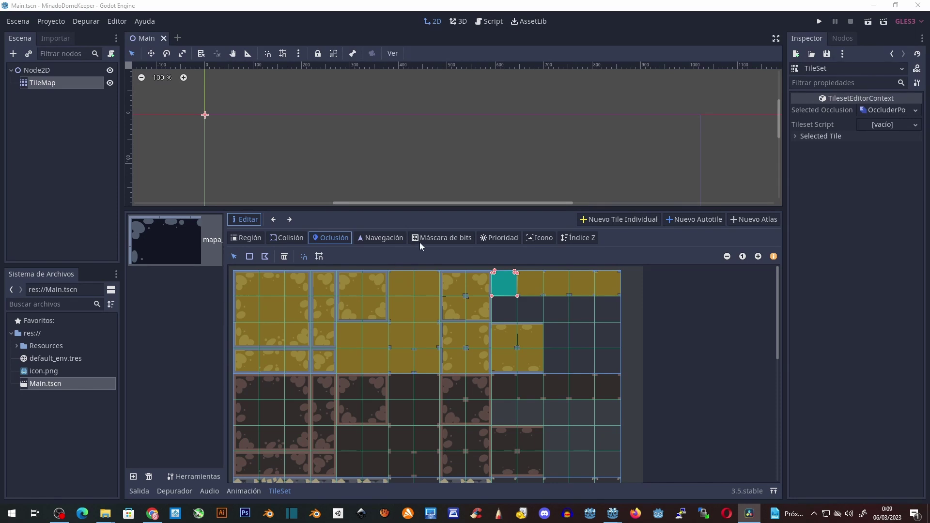
Switch to bitmask editing and set Autotile Bitmask Mode to 3x3 (minimal).
click(431, 236)
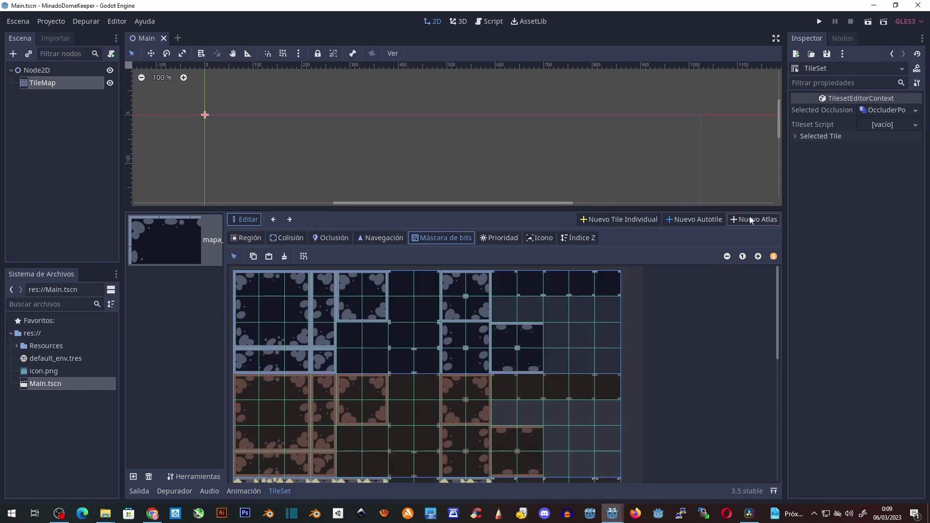
click(797, 136)
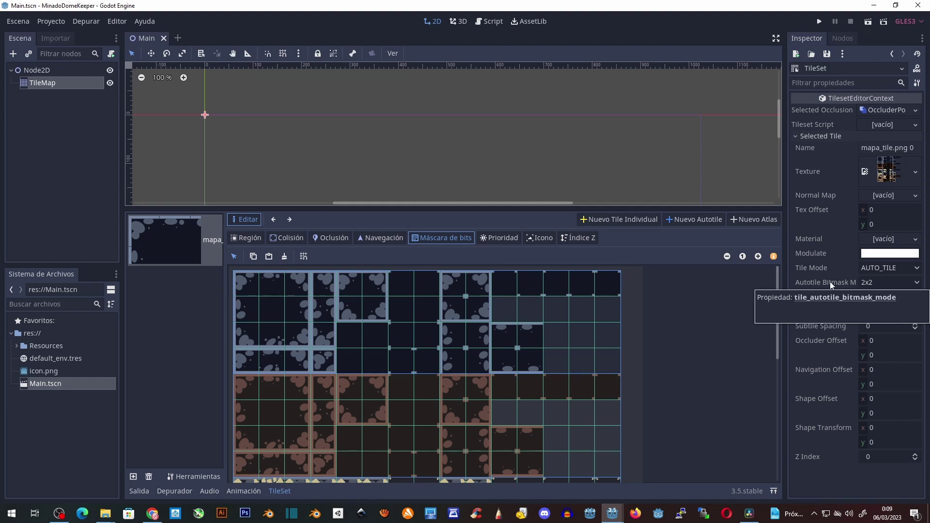
click(869, 283)
click(874, 309)
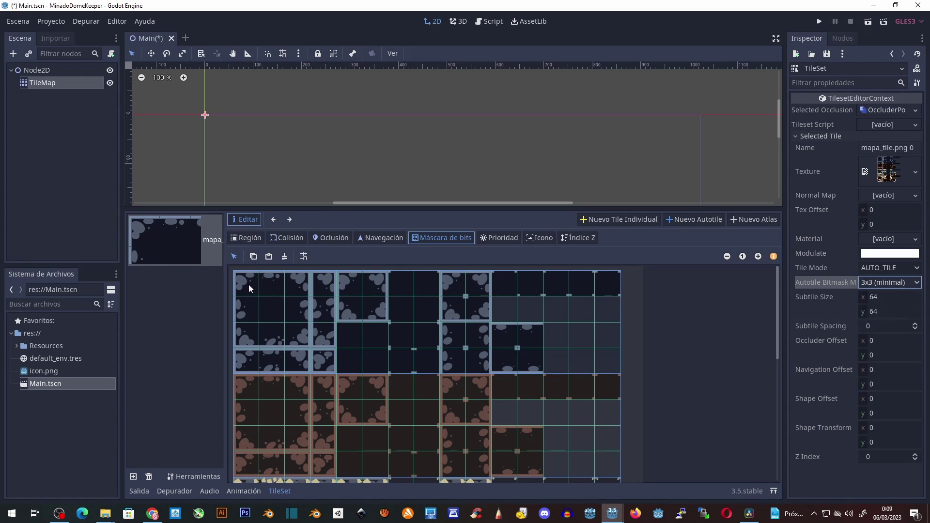
Paint the bitmasks across the first two autotiles' subtile blocks.
drag(249, 284, 296, 288)
mouse_move(253, 332)
mouse_down()
mouse_move(324, 364)
mouse_move(242, 362)
mouse_up()
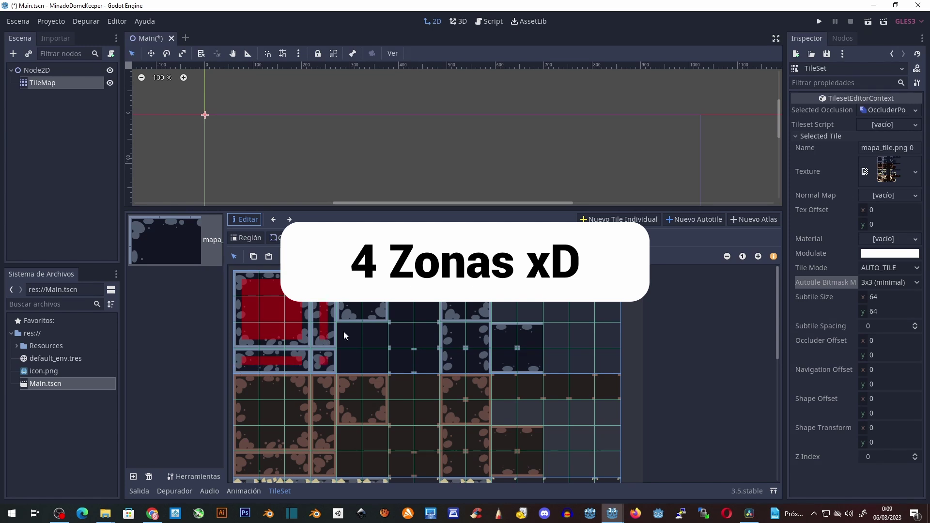
drag(349, 315, 373, 286)
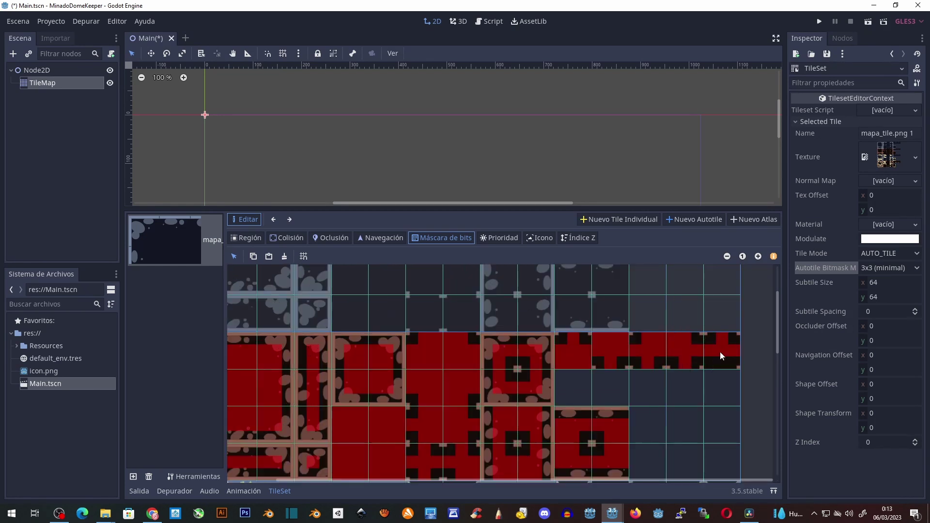
mouse_move(252, 349)
mouse_down()
mouse_move(368, 430)
mouse_move(252, 434)
mouse_up()
scroll(370, 430, down, 1)
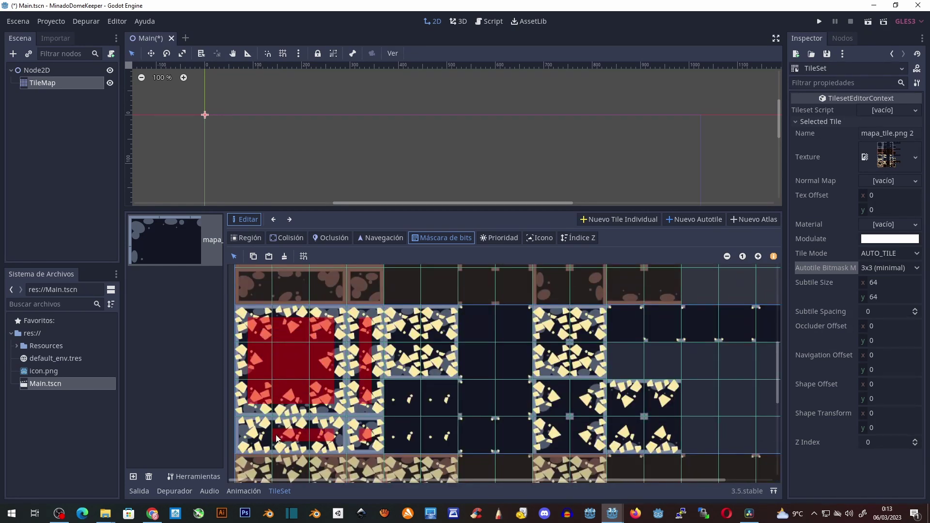
drag(387, 386, 426, 436)
drag(400, 368, 406, 357)
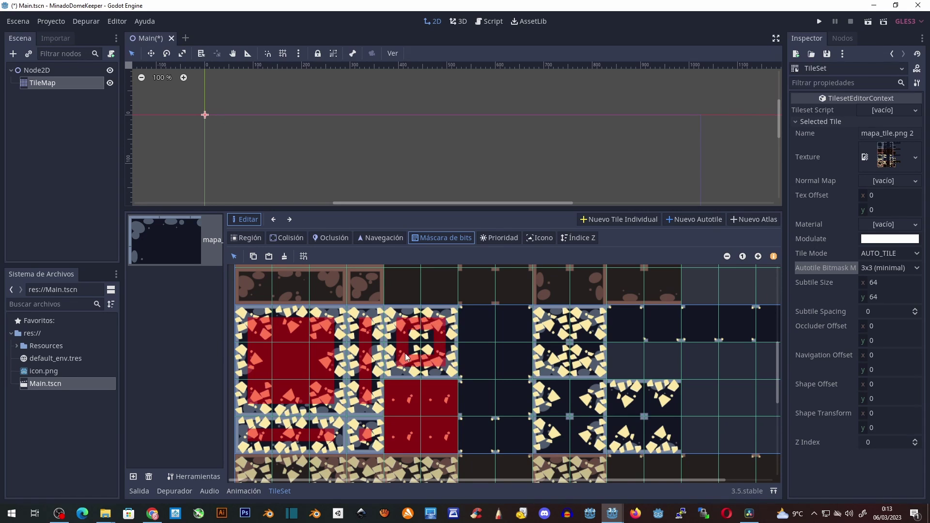
mouse_move(478, 314)
mouse_down()
mouse_move(612, 368)
mouse_move(721, 368)
mouse_up()
Paint the mapa_tile.png 3 bitmask and check the mapa_tile.png 2 bitmask.
scroll(548, 348, down, 5)
click(254, 371)
mouse_move(255, 372)
mouse_down()
mouse_move(340, 420)
mouse_move(290, 407)
mouse_up()
scroll(613, 353, right, 2)
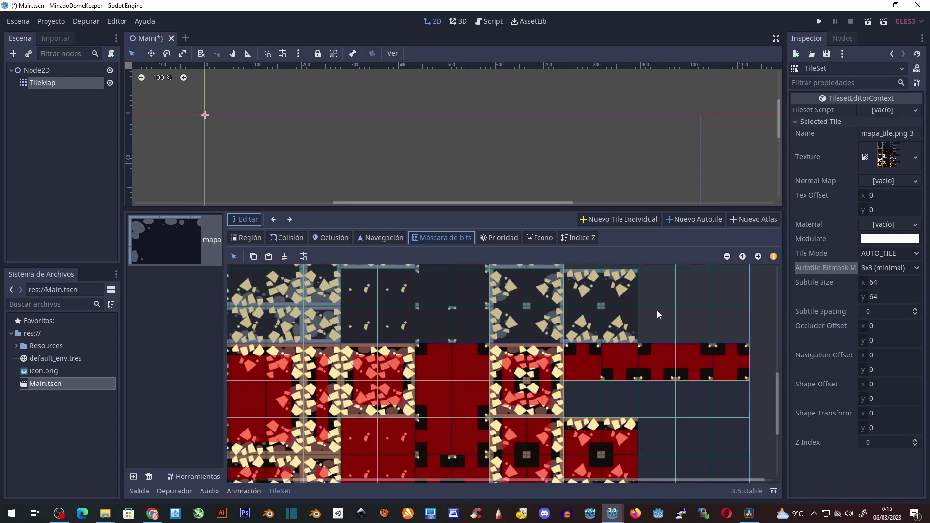
scroll(654, 349, down, 3)
click(727, 256)
scroll(575, 352, up, 3)
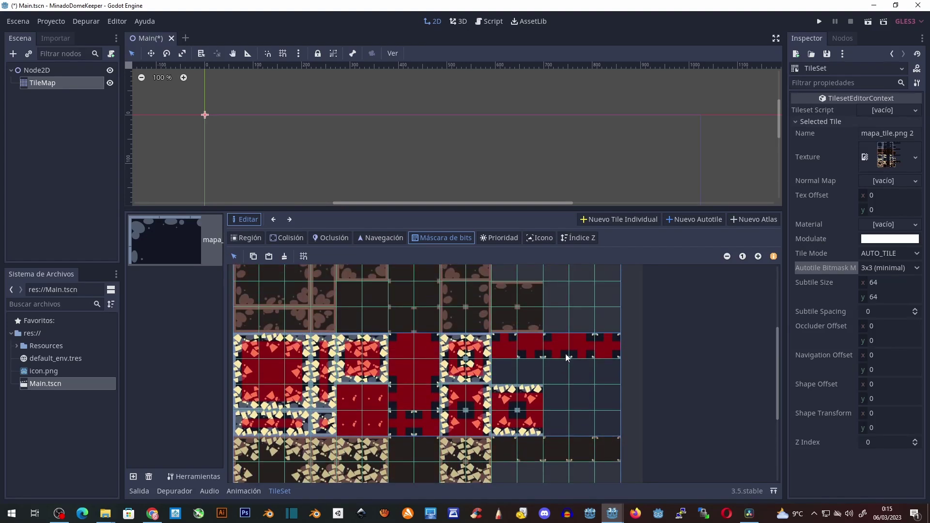
Save the scene, then paint a blue 3x3 block and a brown mapa_tile.png 1 block beside it.
key(ctrl+s)
click(426, 211)
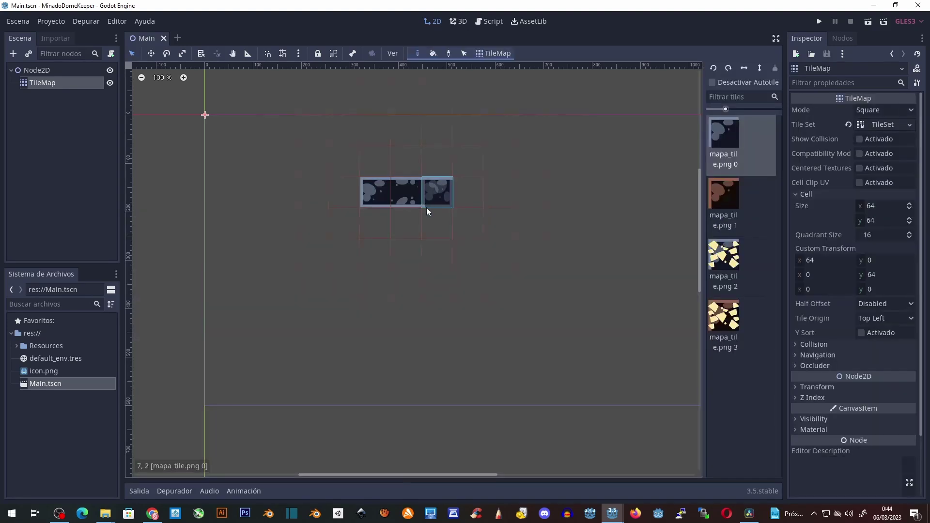
drag(426, 207, 406, 219)
click(724, 196)
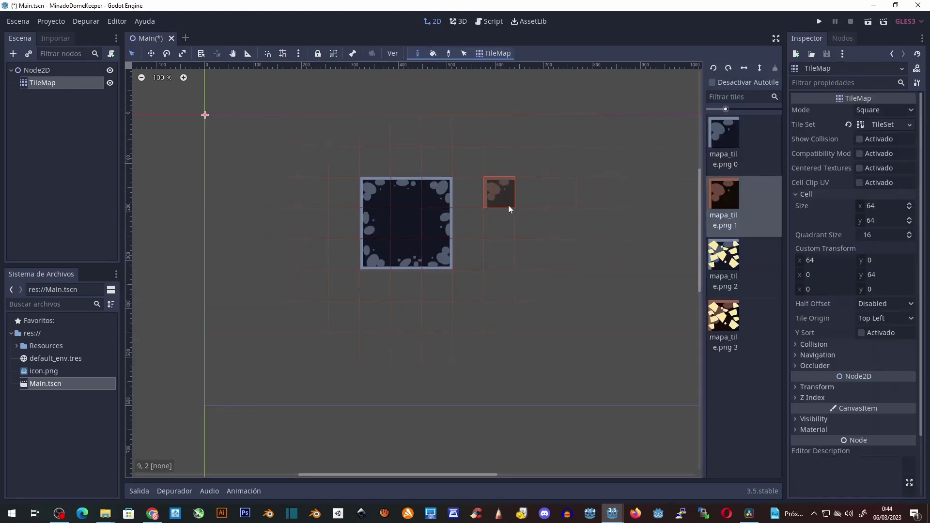
drag(508, 205, 499, 225)
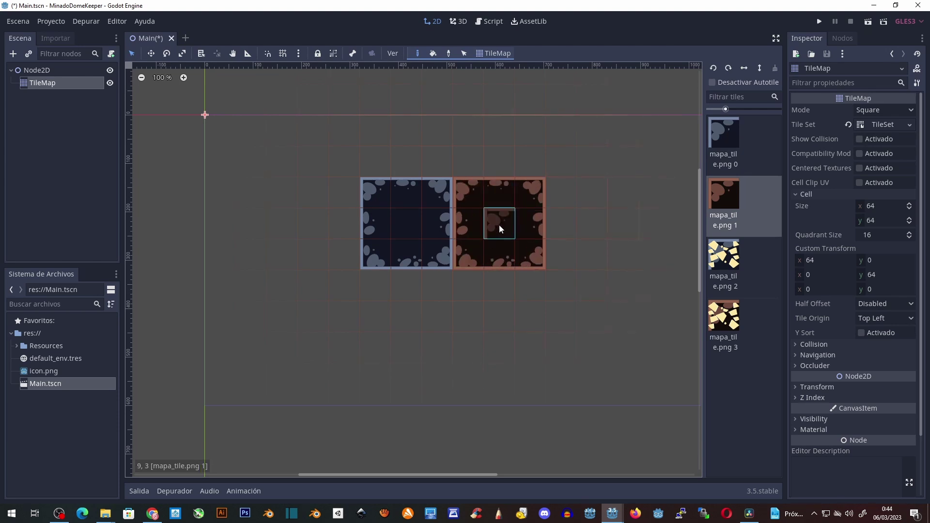
Paint mapa_tile.png 2 tiles to the right and mapa_tile.png 3 tiles below the brown block.
click(724, 257)
mouse_move(562, 193)
mouse_down()
mouse_move(613, 205)
mouse_move(592, 222)
mouse_up()
click(724, 317)
mouse_move(469, 286)
mouse_down()
mouse_move(508, 286)
mouse_move(469, 301)
mouse_up()
click(882, 125)
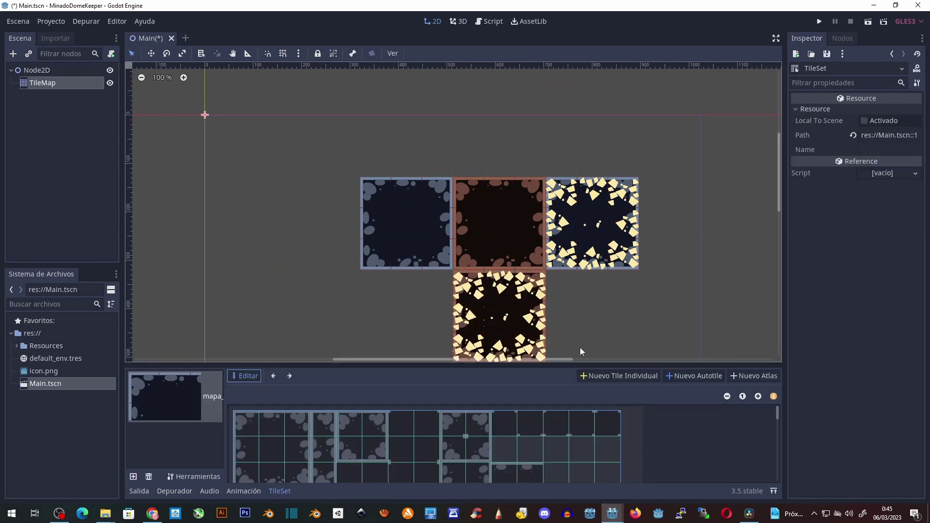
Attach a new GDScript to the TileSet and open it in the script editor.
click(615, 427)
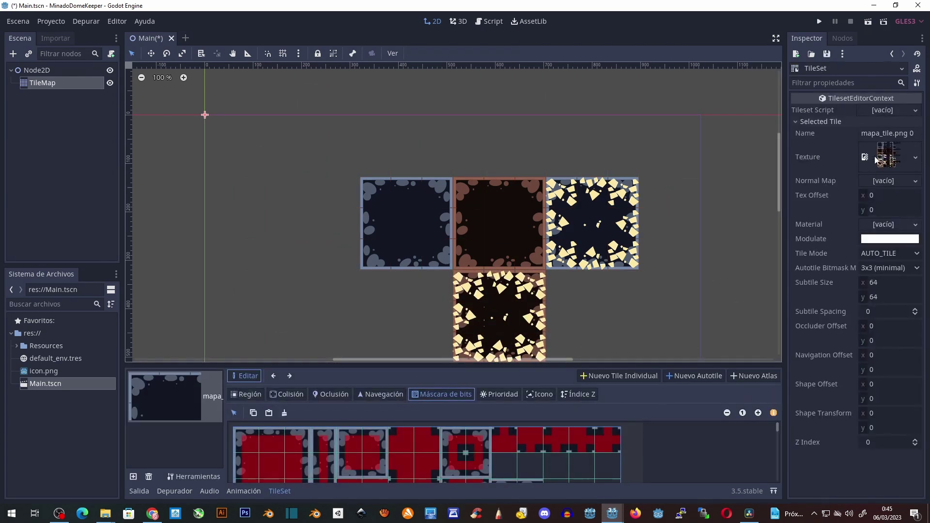
click(916, 111)
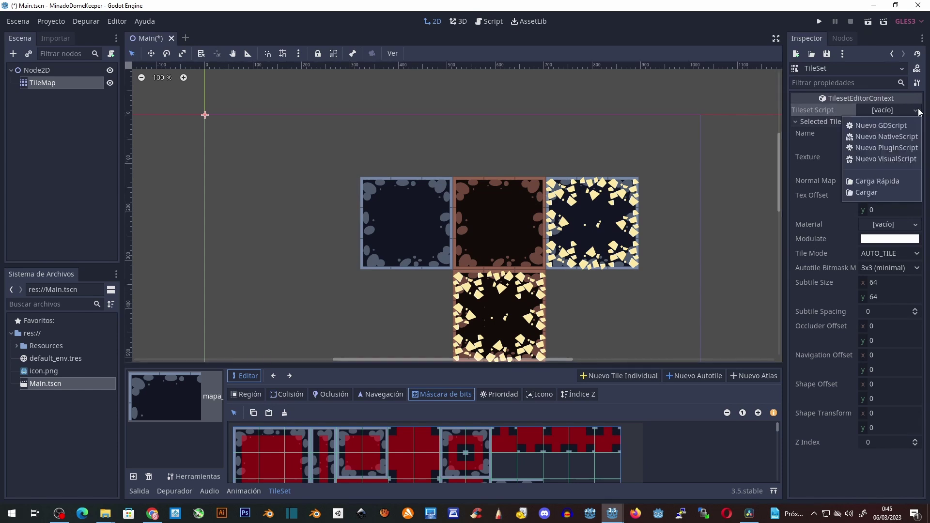
click(896, 127)
click(877, 110)
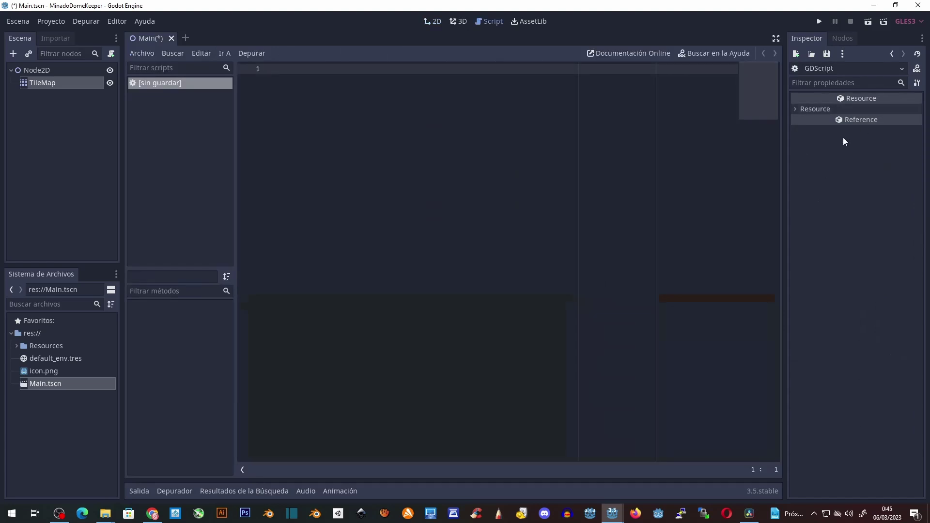
drag(521, 218, 260, 222)
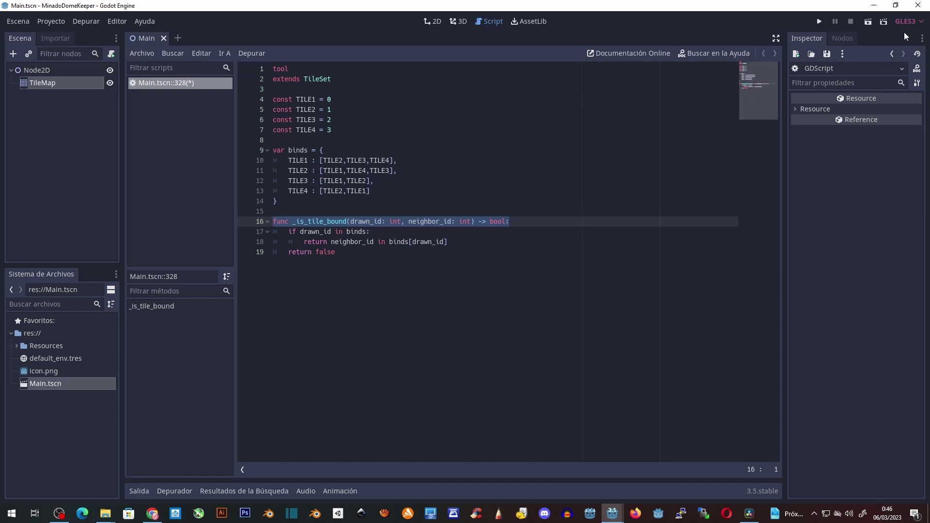
Reopen the TileMap's tileset and enlarge the tileset and code areas.
click(52, 83)
click(887, 120)
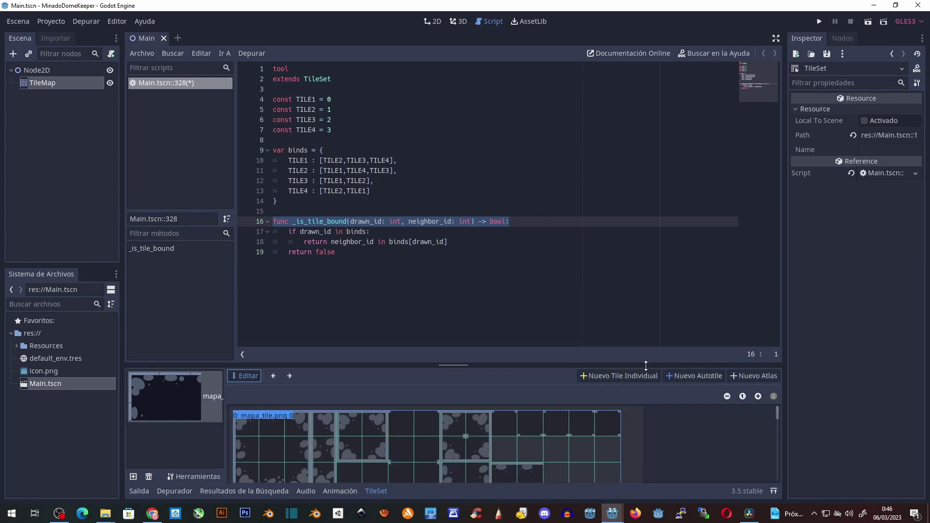
drag(646, 361, 524, 243)
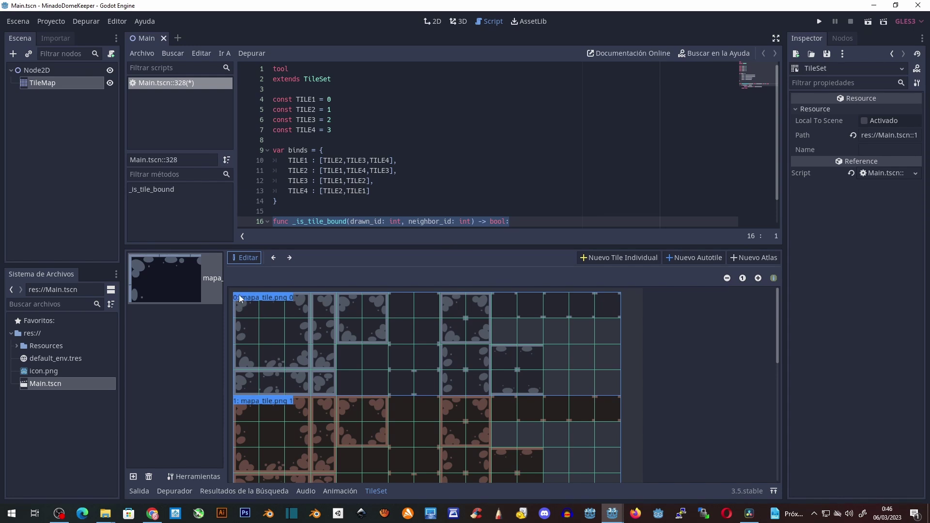
drag(376, 246, 376, 334)
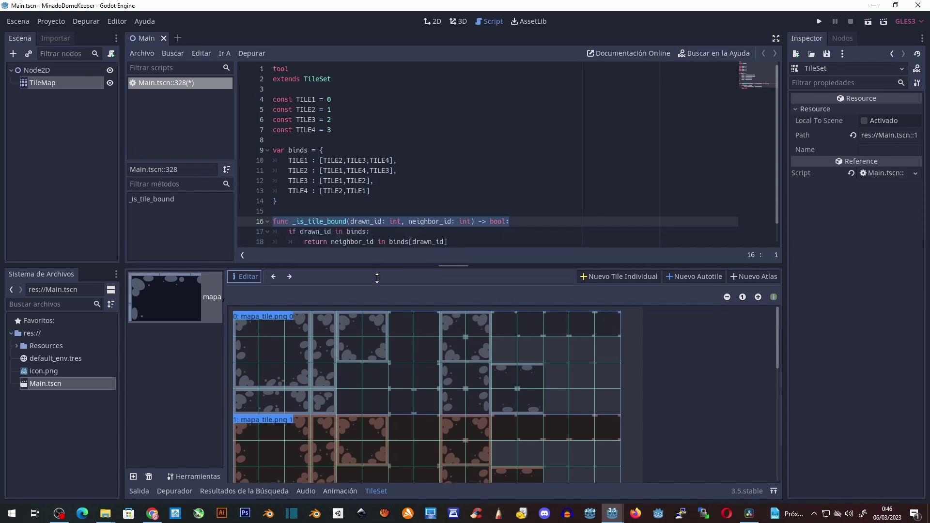
Point out the binds dictionary and the block of TILE constants in the script.
click(397, 160)
click(300, 204)
drag(301, 203, 271, 151)
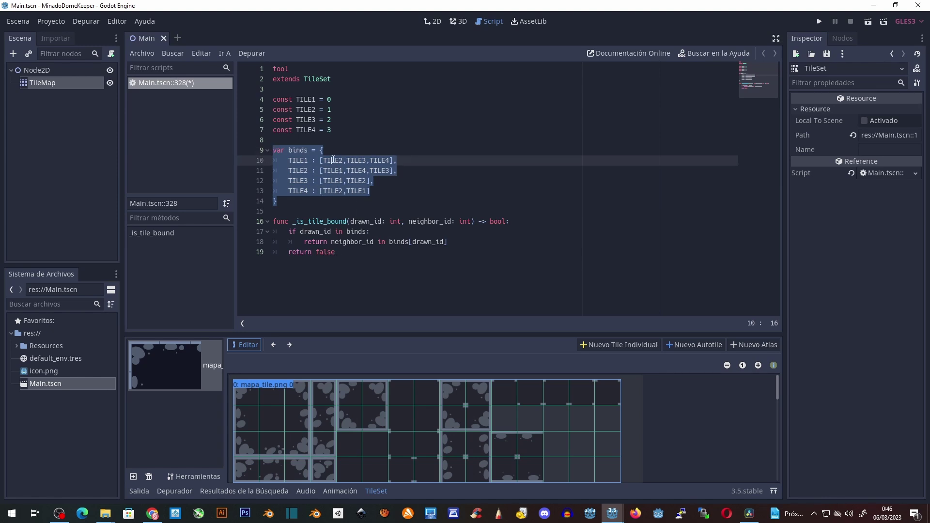
drag(332, 129, 266, 98)
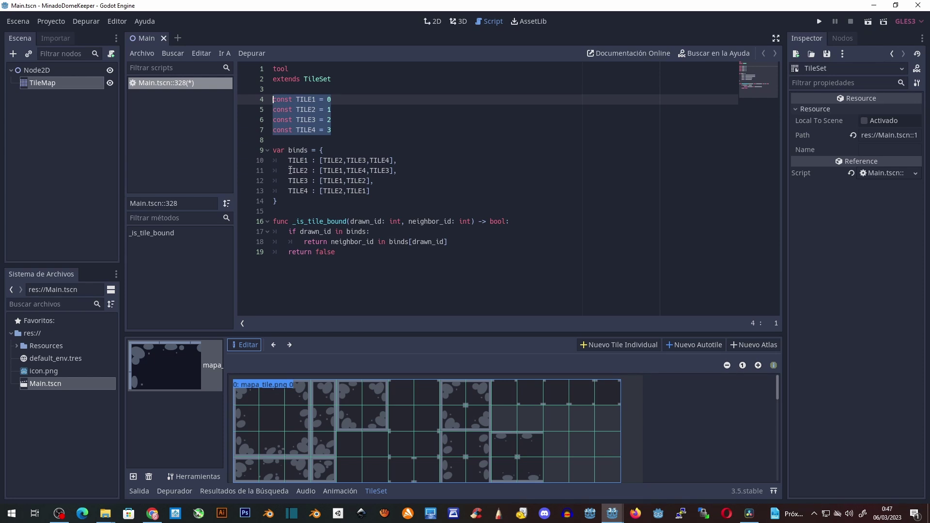
click(325, 204)
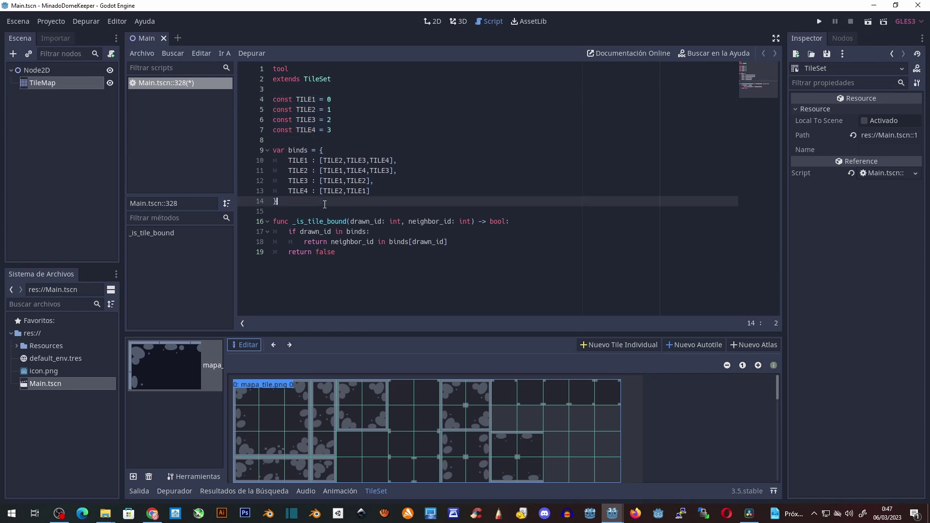
Highlight drawn_id, neighbor_id, the binds check and the return false fallback in _is_tile_bound.
double_click(311, 231)
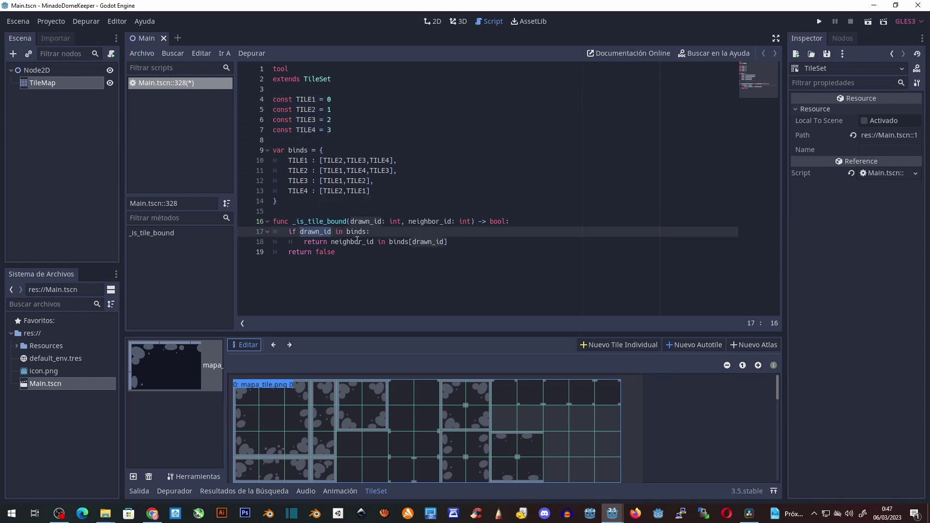
double_click(418, 222)
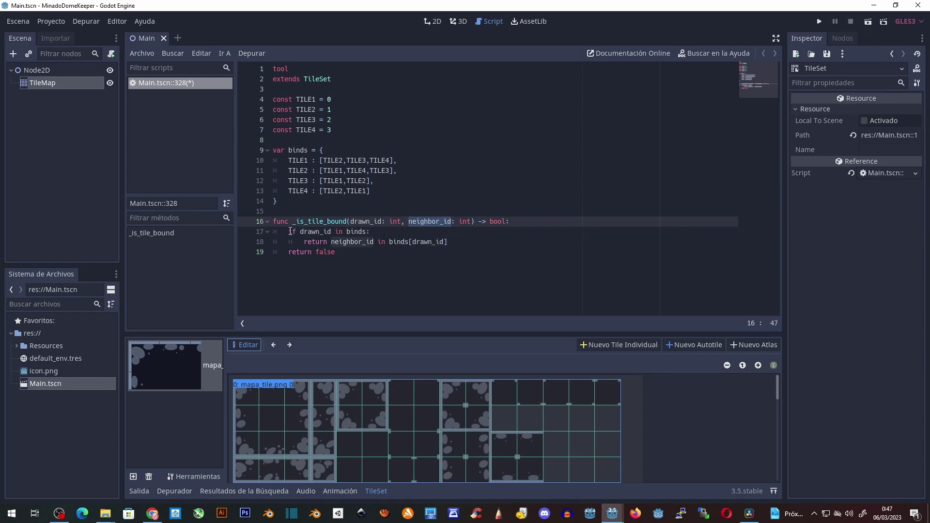
drag(290, 231, 376, 231)
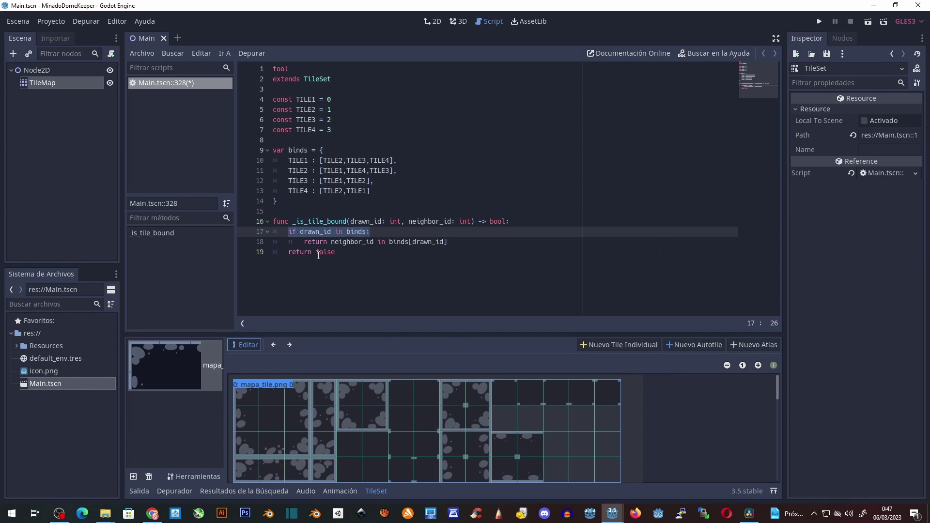
drag(304, 242, 463, 242)
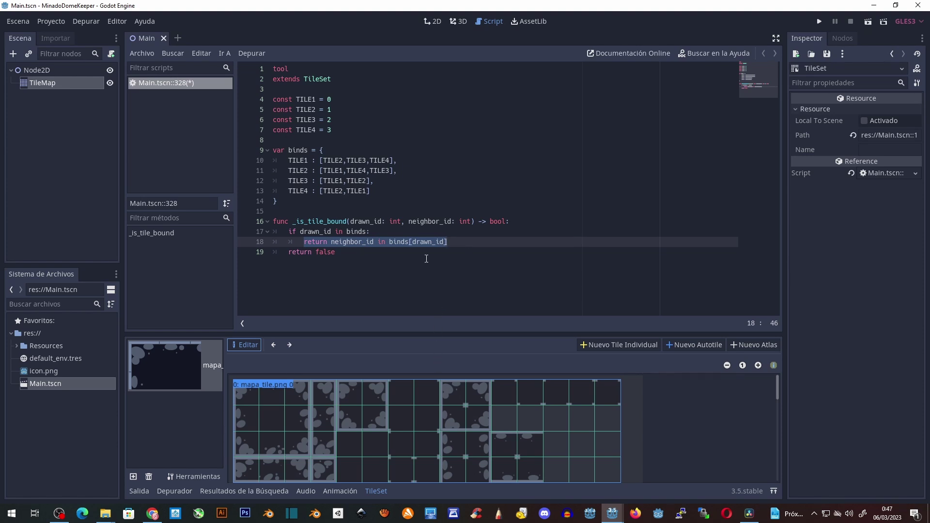
drag(336, 252, 289, 252)
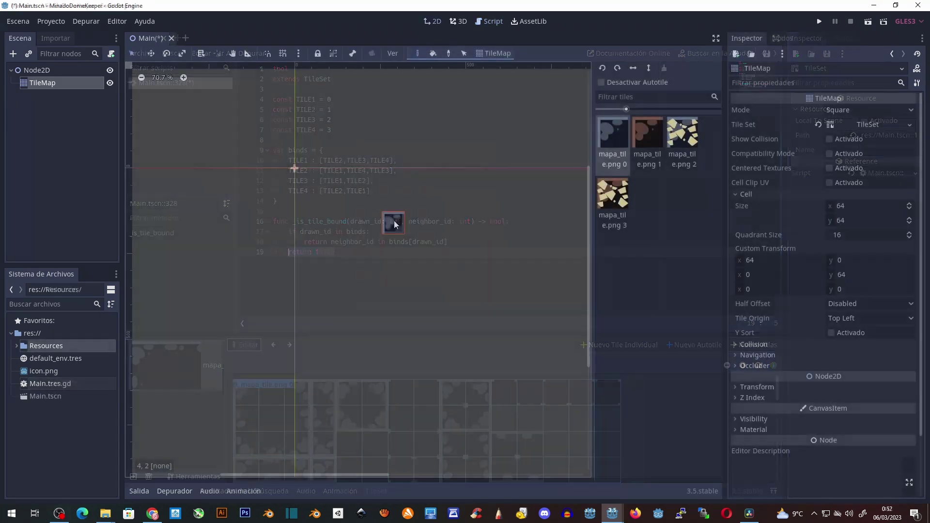
Paint the square's bottom three rows with brown earth tiles and place mineral tiles at cell 7,7.
click(648, 141)
drag(416, 310, 399, 301)
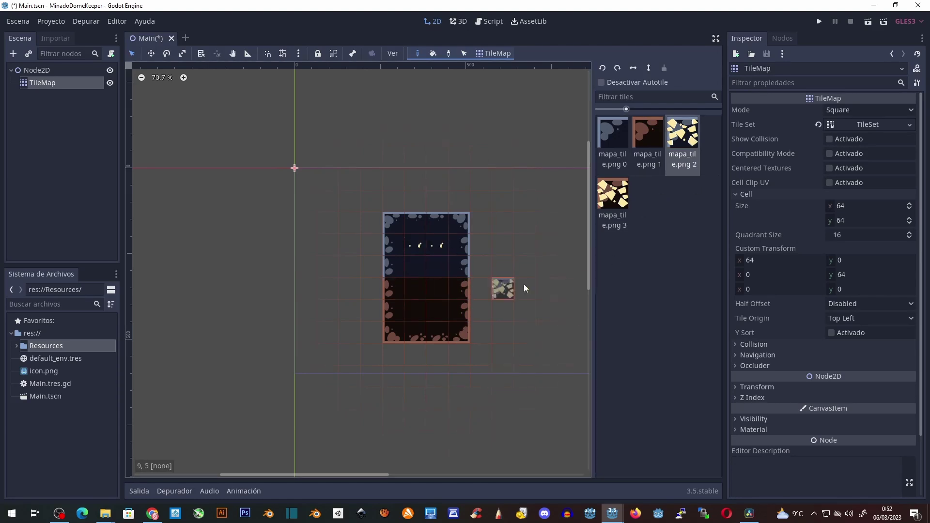
click(613, 194)
drag(459, 334, 468, 354)
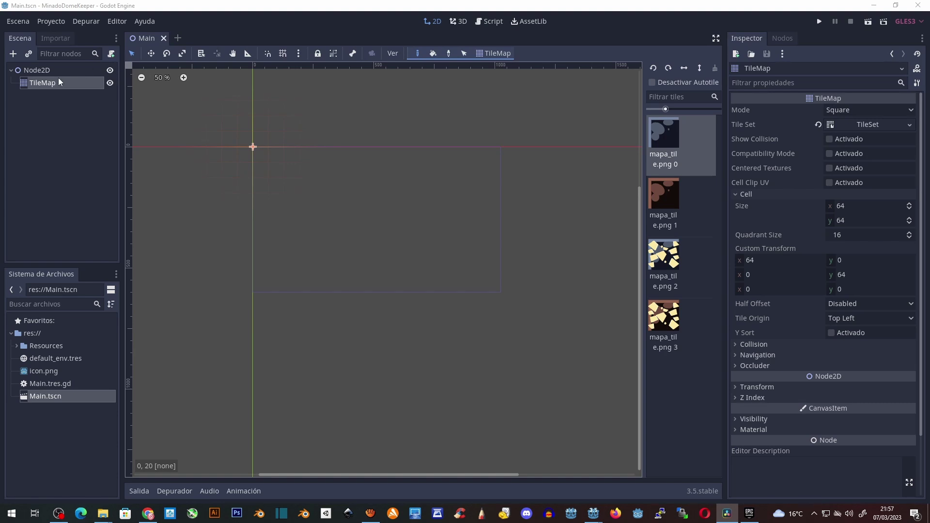
Add a RigidBody2D child under Node2D with Can Sleep turned off.
right_click(42, 71)
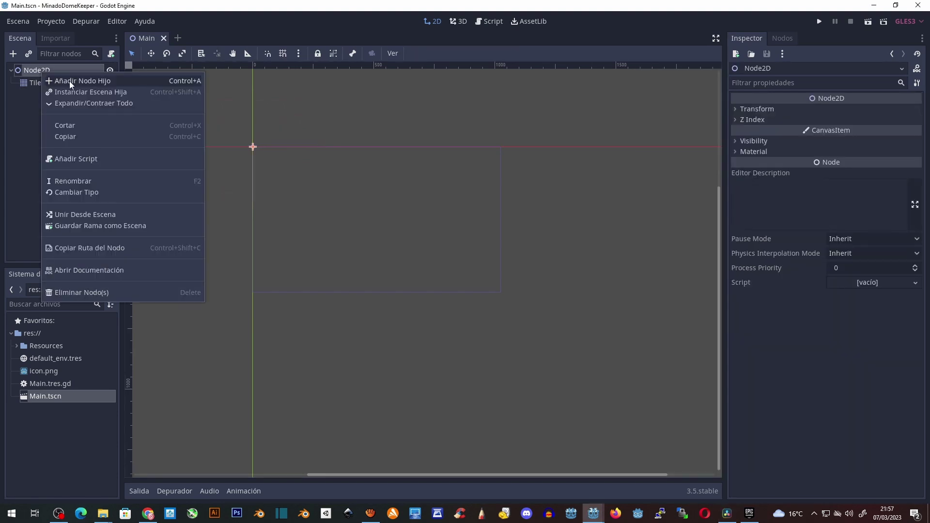
click(69, 80)
key(Up)
key(Down)
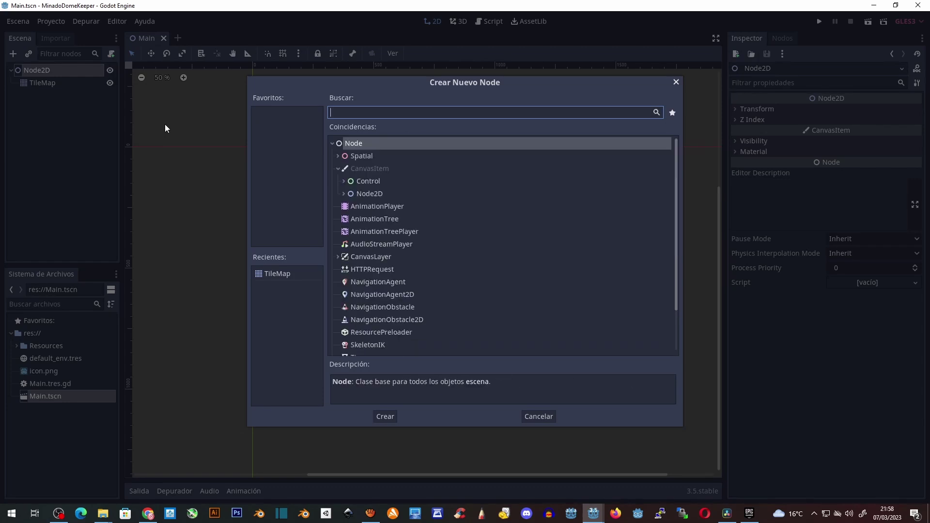
text(rigi)
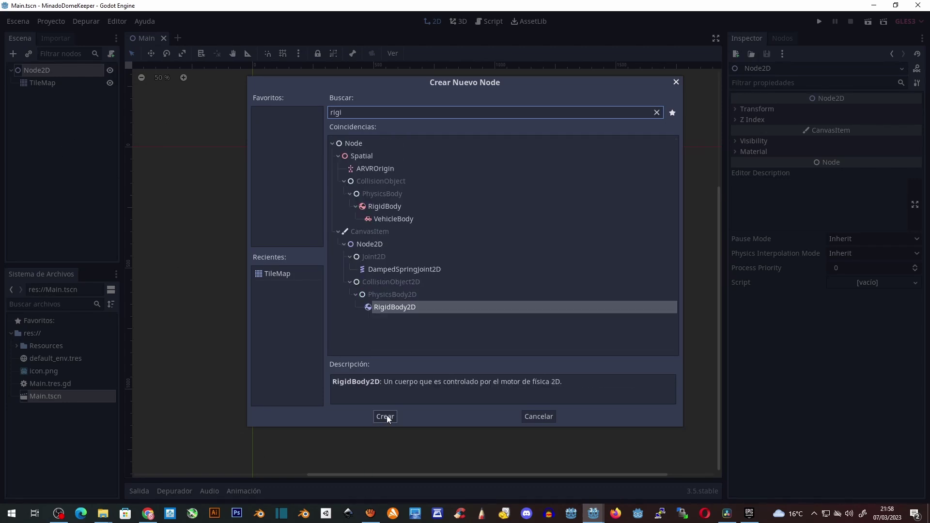
click(385, 417)
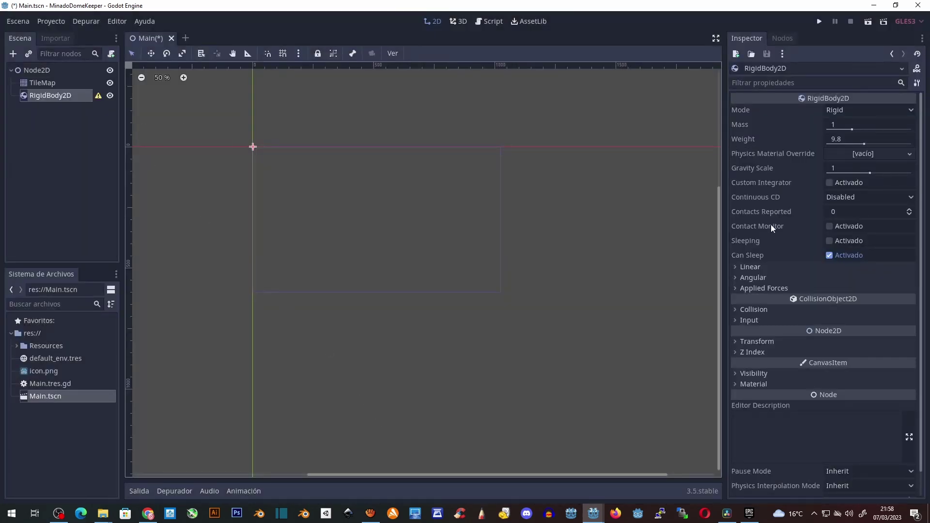
click(830, 256)
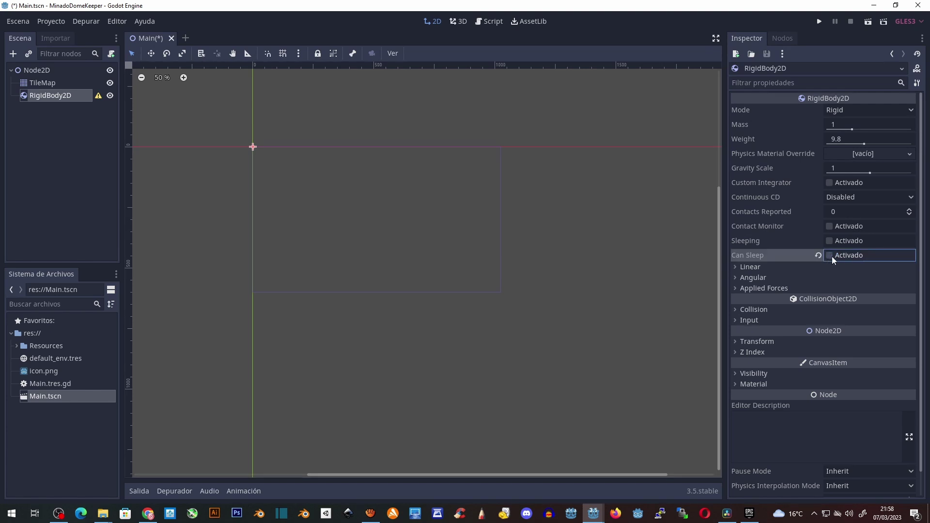
Give the RigidBody2D a Sprite child textured with mineral.png.
right_click(73, 97)
click(94, 104)
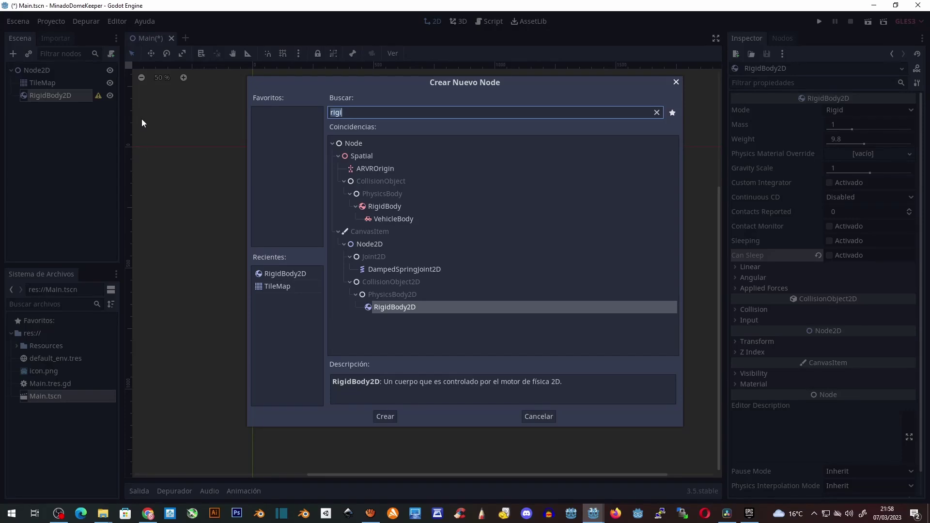
text(spr)
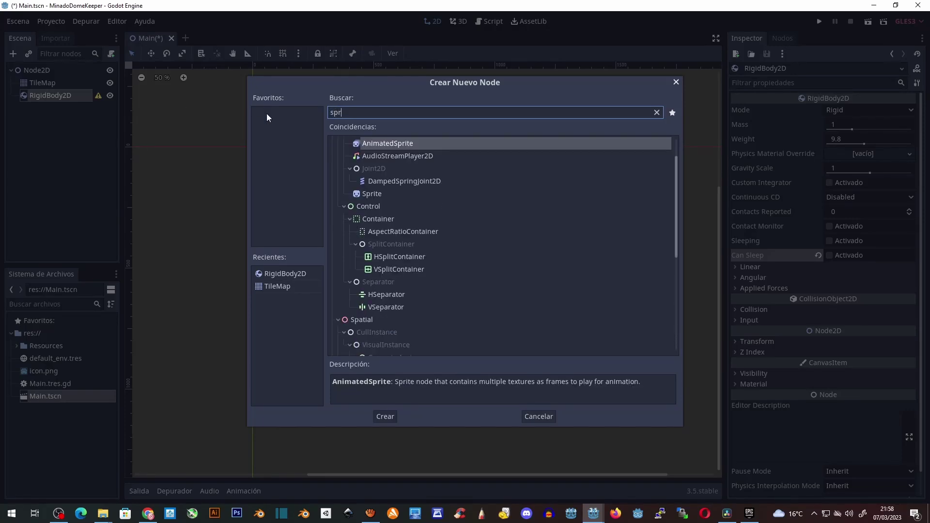
click(367, 194)
double_click(381, 195)
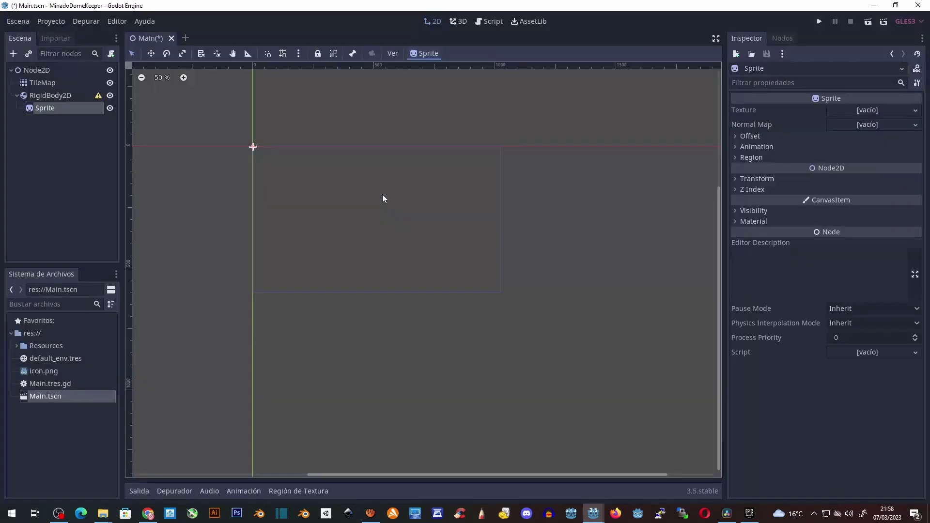
click(17, 346)
drag(42, 395, 833, 114)
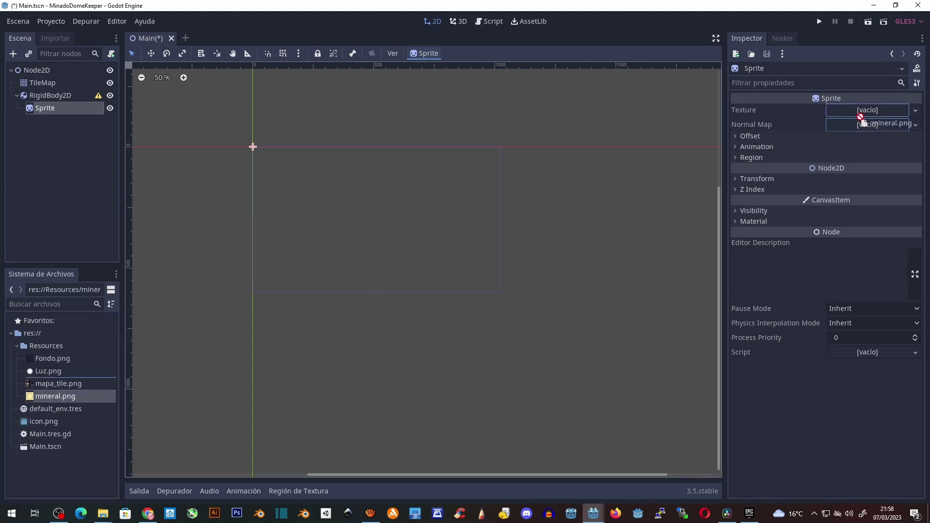
Add a CollisionShape2D with a rectangle shape under the RigidBody2D.
click(51, 95)
right_click(53, 98)
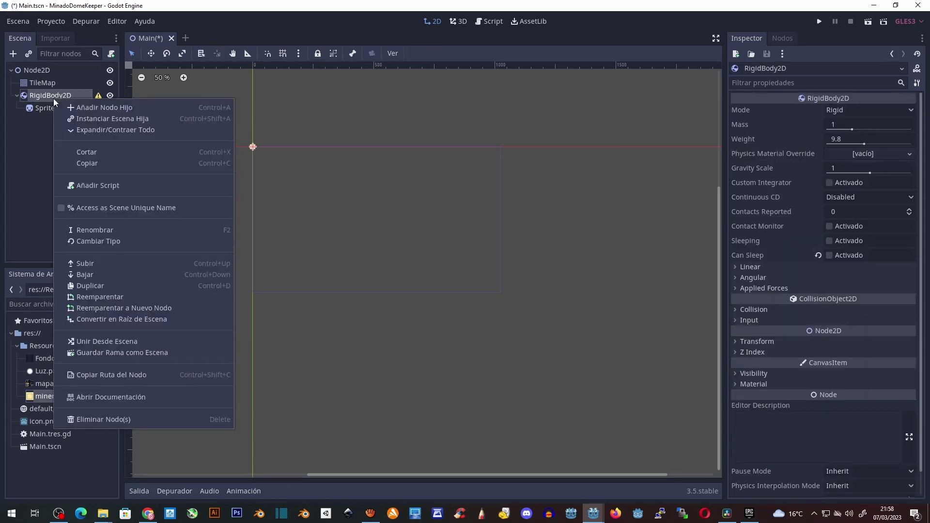
click(83, 107)
text(coli)
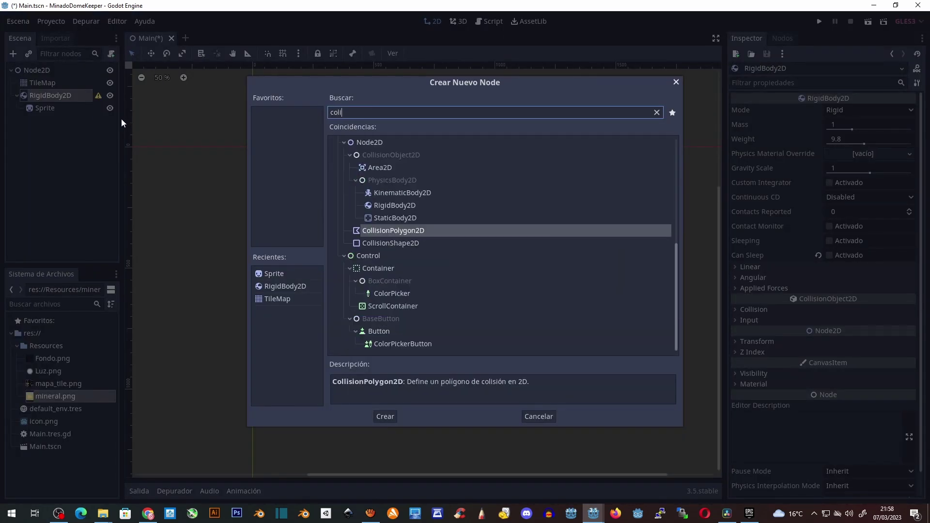
double_click(400, 243)
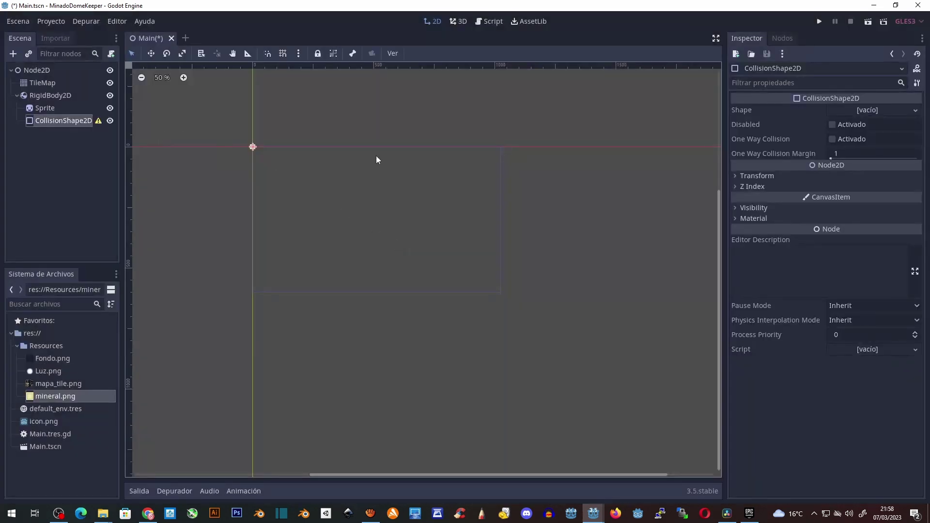
click(878, 107)
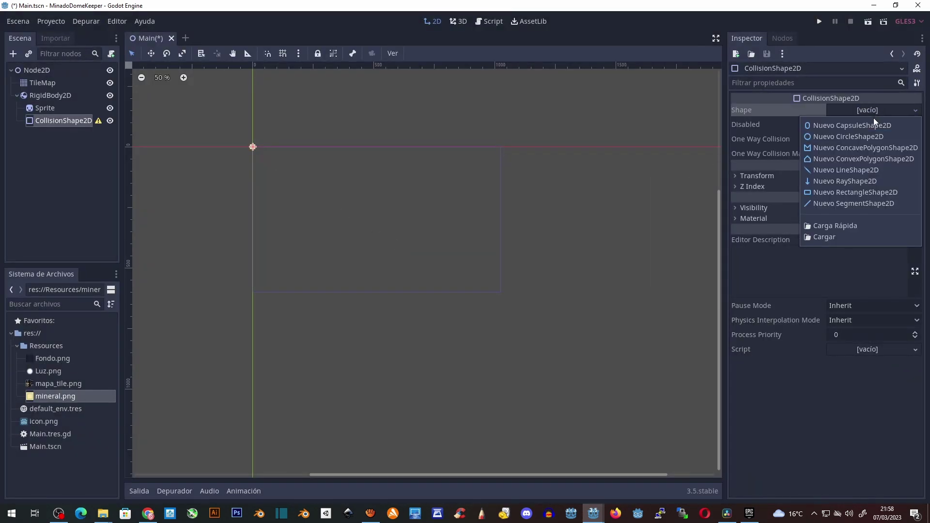
click(870, 192)
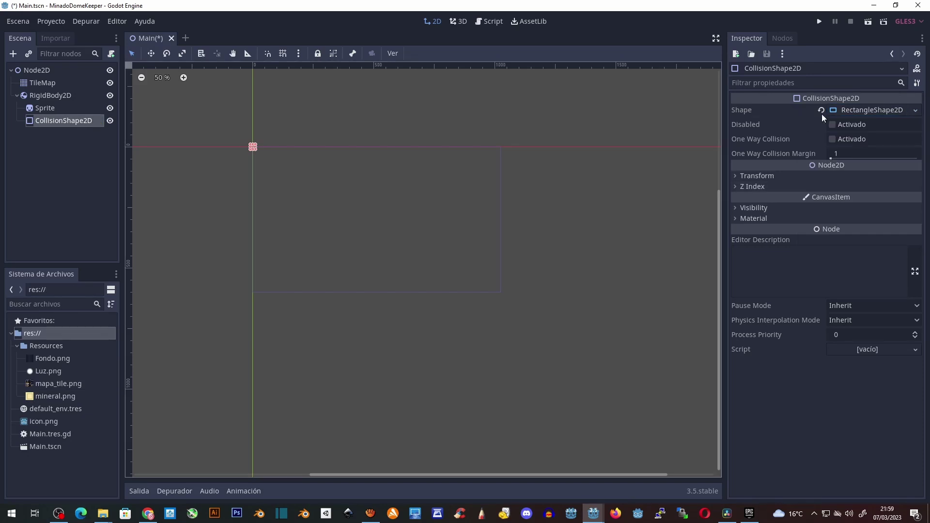
Fit the collision rectangle to the mineral sprite.
scroll(237, 145, up, 2)
scroll(243, 160, up, 1)
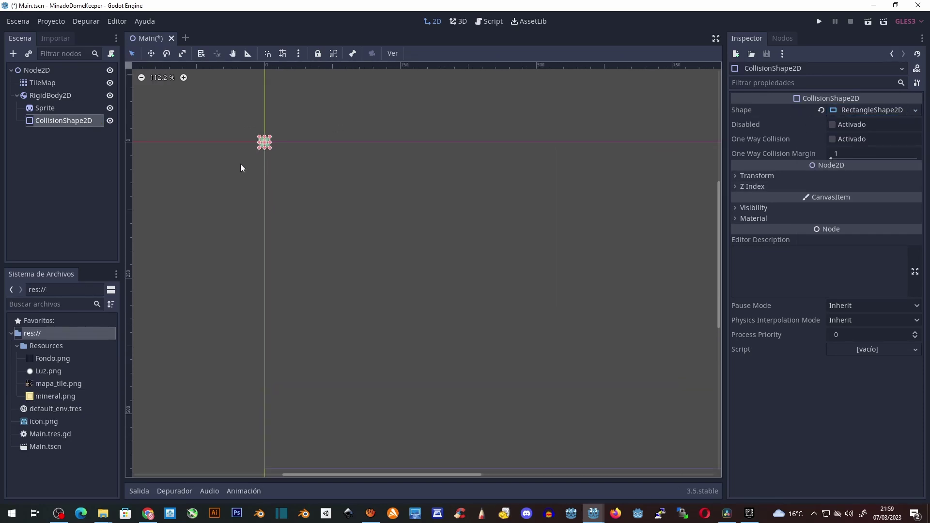
scroll(218, 138, up, 1)
scroll(213, 107, up, 2)
scroll(276, 138, up, 1)
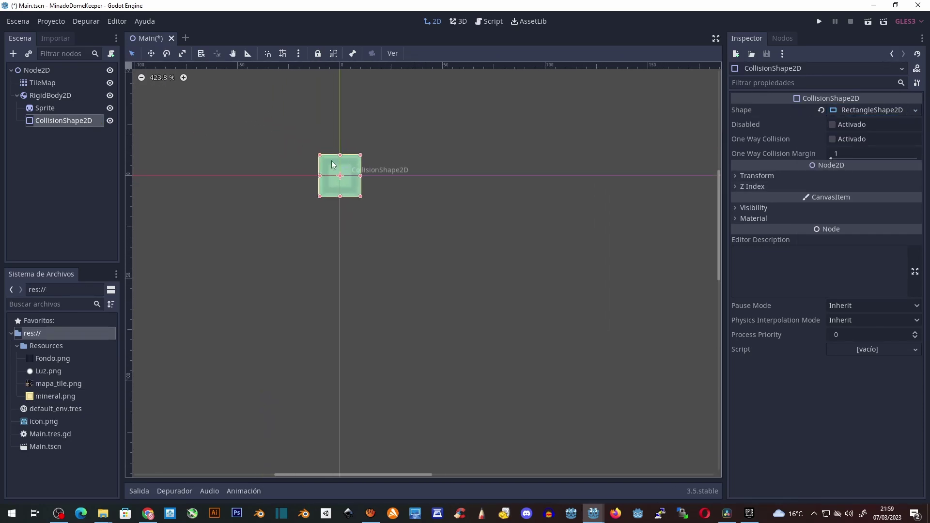
drag(324, 157, 325, 156)
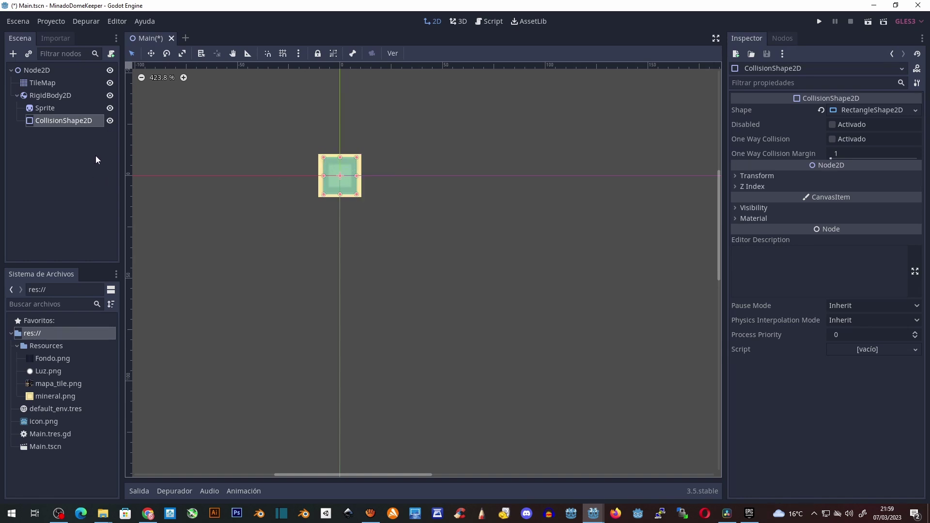
Save the branch as scene 'Mineral', then delete the RigidBody2D from Main.
right_click(46, 97)
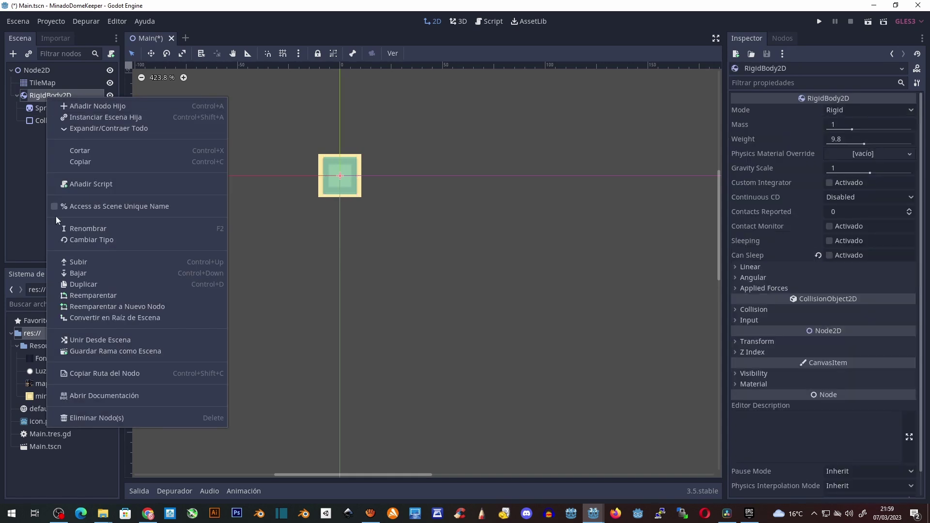
click(97, 353)
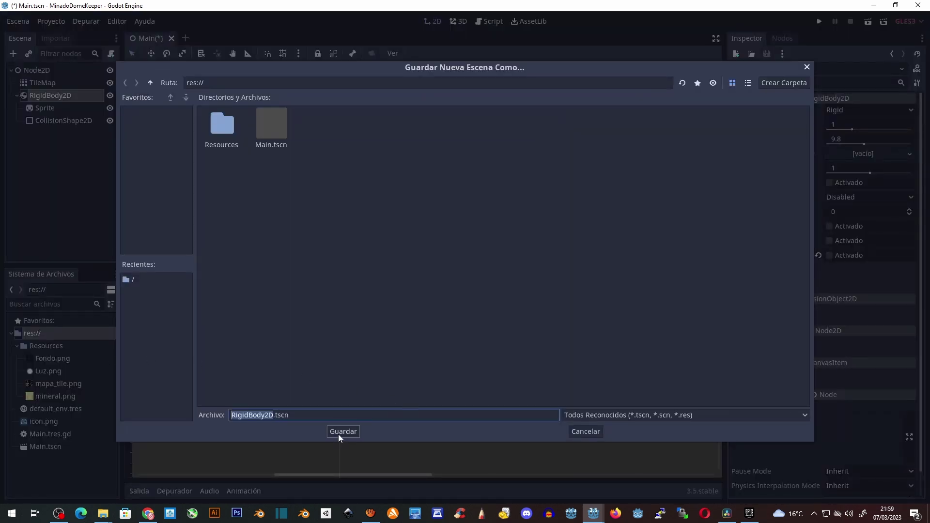
text(Miner)
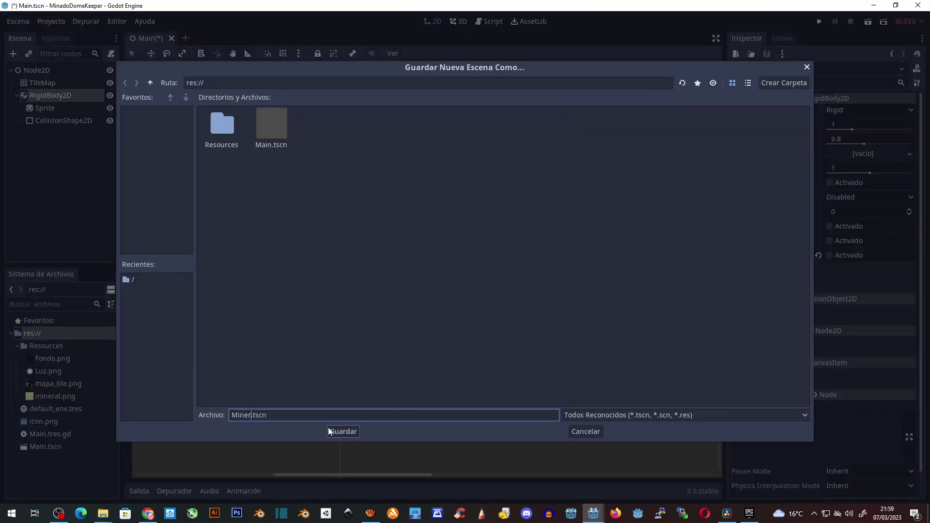
text(al)
click(328, 431)
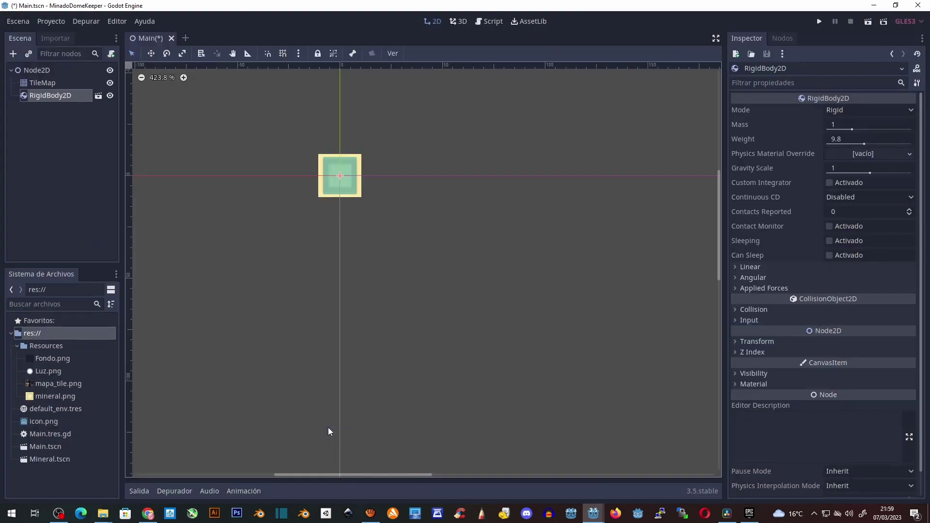
right_click(69, 99)
click(112, 462)
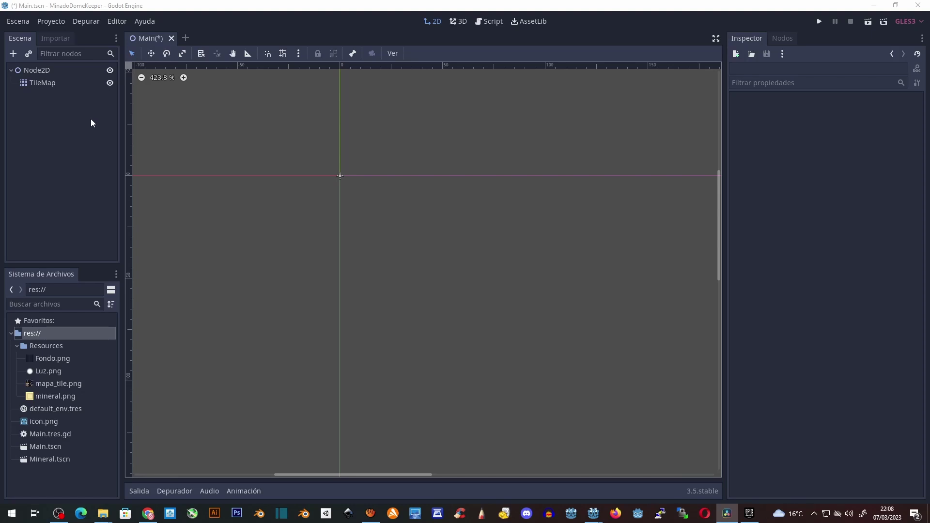
Add a KinematicBody2D under Node2D with a Sprite child textured with icon.png.
right_click(39, 70)
click(63, 81)
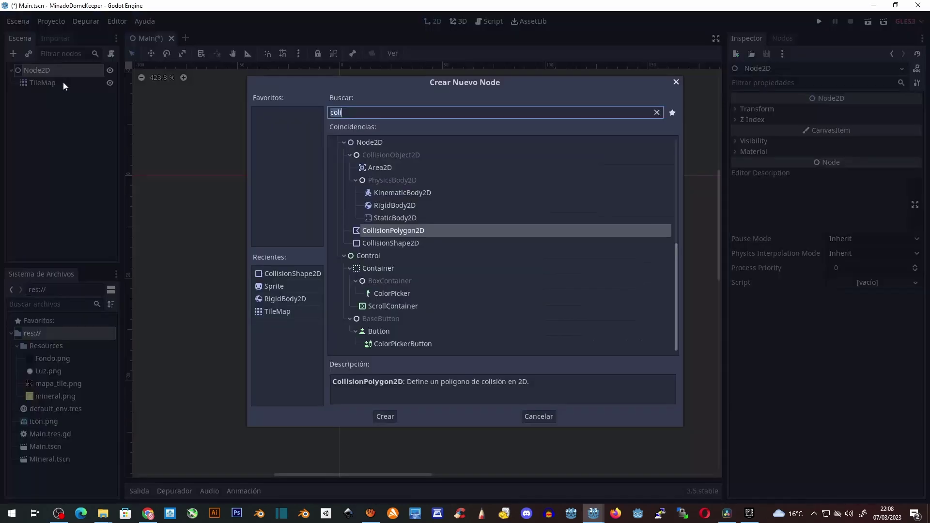
text(kine)
key(Return)
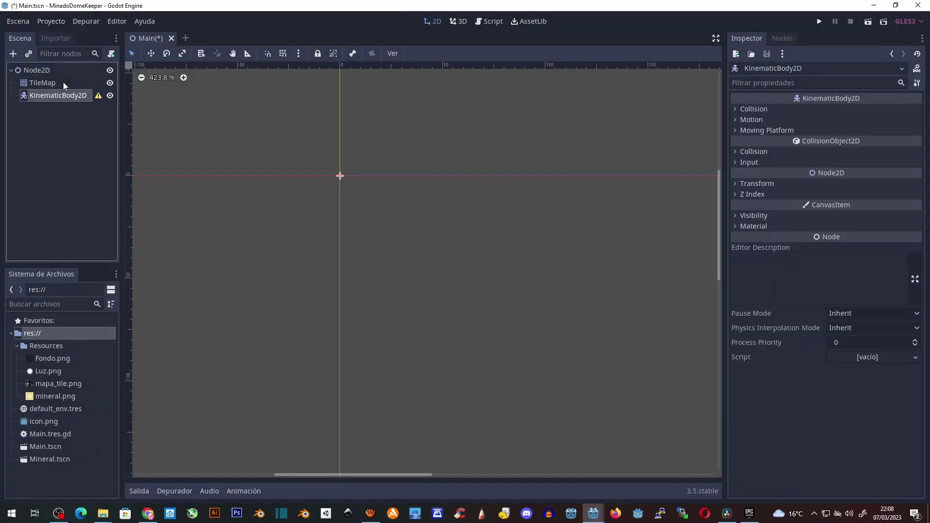
right_click(62, 96)
click(93, 107)
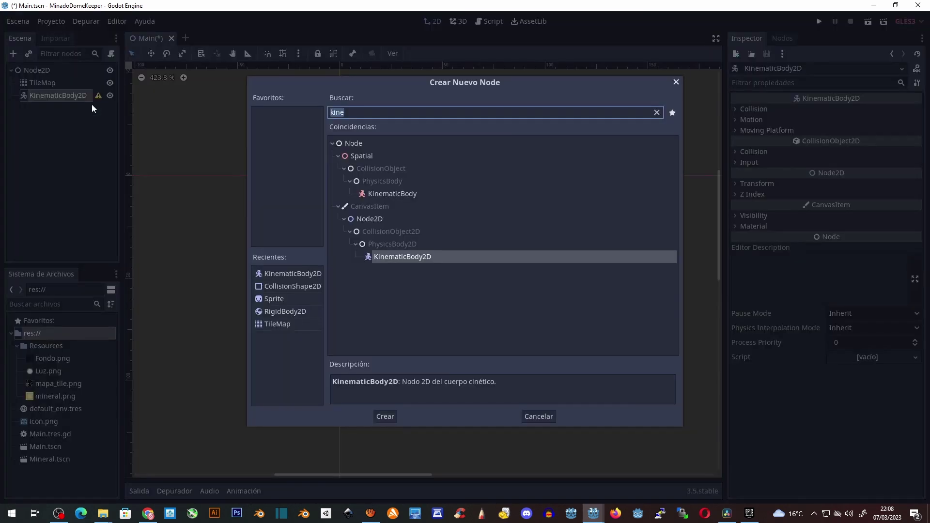
click(274, 298)
click(388, 416)
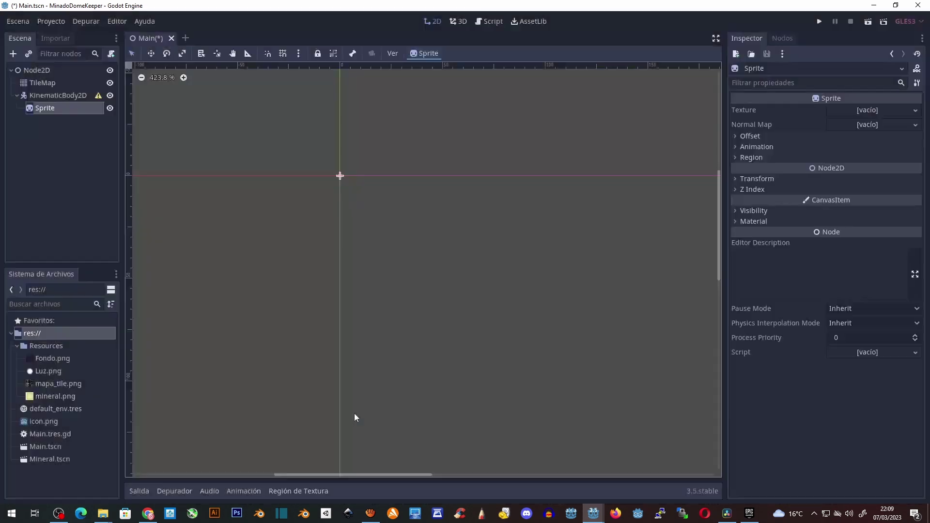
drag(49, 420, 857, 111)
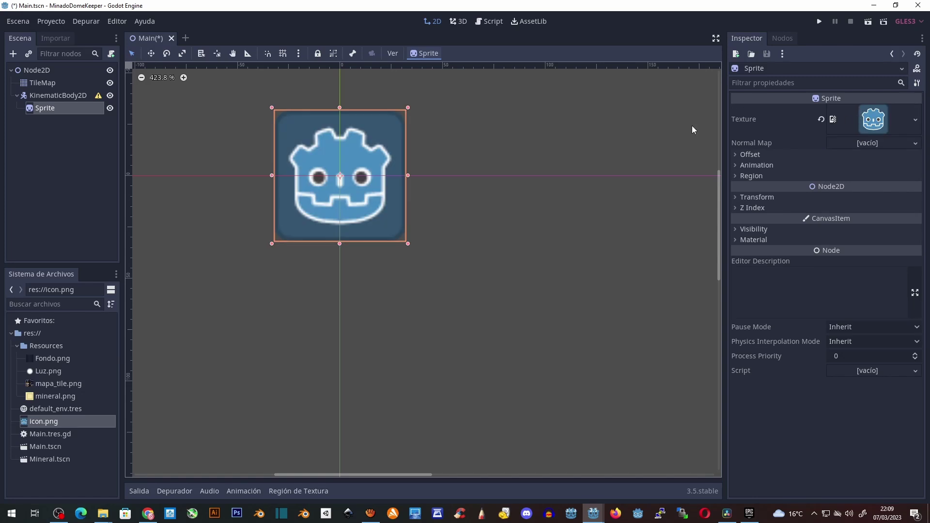
Give the KinematicBody2D a CollisionShape2D with a RectangleShape2D stretched over the icon.
right_click(53, 96)
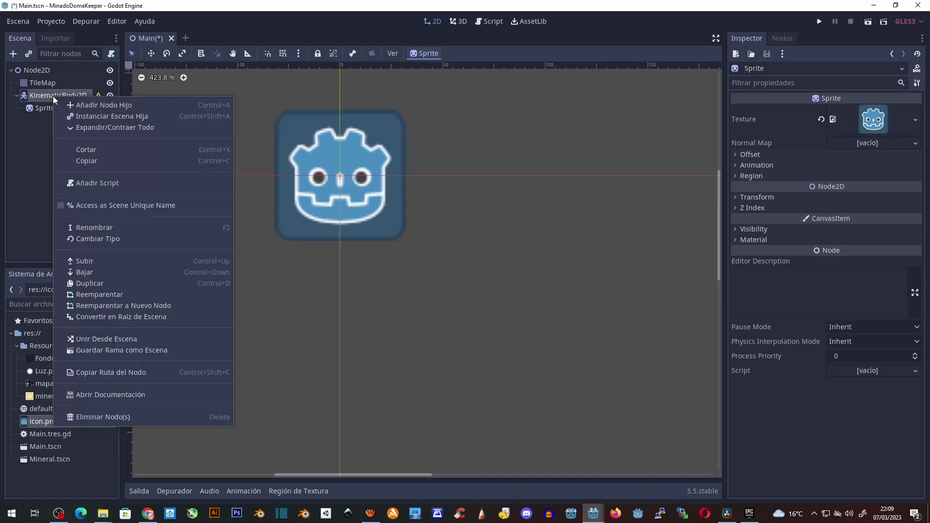
click(93, 103)
text(co)
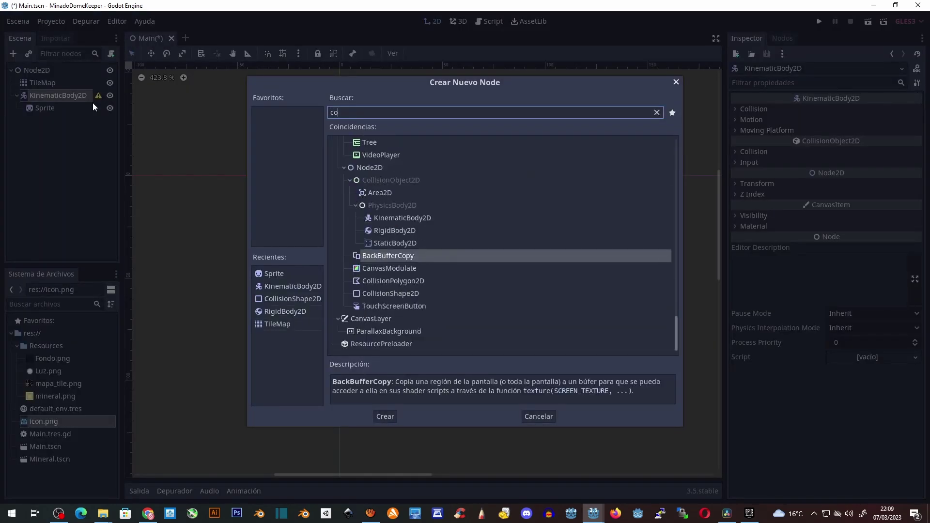
double_click(397, 293)
click(859, 112)
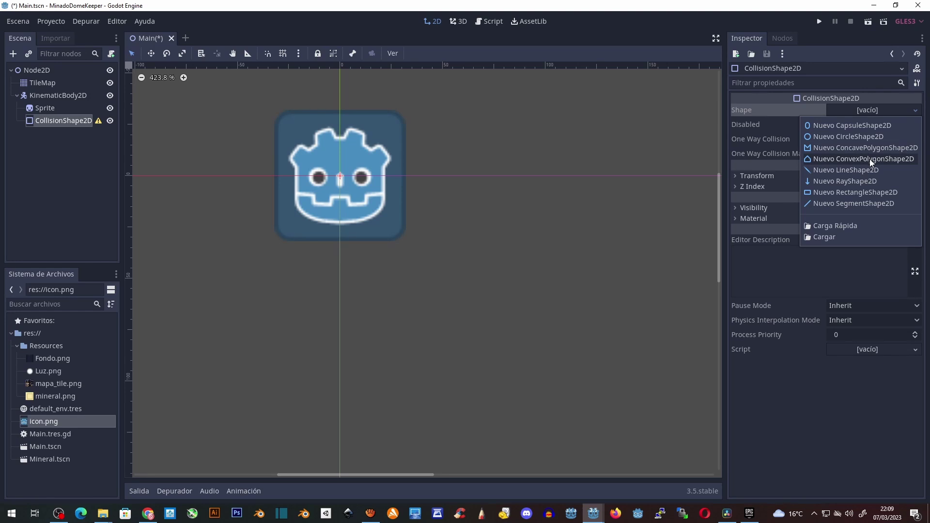
click(865, 190)
scroll(429, 315, down, 1)
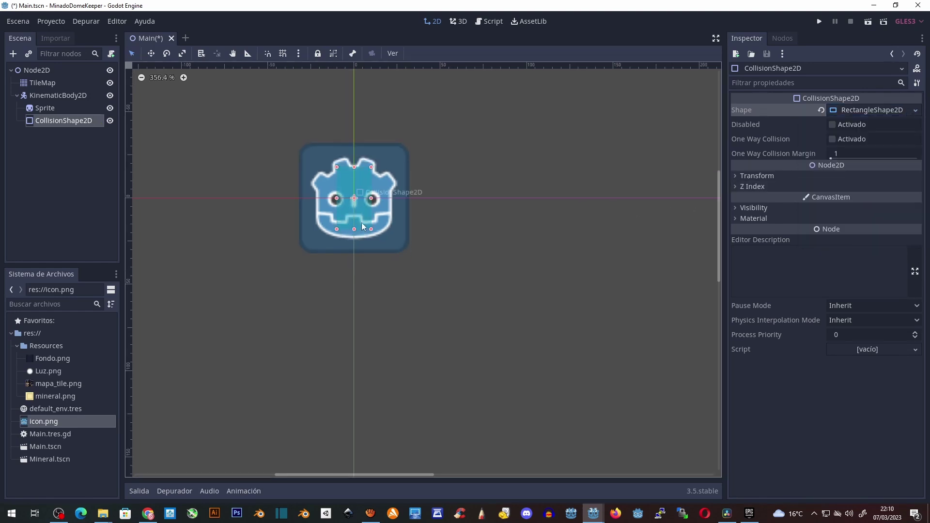
drag(354, 230, 355, 232)
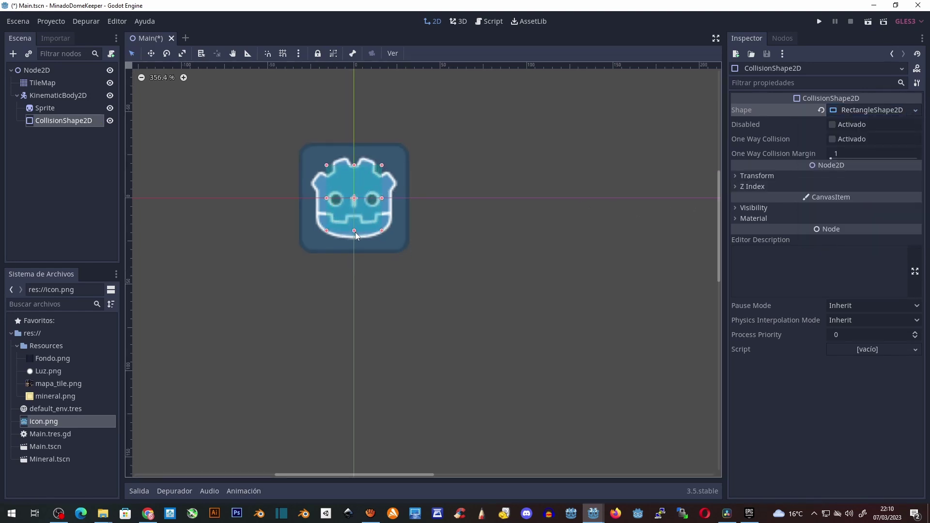
Add a downward-pointing RayCast2D under the KinematicBody2D.
right_click(45, 94)
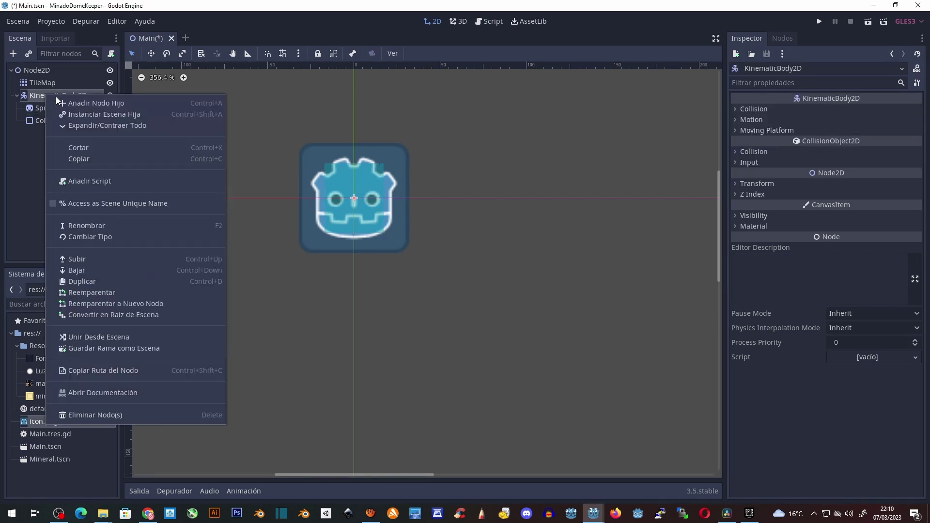
click(67, 99)
text(ray)
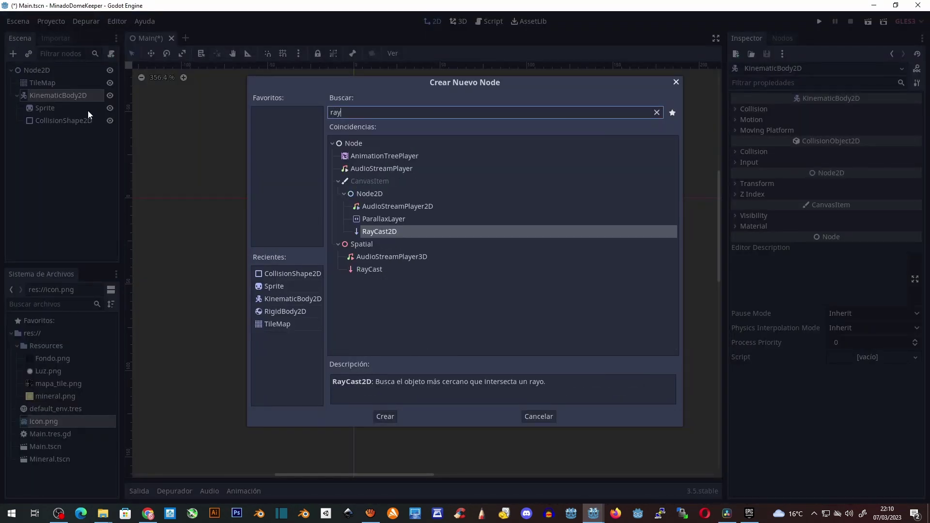
key(Return)
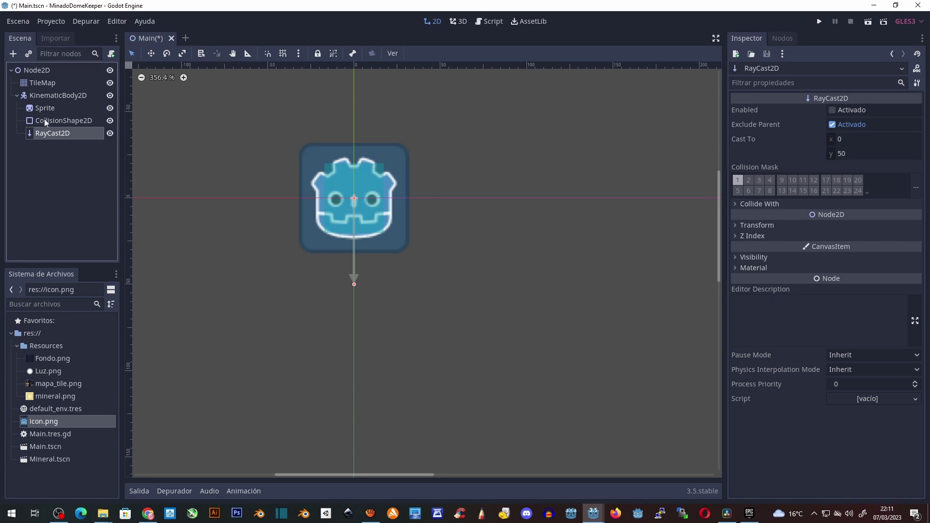
Duplicate the ray into an upward one with Cast To (0, -50).
right_click(43, 134)
click(87, 322)
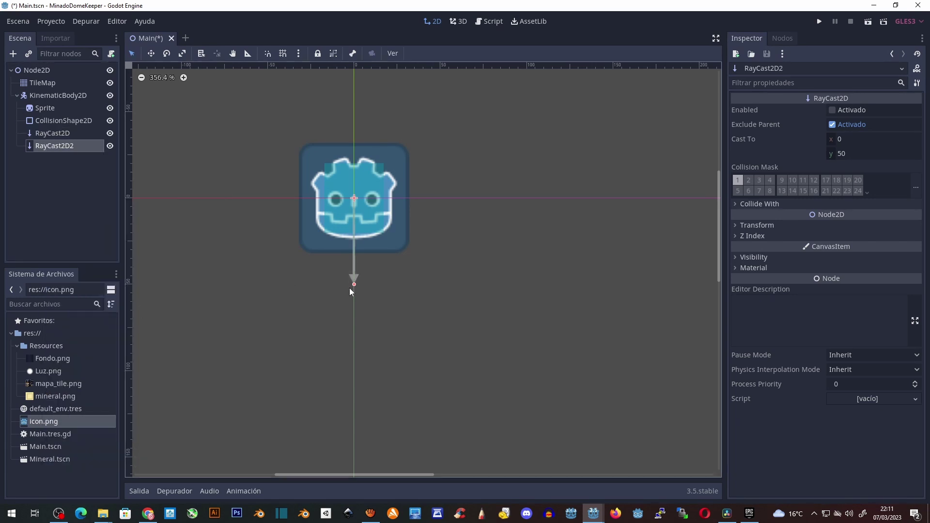
drag(354, 284, 355, 103)
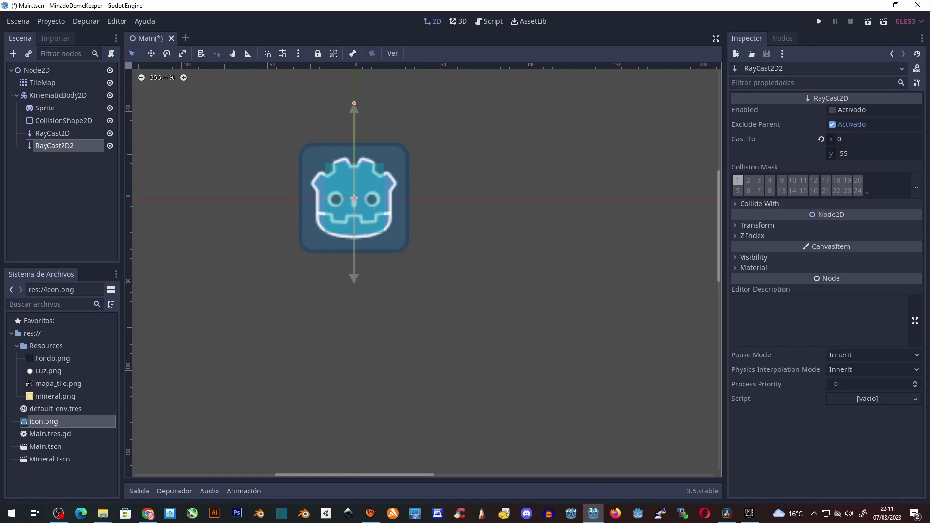
key(alt+Tab)
key(alt+Tab)
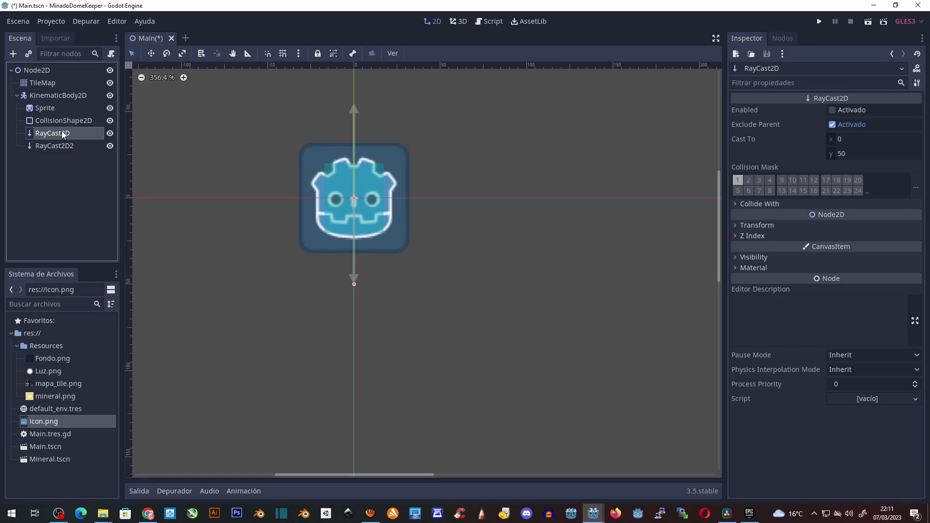
click(865, 153)
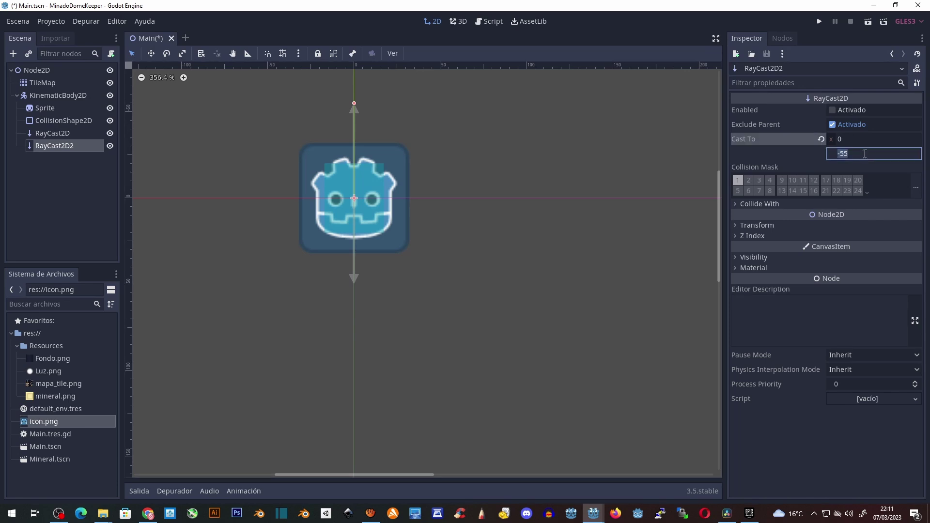
text(-50)
key(Return)
Duplicate the rays again to add one pointing right and one pointing left.
right_click(47, 146)
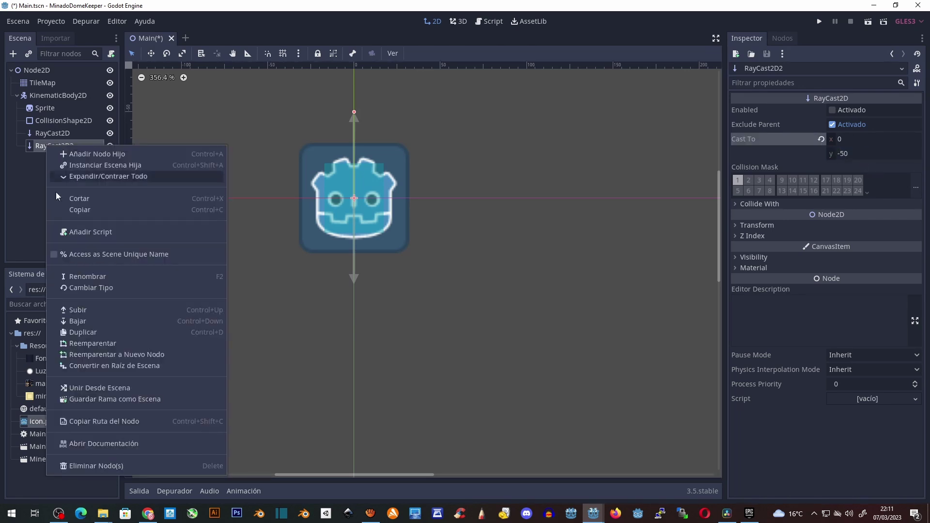
click(92, 332)
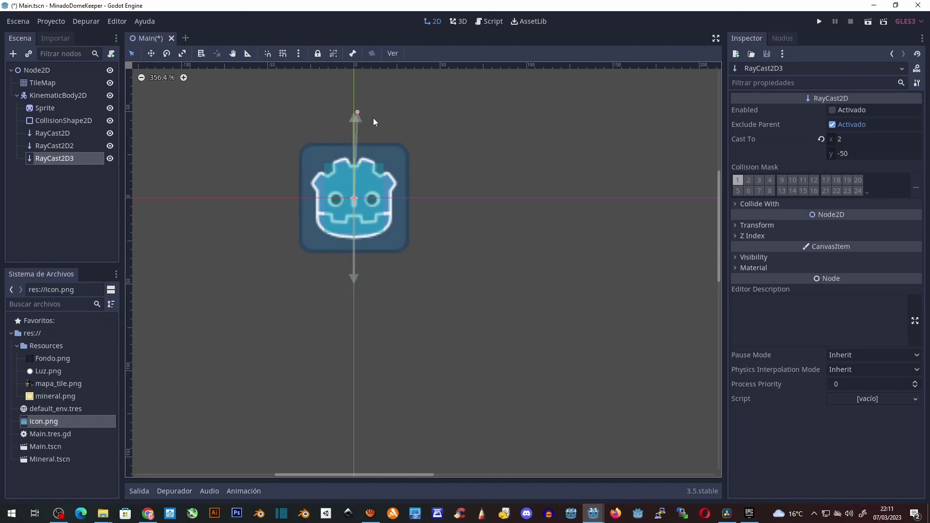
drag(357, 112, 403, 199)
right_click(69, 162)
click(92, 344)
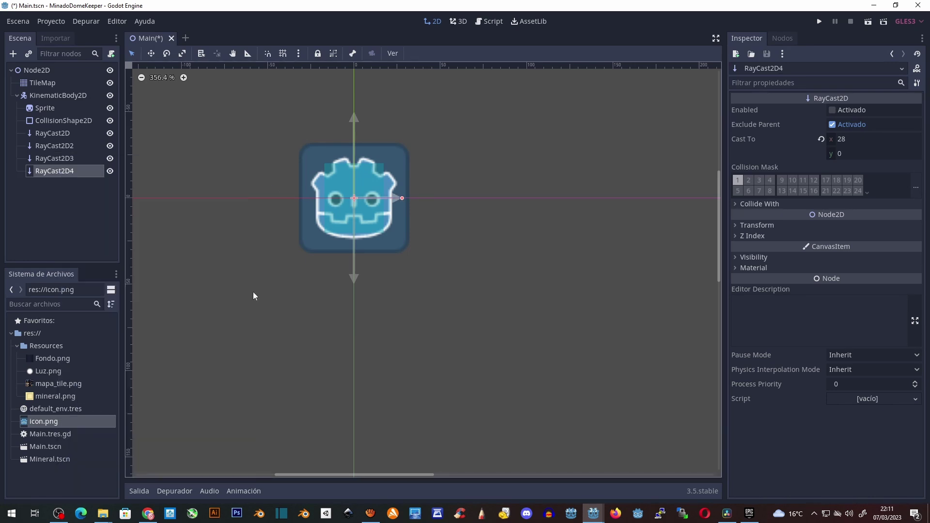
drag(402, 199, 303, 197)
Check each ray's Cast To values, including the left ray's -28, then select all four.
click(848, 139)
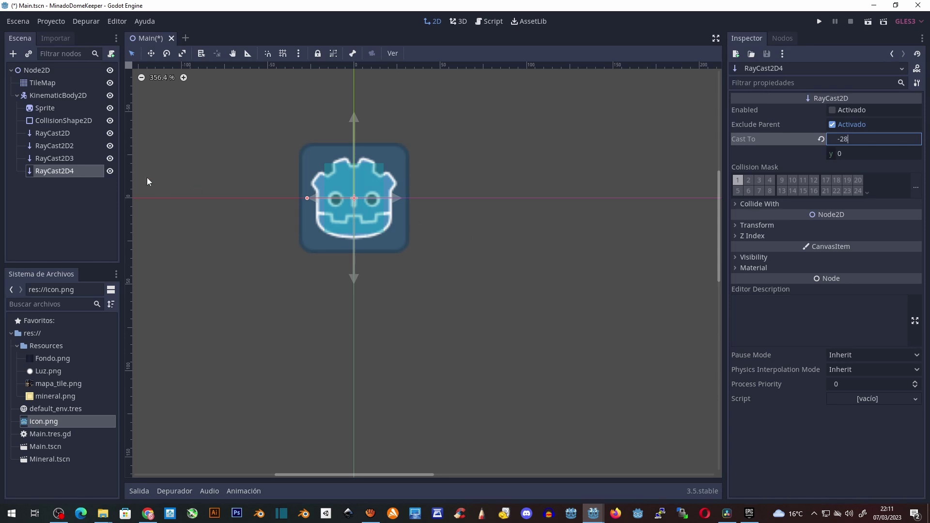
click(57, 158)
click(59, 134)
click(59, 145)
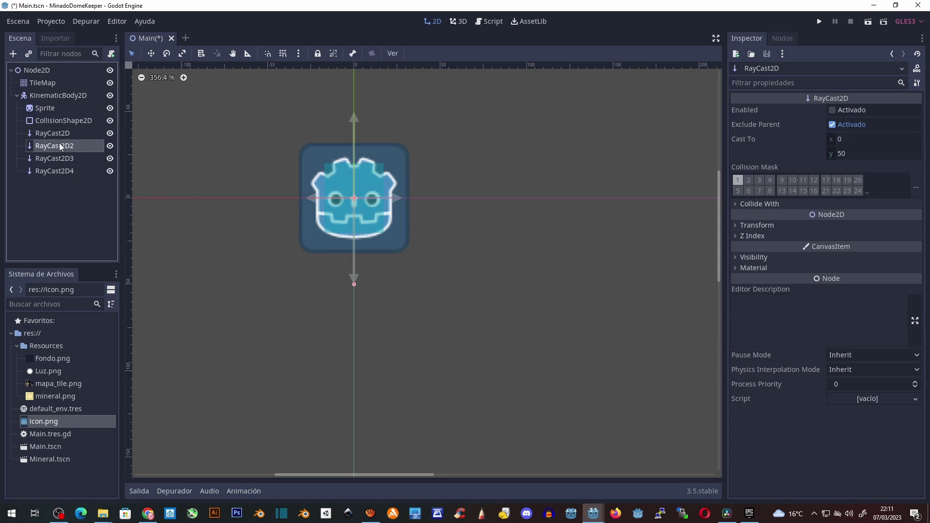
click(59, 159)
click(60, 170)
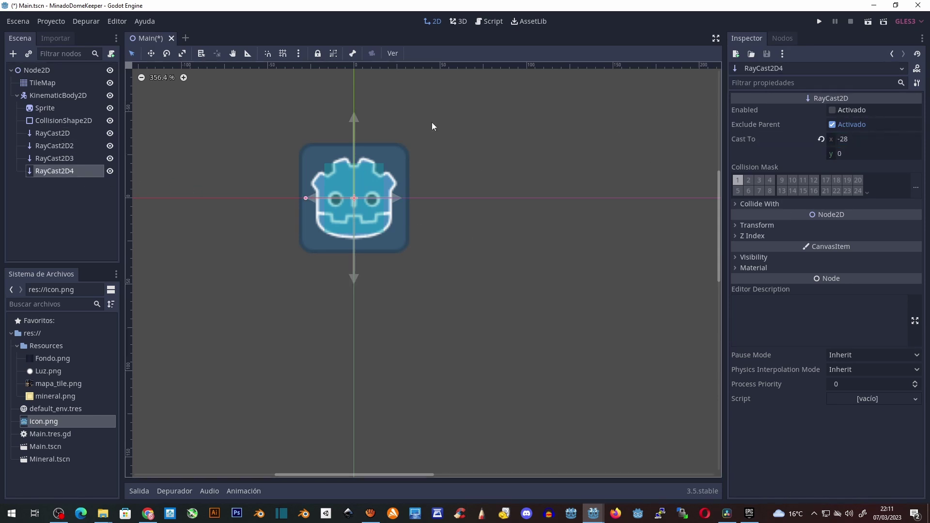
shift+click(47, 136)
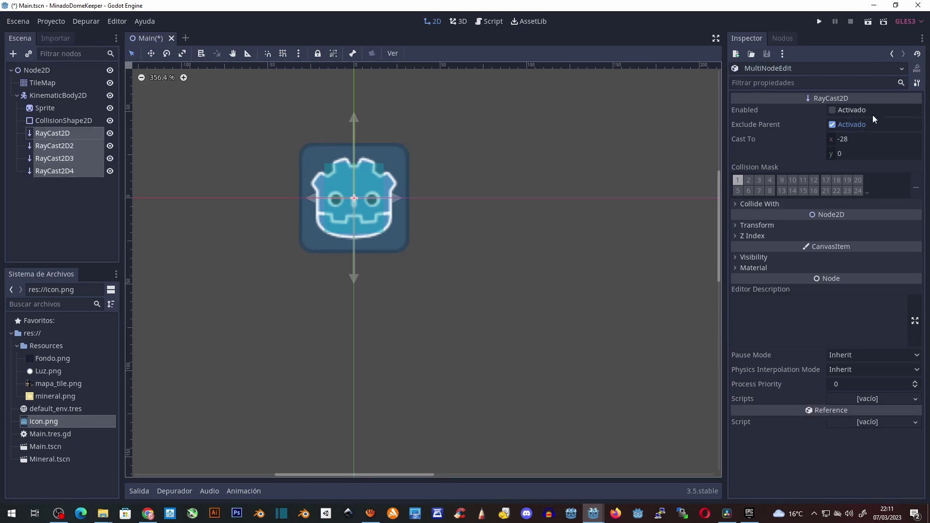
Enable collision mask bit 2 on the player's KinematicBody2D.
click(68, 134)
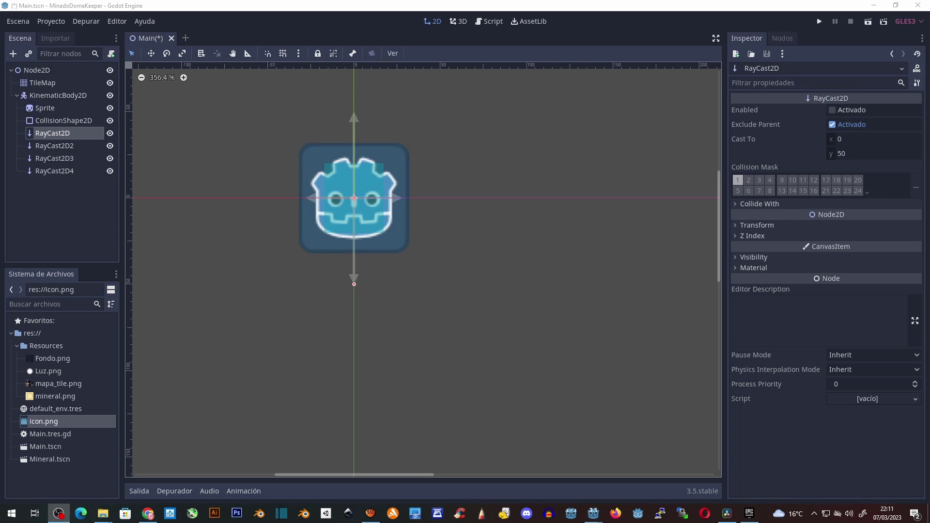
double_click(50, 459)
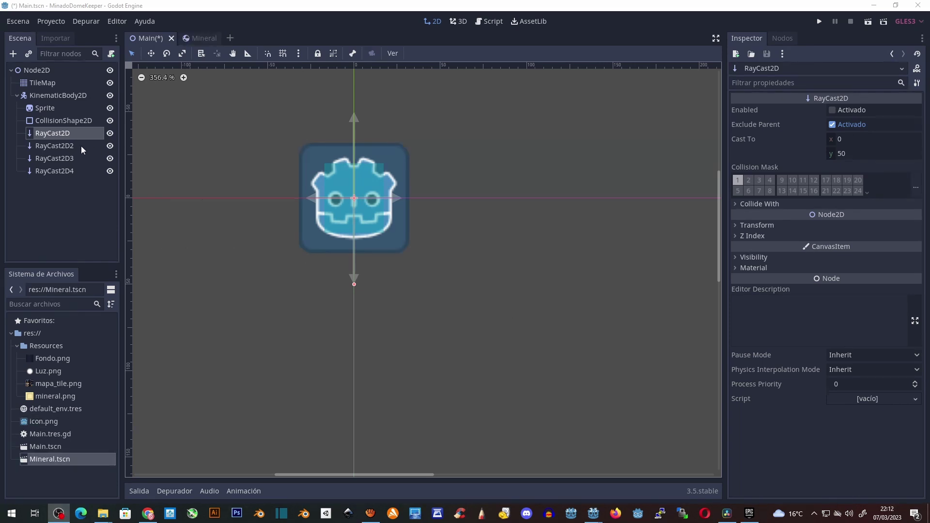
click(52, 170)
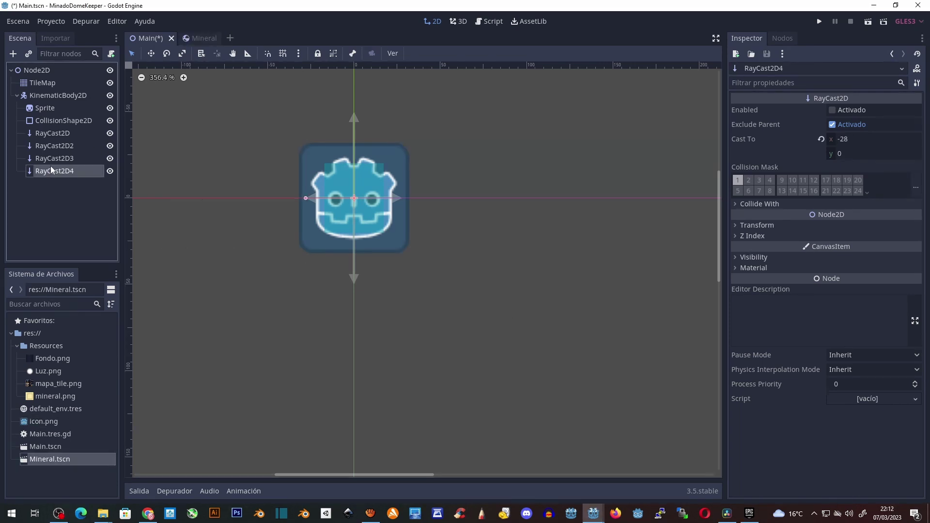
shift+click(46, 134)
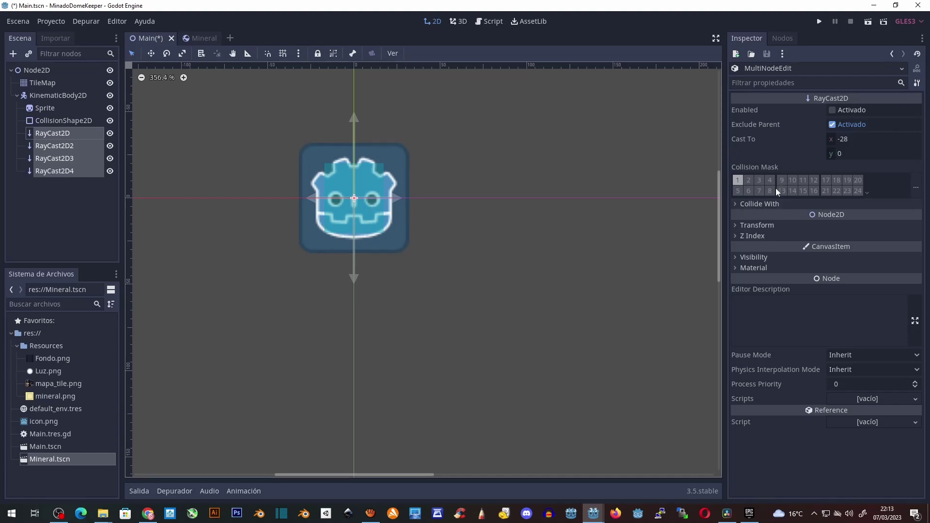
click(71, 95)
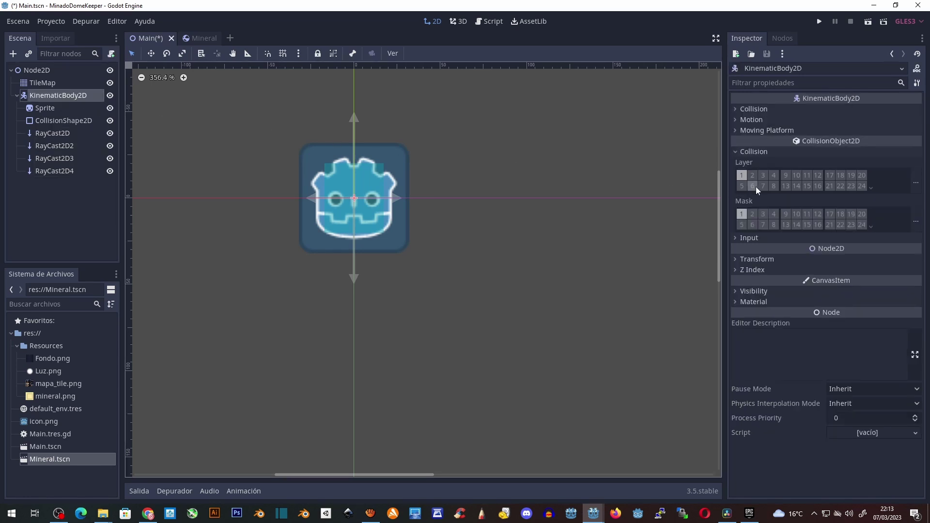
click(756, 213)
Move the Mineral RigidBody2D to collision layer and mask 2 only, and save Mineral.tscn.
double_click(39, 459)
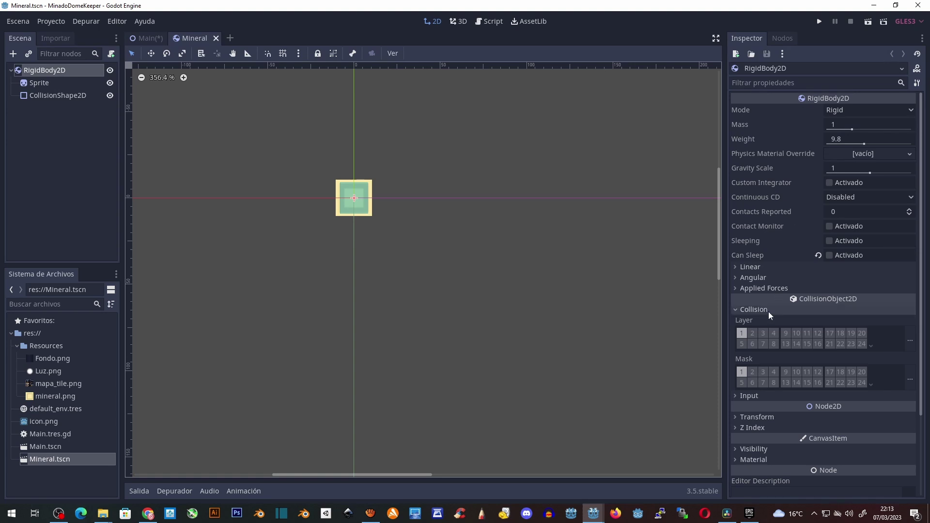
click(753, 333)
click(742, 334)
click(742, 371)
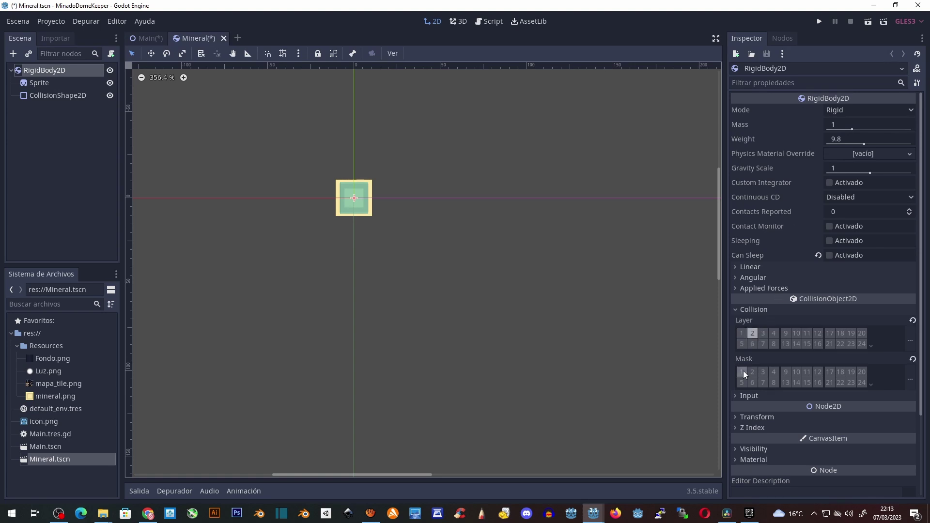
click(753, 372)
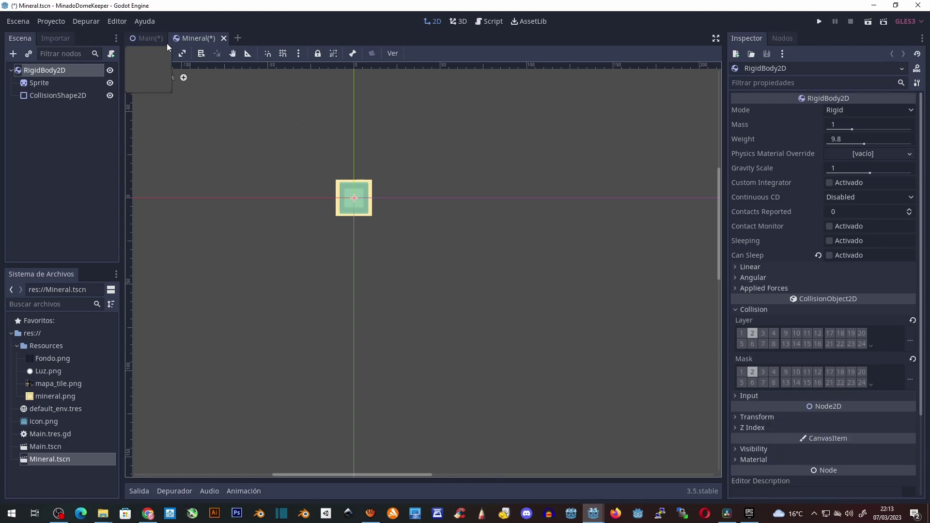
key(ctrl+s)
Back in Main, enable collision layer and mask bit 2 on the TileMap.
click(147, 38)
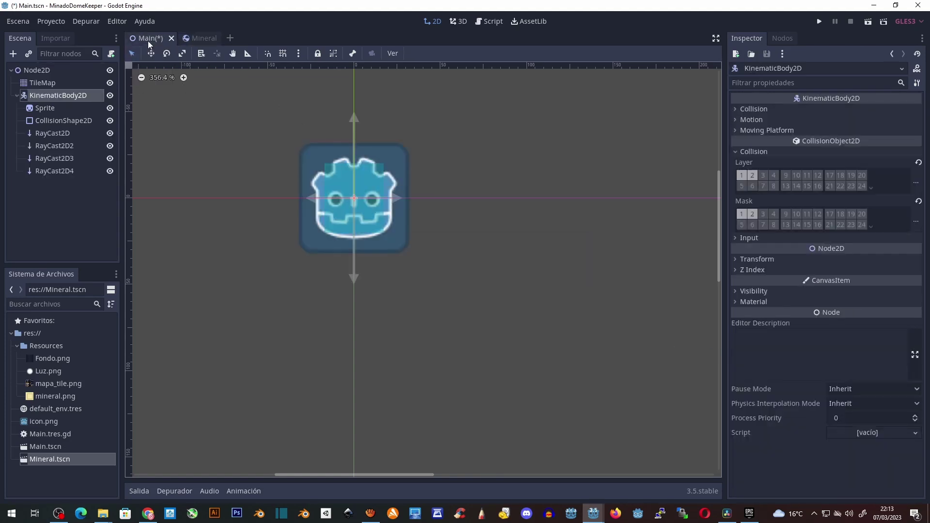
click(45, 83)
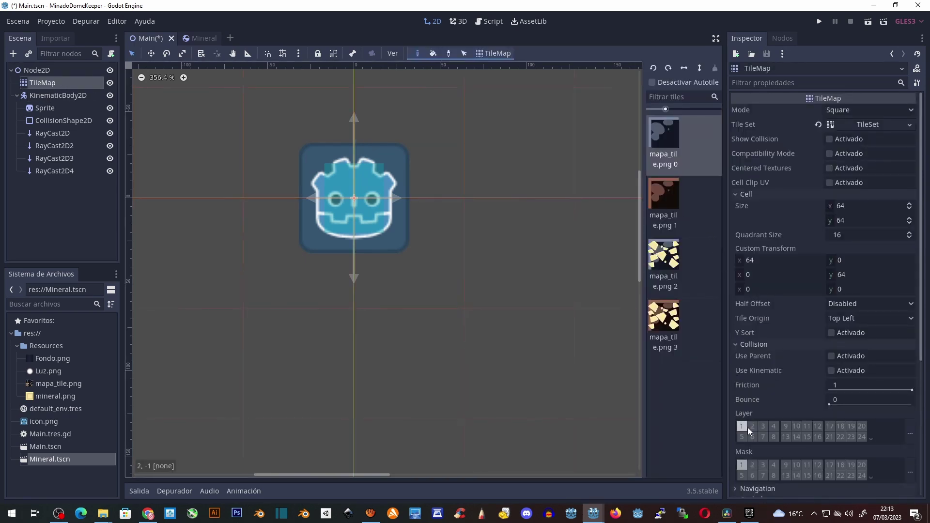
click(753, 427)
click(752, 465)
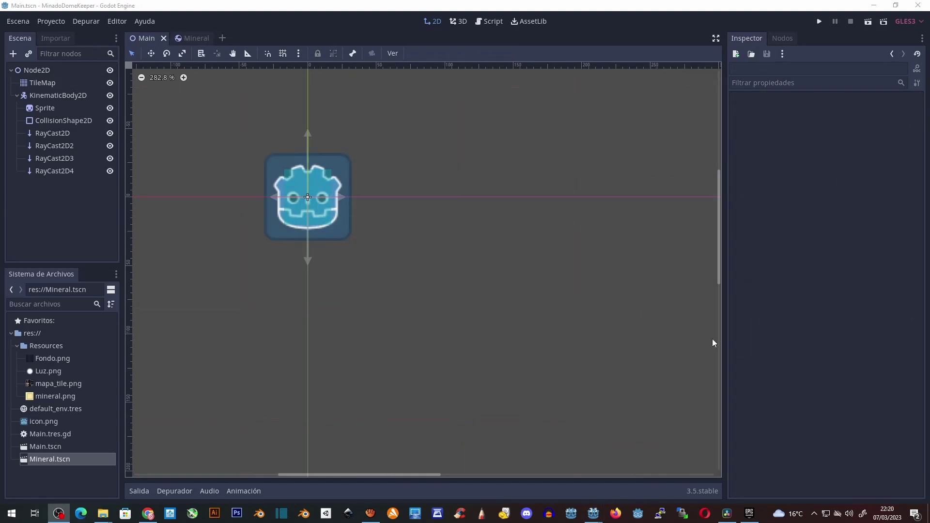
Add a Camera2D under KinematicBody2D, tick Current, and expand its Limit settings.
right_click(49, 96)
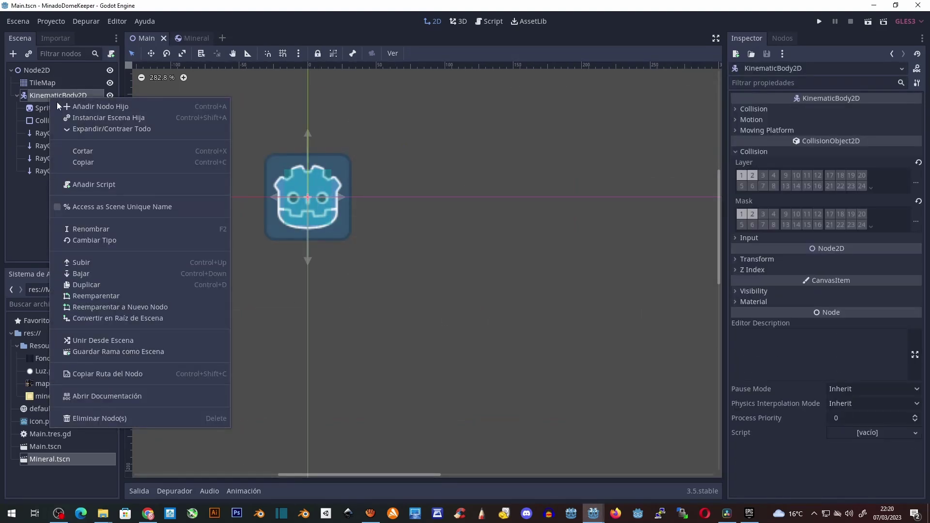
click(118, 108)
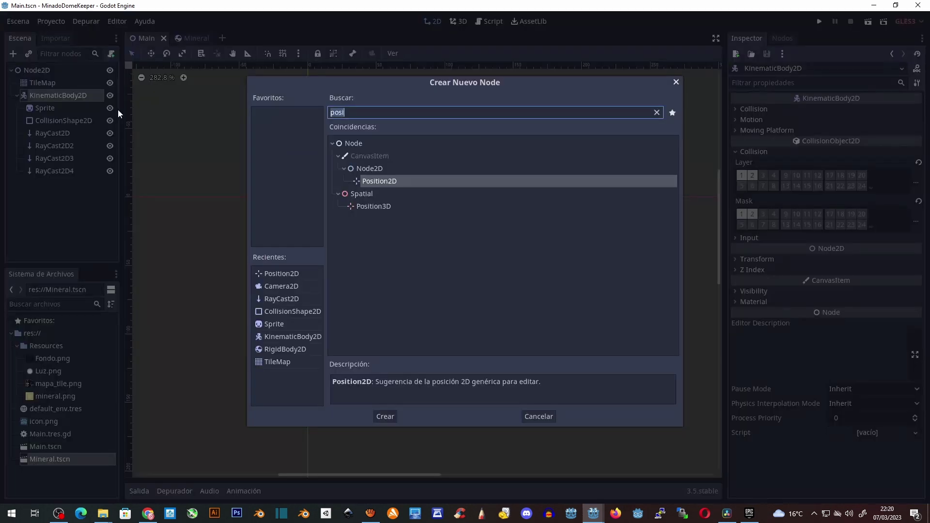
double_click(284, 287)
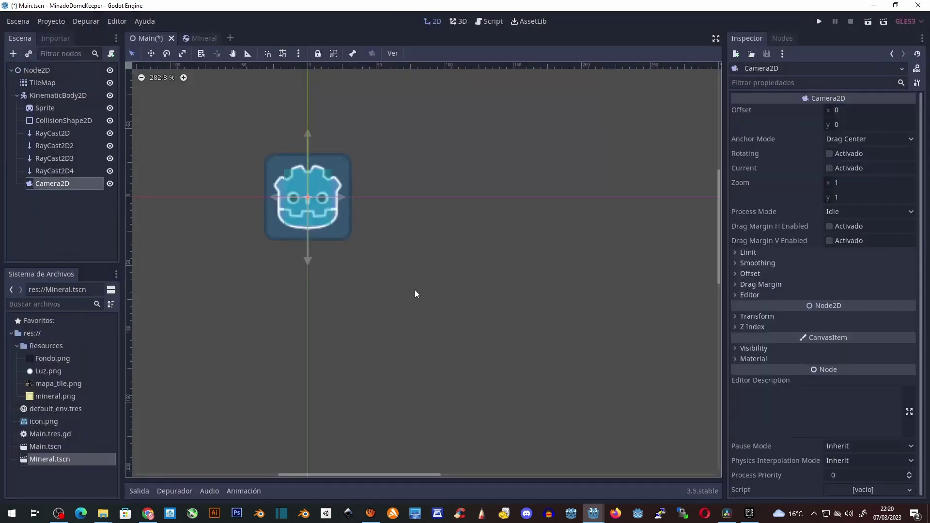
click(830, 169)
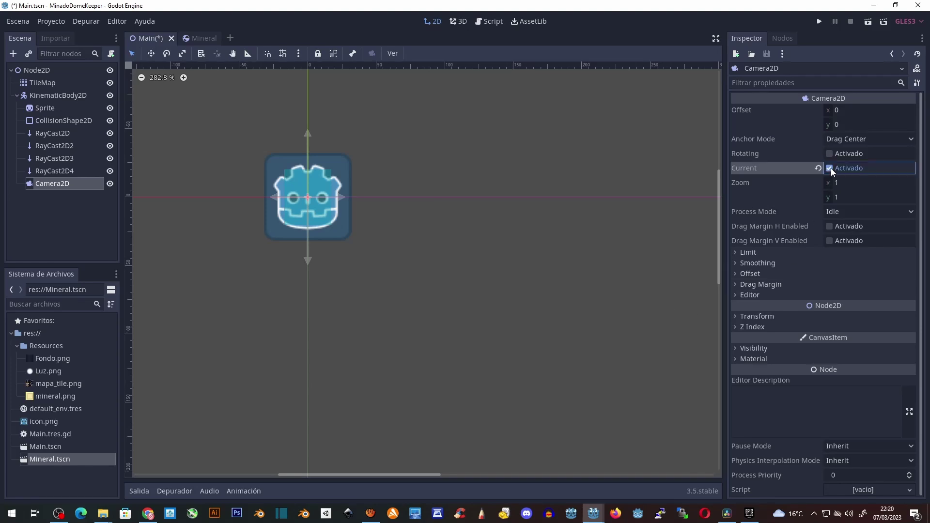
click(749, 253)
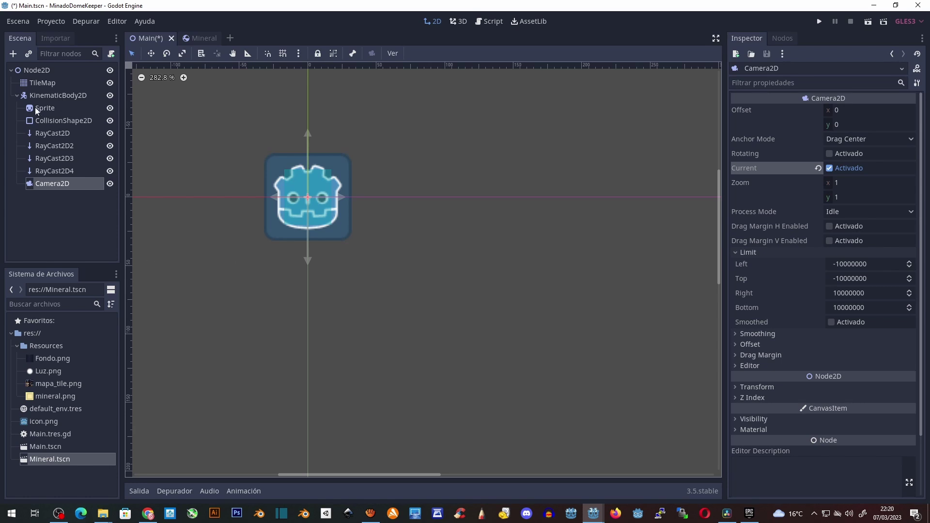
right_click(35, 73)
Add a Position2D marker, hide the player body, and place the marker at the map's left edge.
click(58, 83)
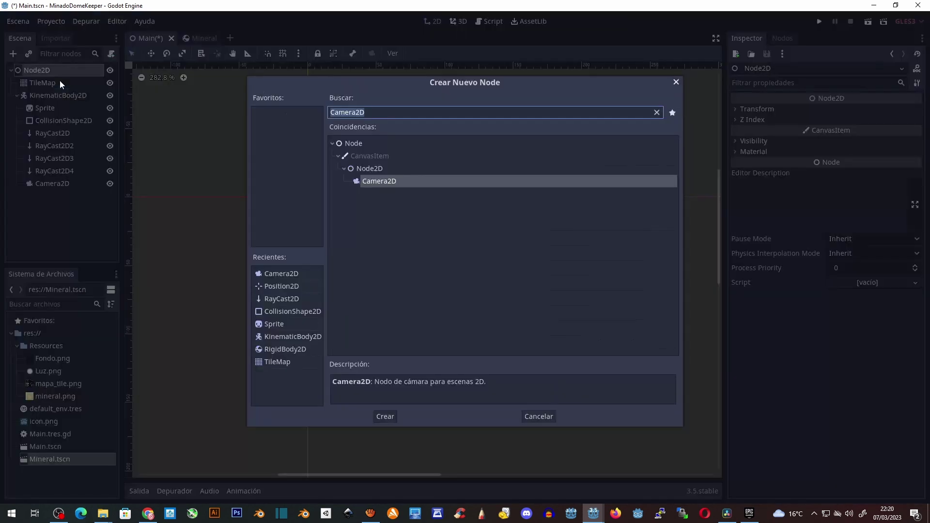
double_click(287, 286)
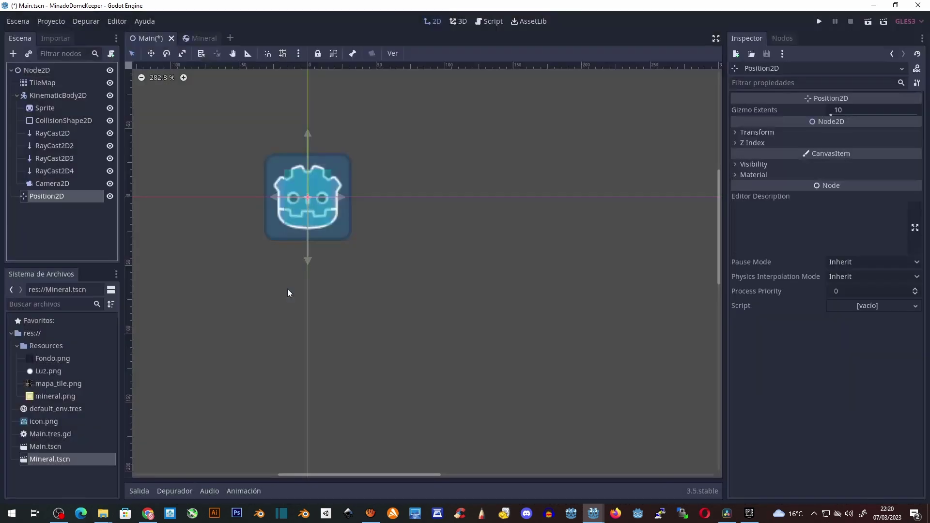
click(110, 96)
scroll(383, 298, down, 1)
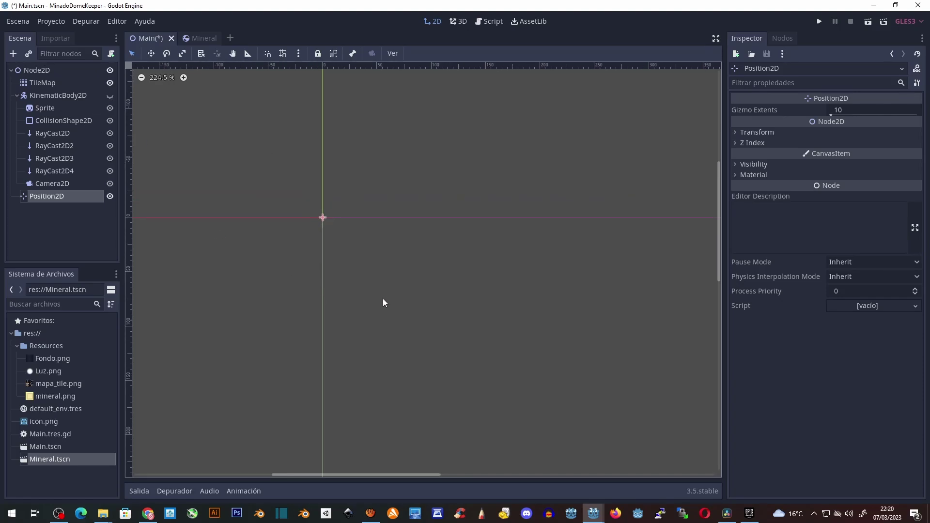
scroll(381, 313, down, 1)
scroll(373, 327, down, 1)
scroll(378, 330, down, 2)
scroll(388, 333, down, 2)
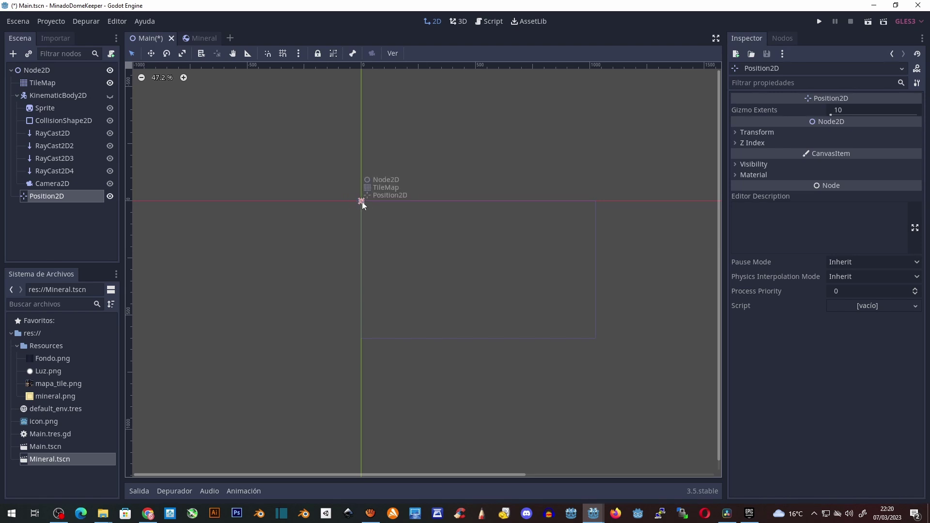
drag(361, 201, 332, 200)
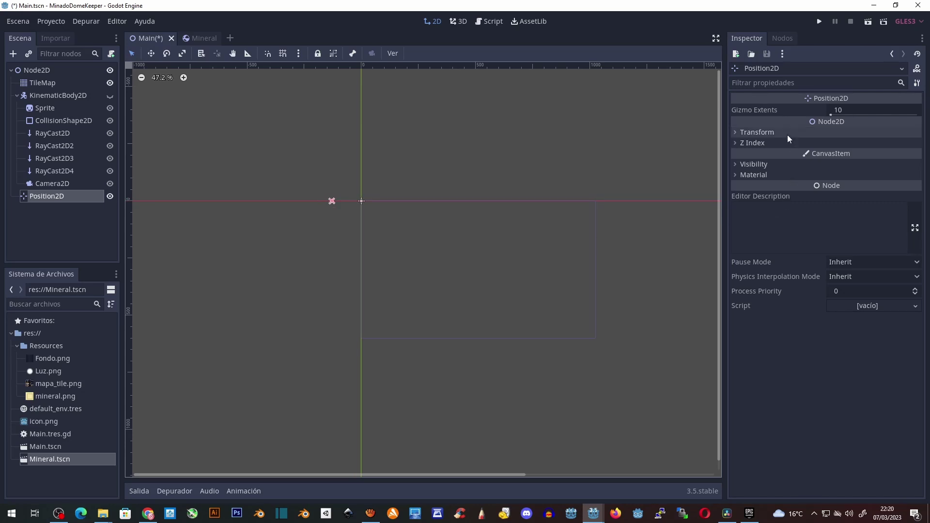
click(774, 134)
click(861, 143)
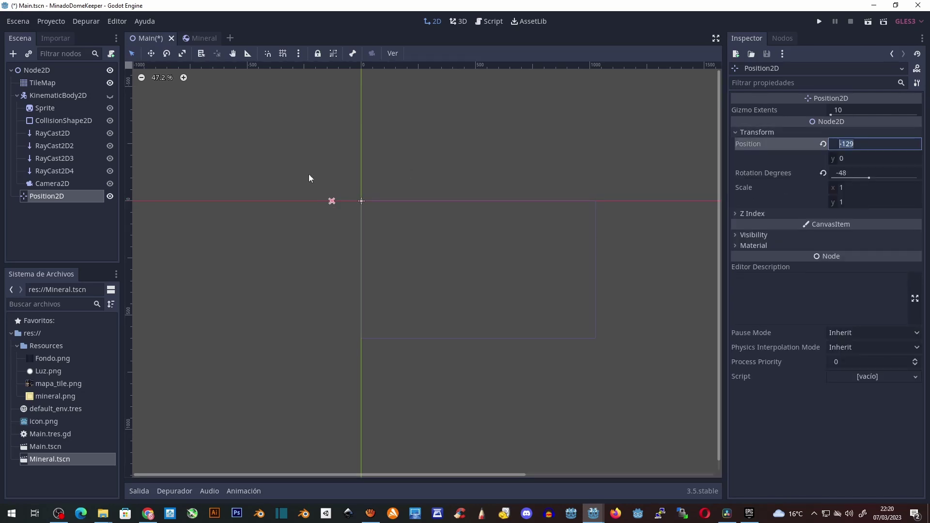
Set the Camera2D's Limit Left to -129.
click(51, 183)
click(871, 262)
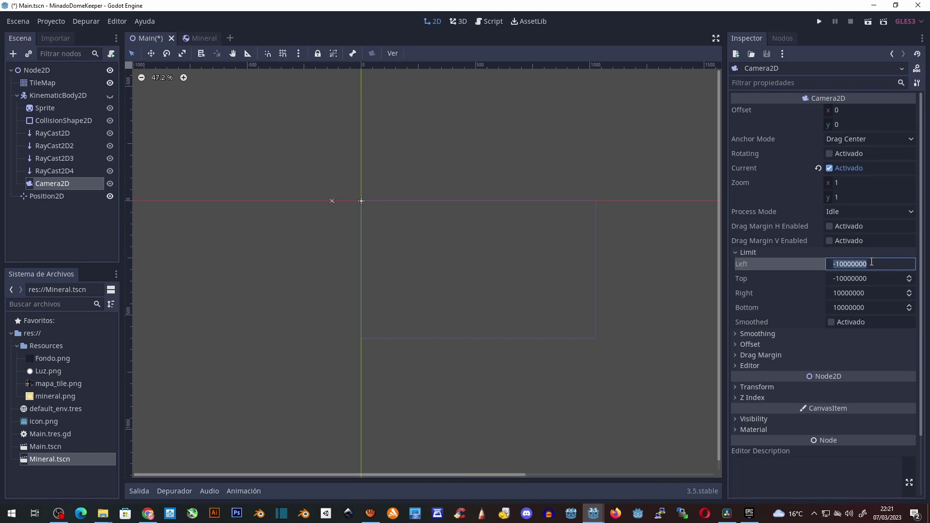
text(-129)
click(863, 293)
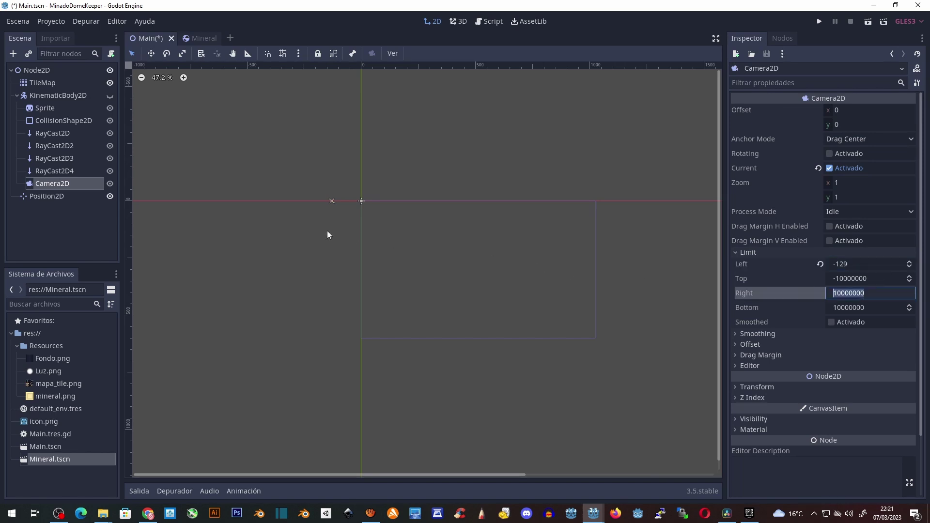
Move the marker to the map's right edge and set the camera's Limit Right to 1193.
click(42, 197)
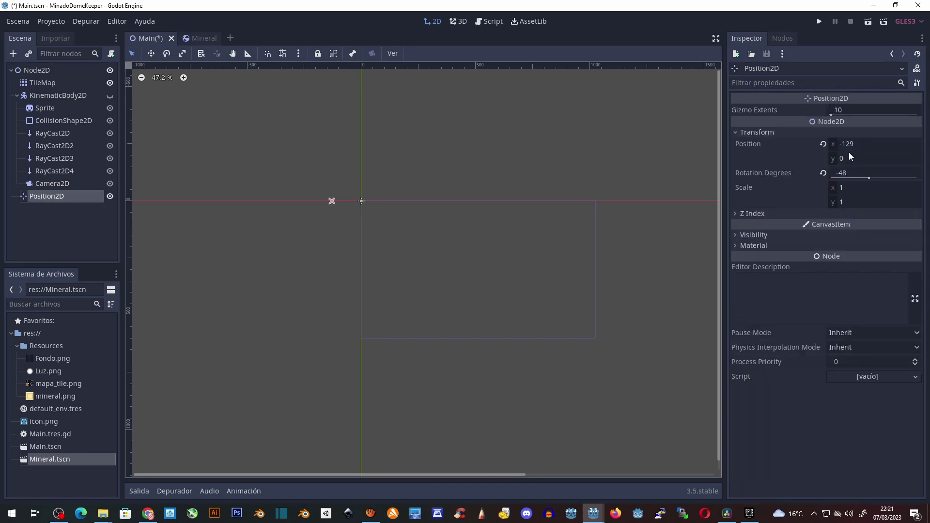
mouse_move(332, 201)
mouse_down()
mouse_move(479, 211)
mouse_move(635, 201)
mouse_up()
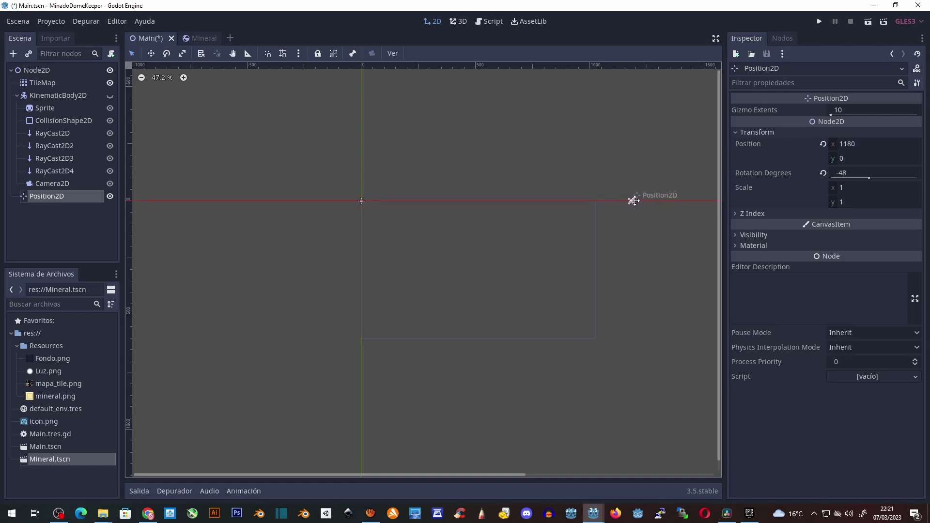
click(870, 144)
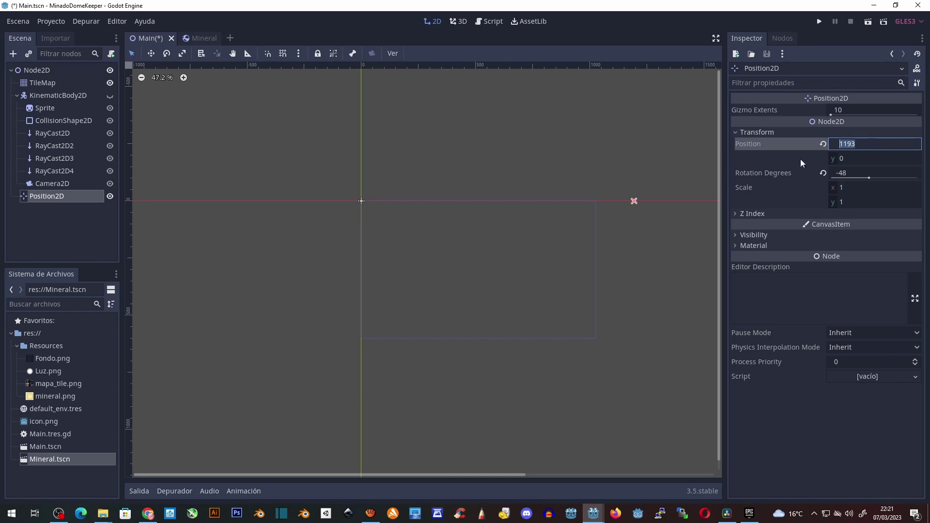
click(57, 183)
click(871, 293)
text(1193)
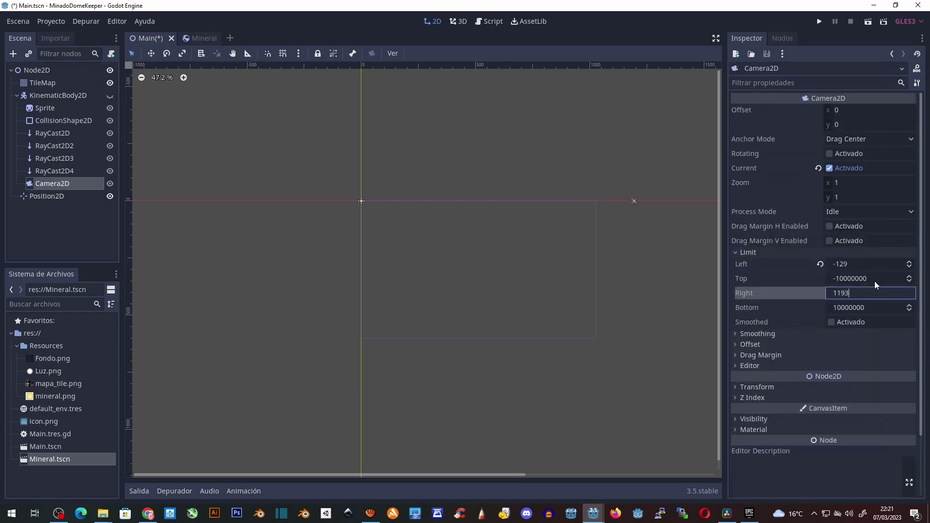
click(876, 278)
Turn on camera smoothing and Draw Limits, then unhide and select the KinematicBody2D.
click(765, 335)
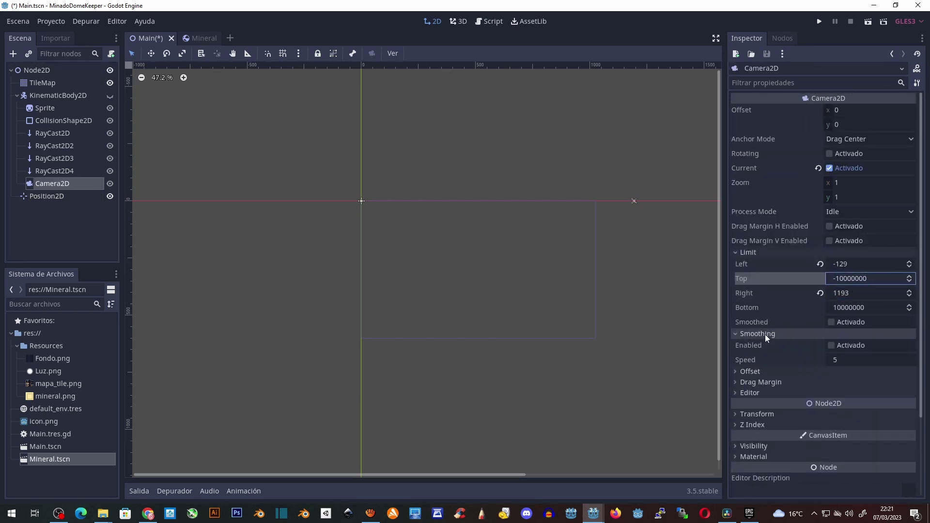
click(832, 345)
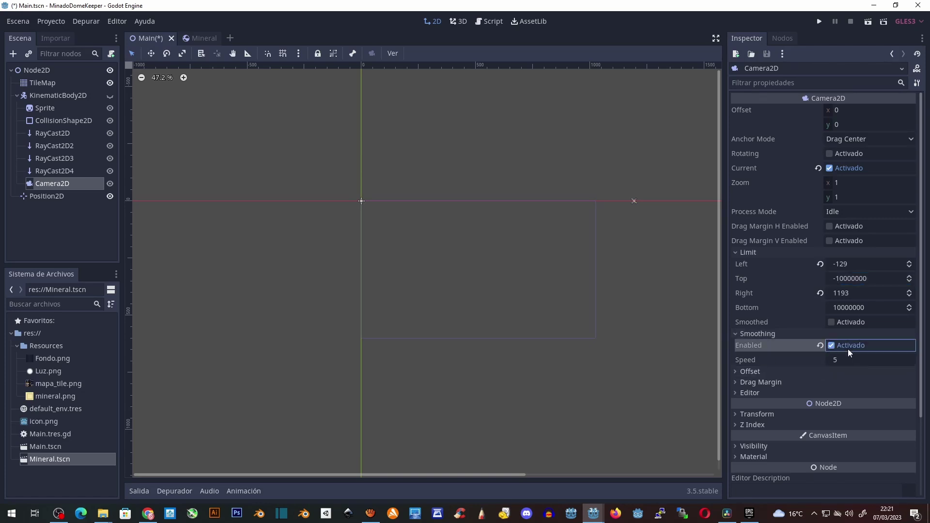
click(753, 395)
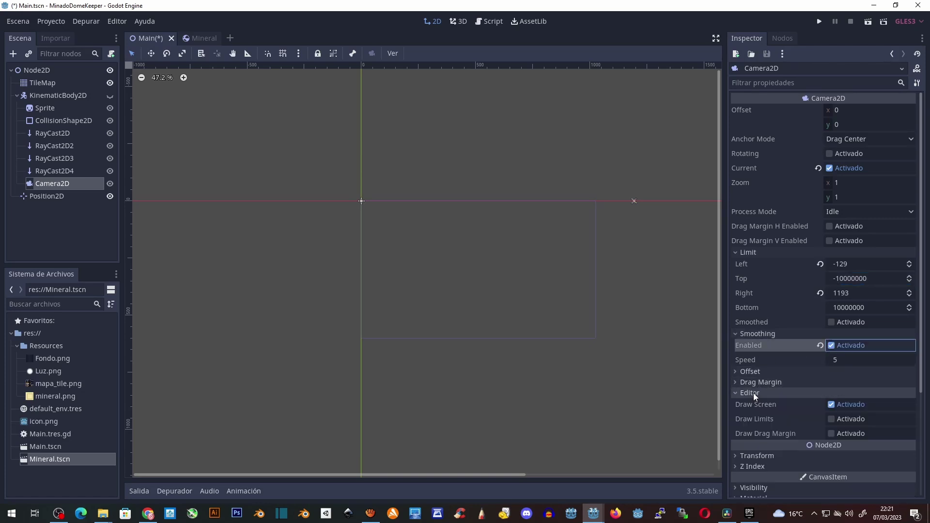
click(831, 420)
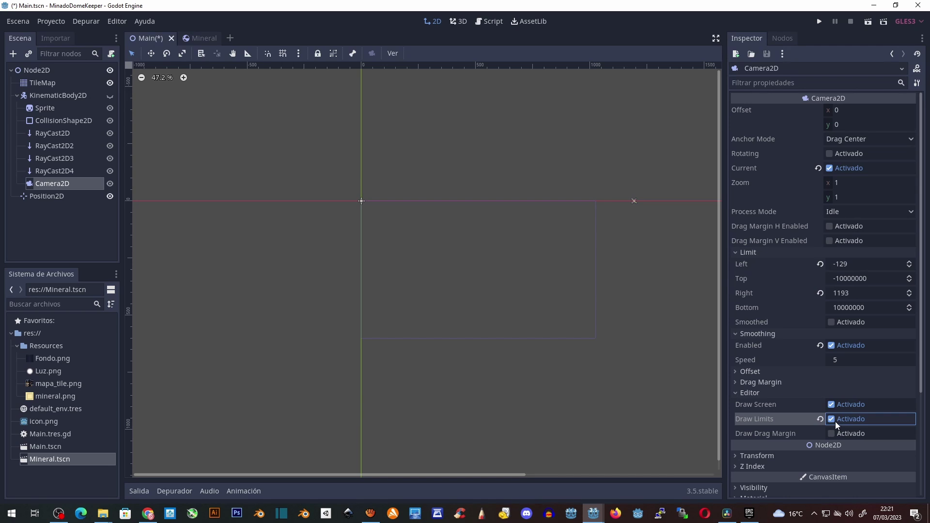
click(110, 96)
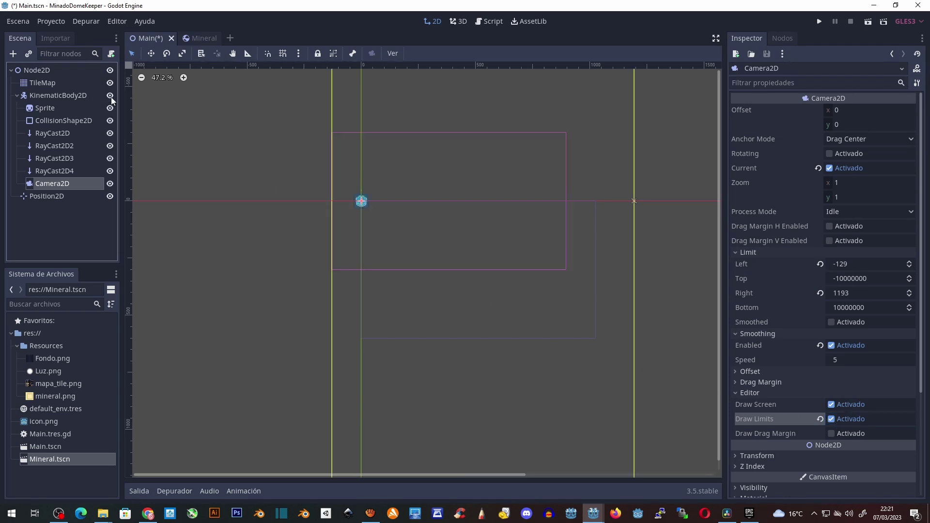
click(48, 98)
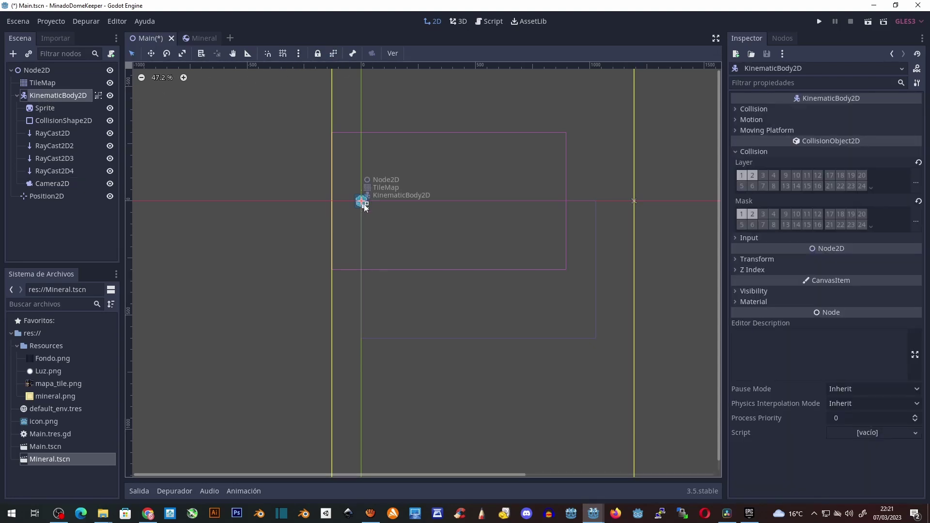
Move the player body right into the camera area and attach a new script named player.gd.
drag(367, 205, 514, 228)
mouse_move(500, 234)
mouse_down()
mouse_move(533, 237)
mouse_move(477, 234)
mouse_up()
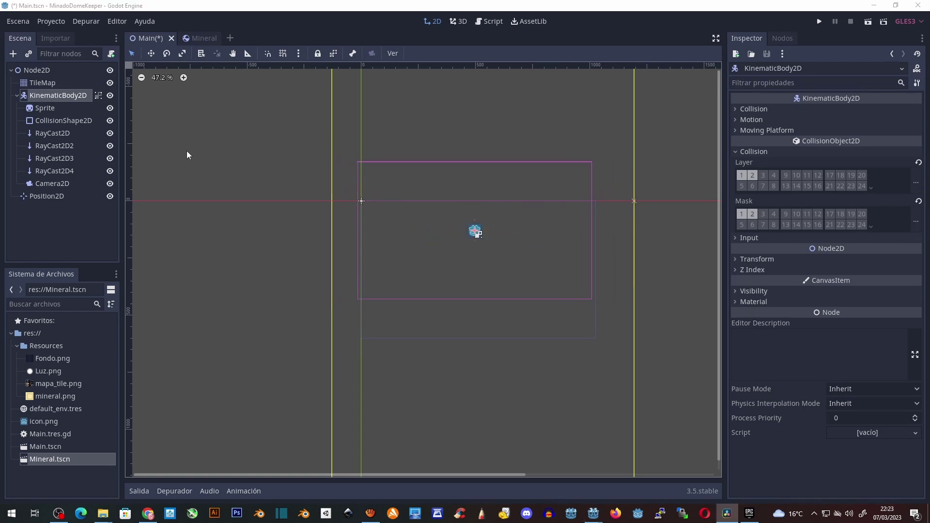
right_click(73, 97)
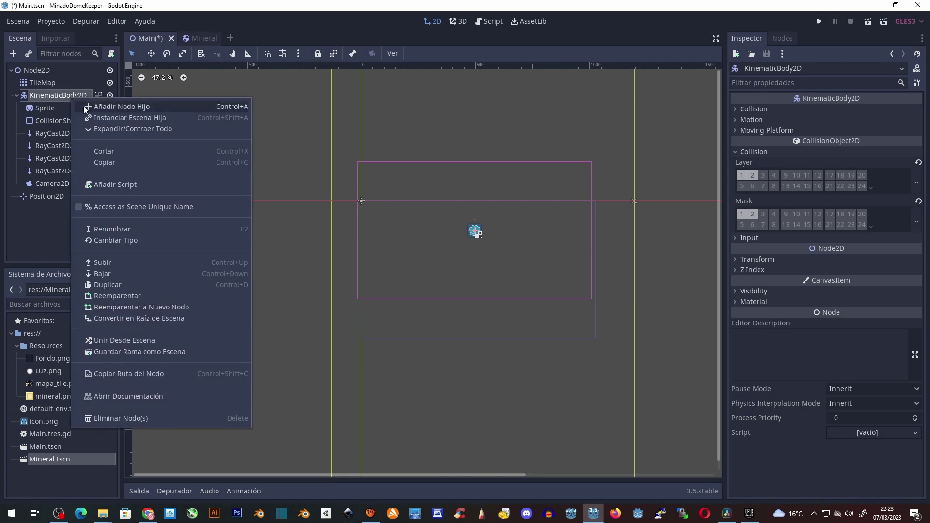
click(112, 55)
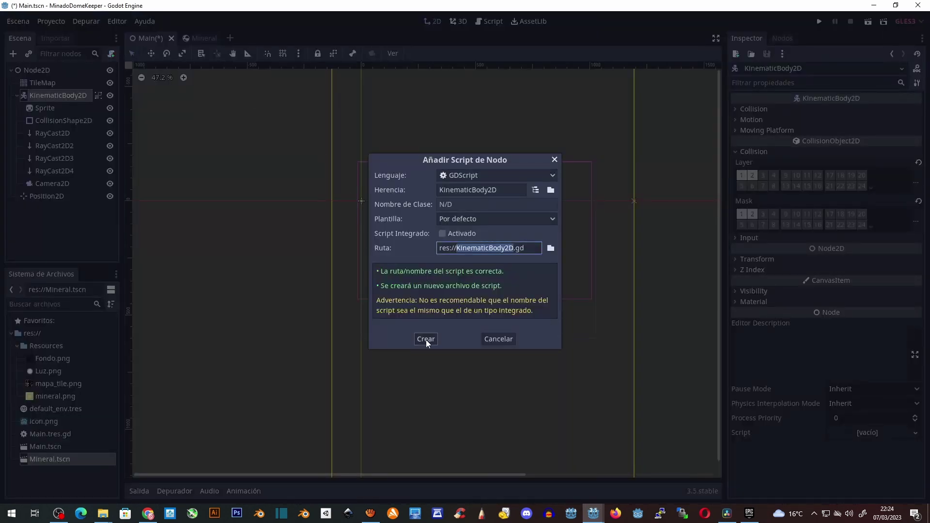
key(BackSpace)
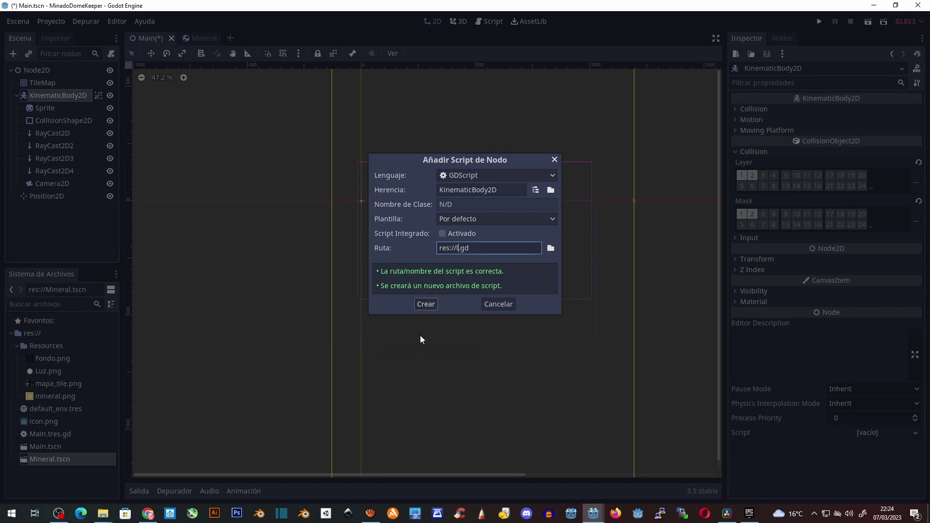
text(player)
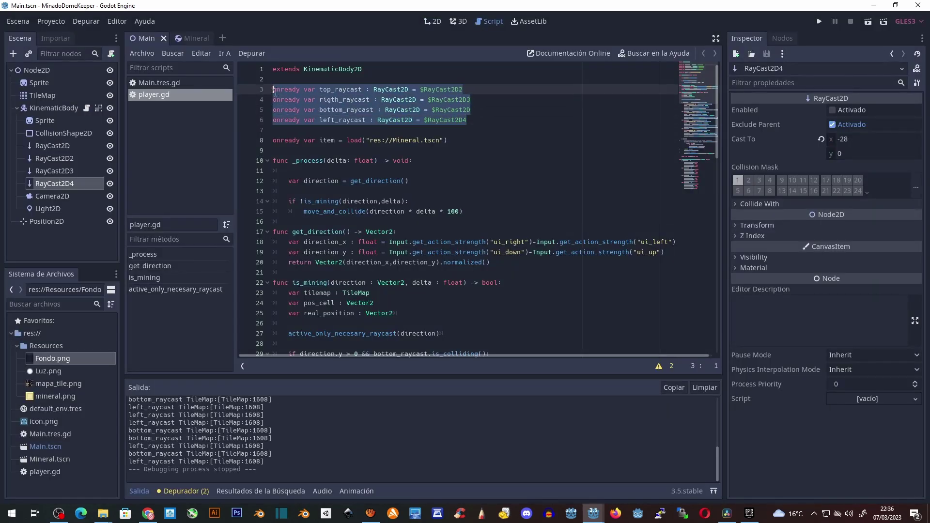
drag(456, 141, 269, 140)
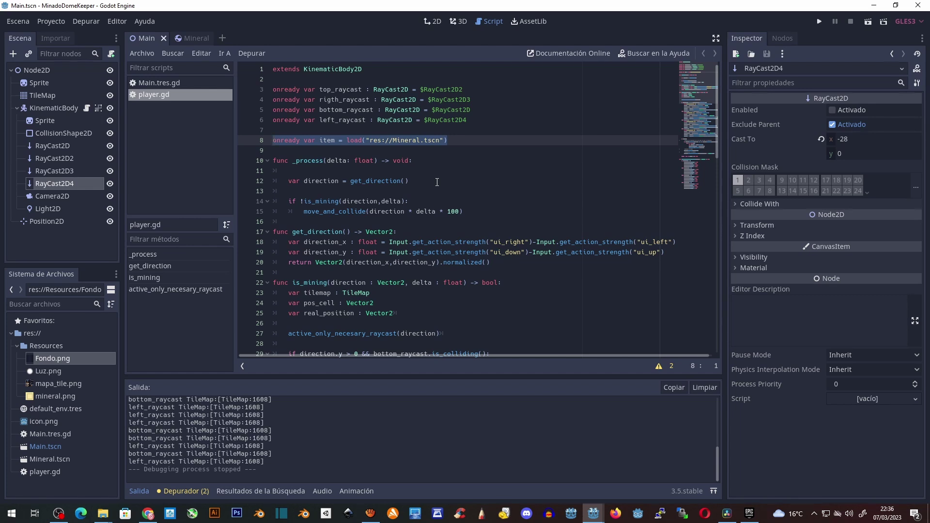
drag(434, 183, 288, 181)
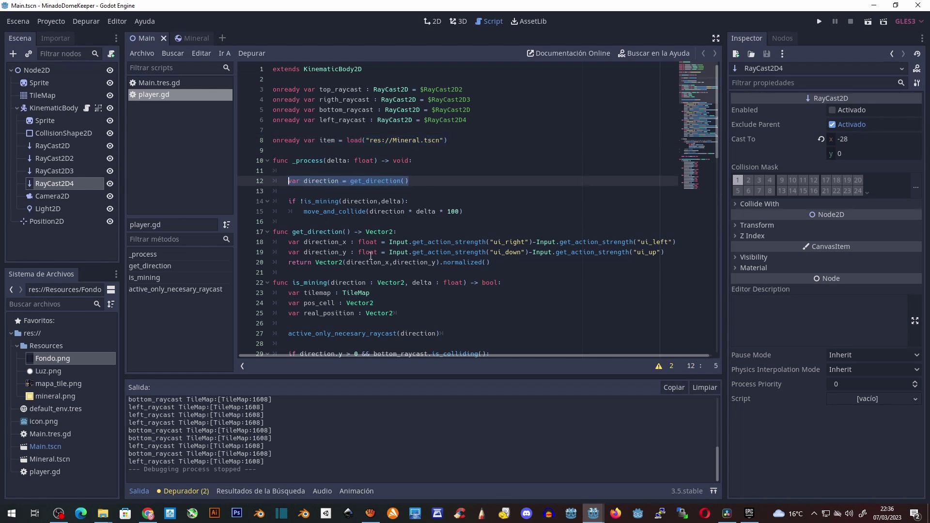
double_click(433, 241)
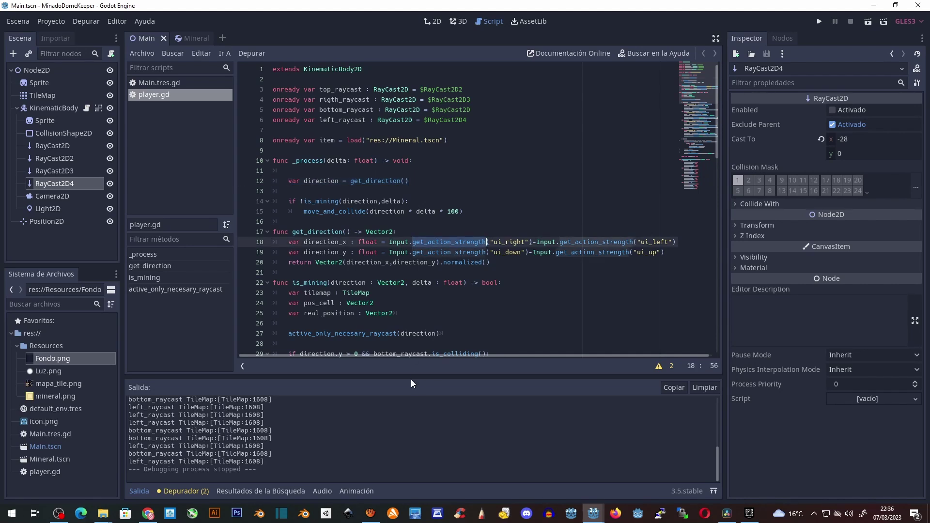
mouse_move(389, 242)
mouse_down()
mouse_move(529, 252)
mouse_move(680, 241)
mouse_up()
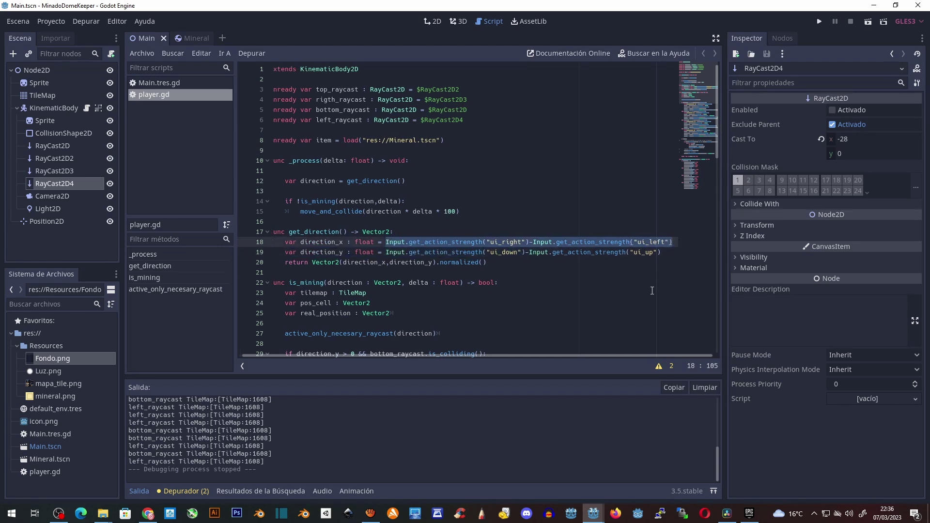
drag(666, 252, 386, 252)
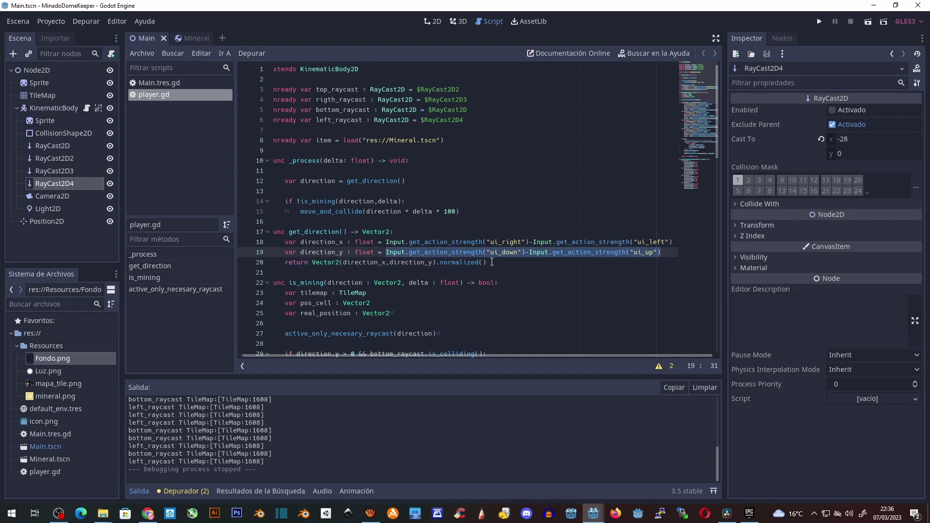
drag(492, 262, 285, 262)
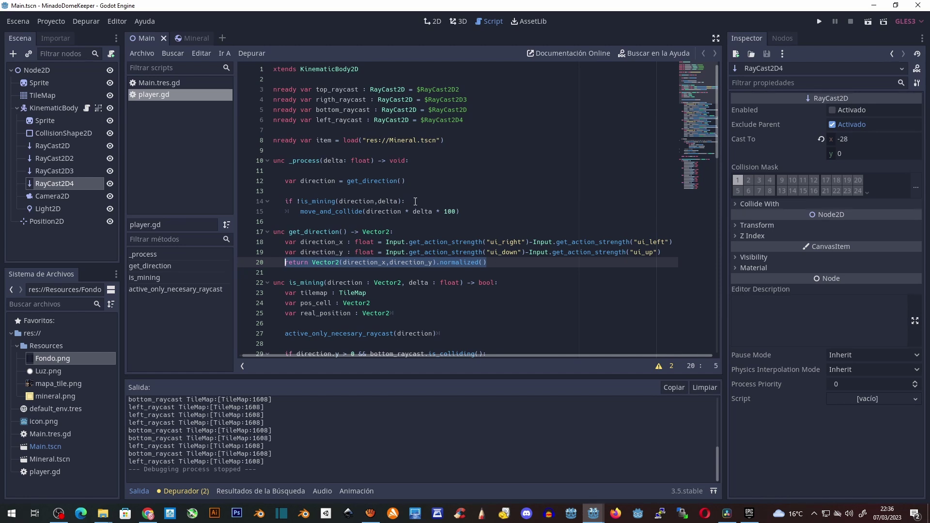
drag(415, 201, 284, 202)
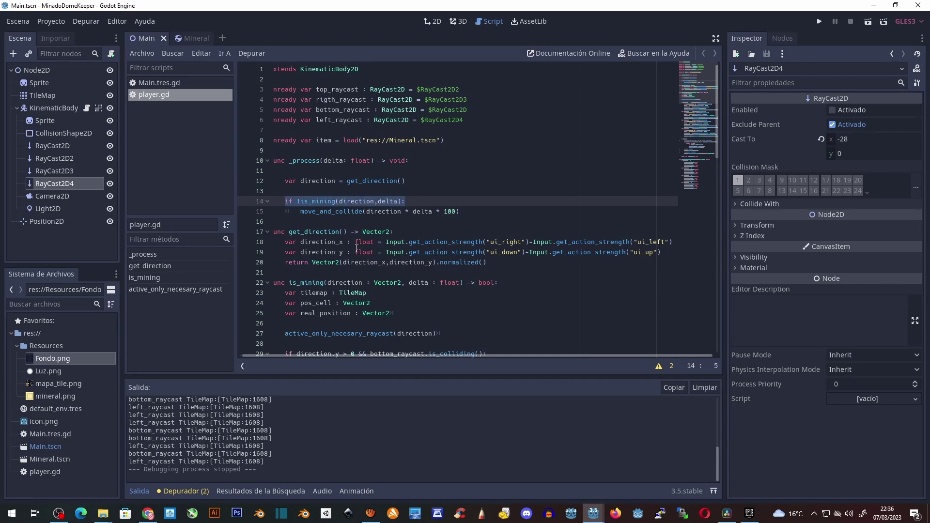
scroll(357, 248, down, 1)
scroll(357, 249, down, 2)
scroll(357, 249, down, 1)
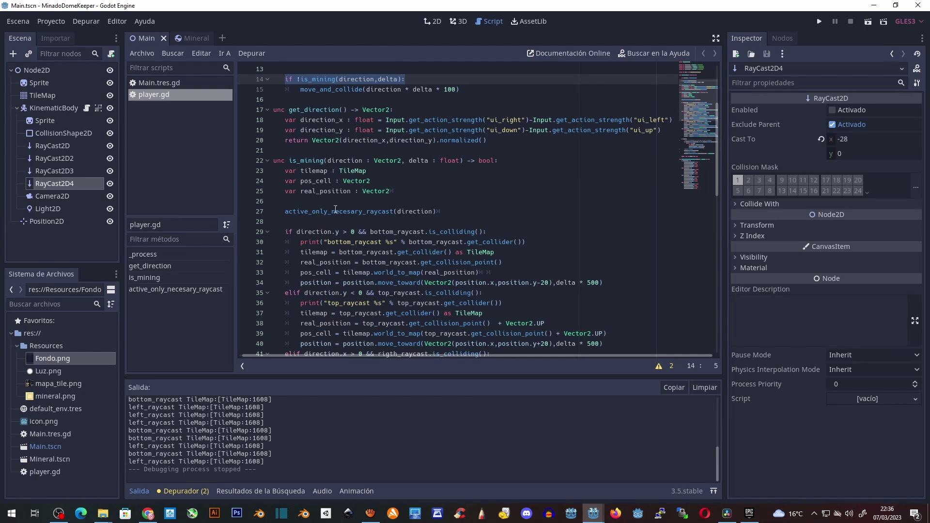
double_click(317, 163)
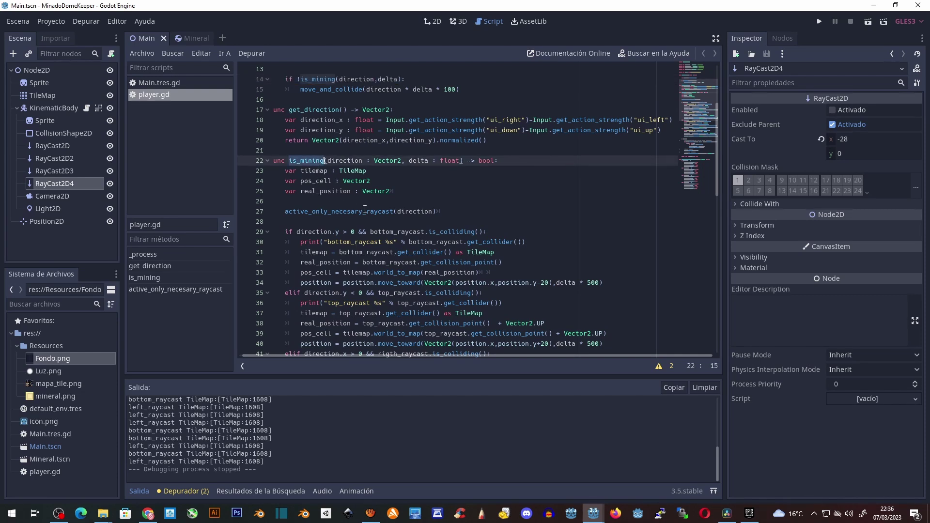
drag(285, 171, 374, 172)
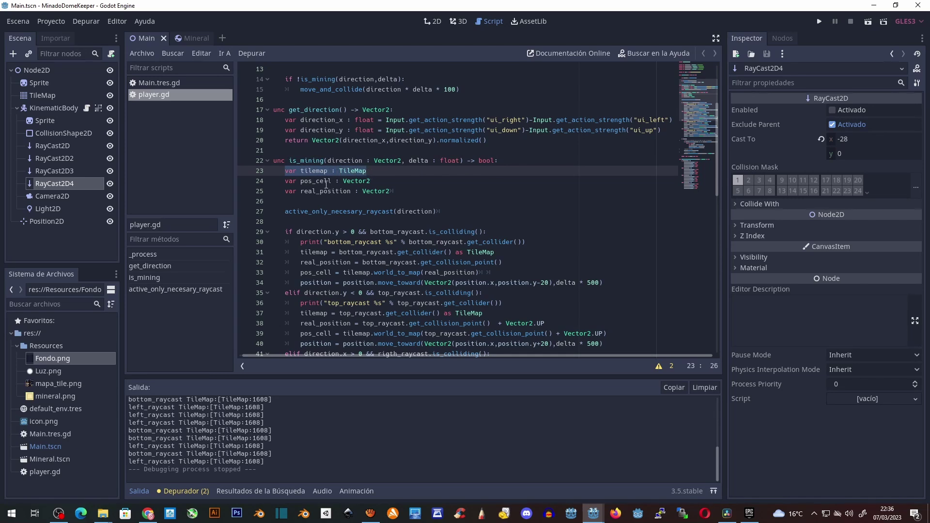
drag(288, 183, 381, 185)
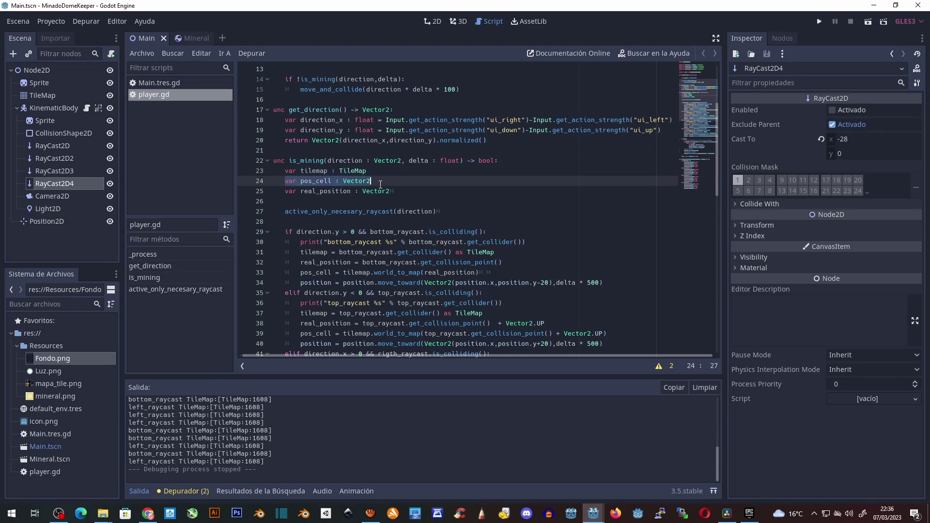
drag(288, 192, 394, 193)
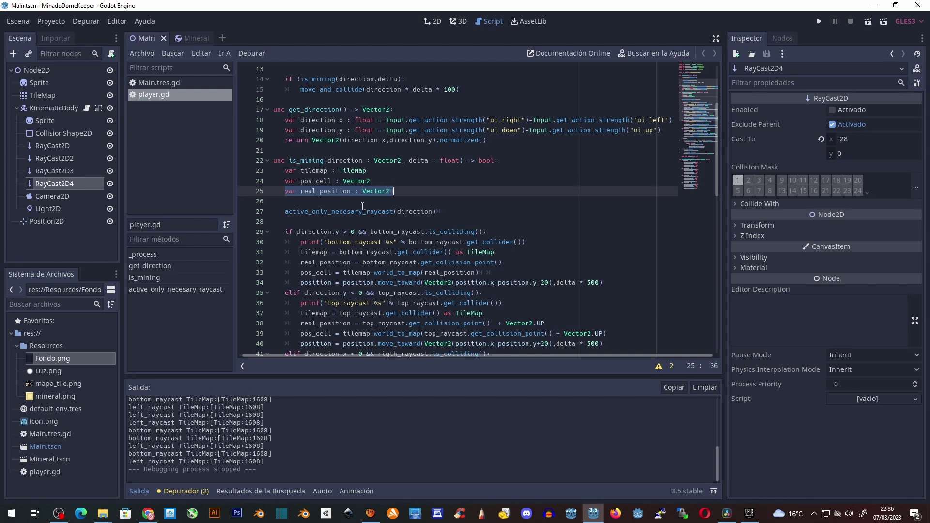
scroll(360, 210, down, 1)
scroll(360, 210, down, 1)
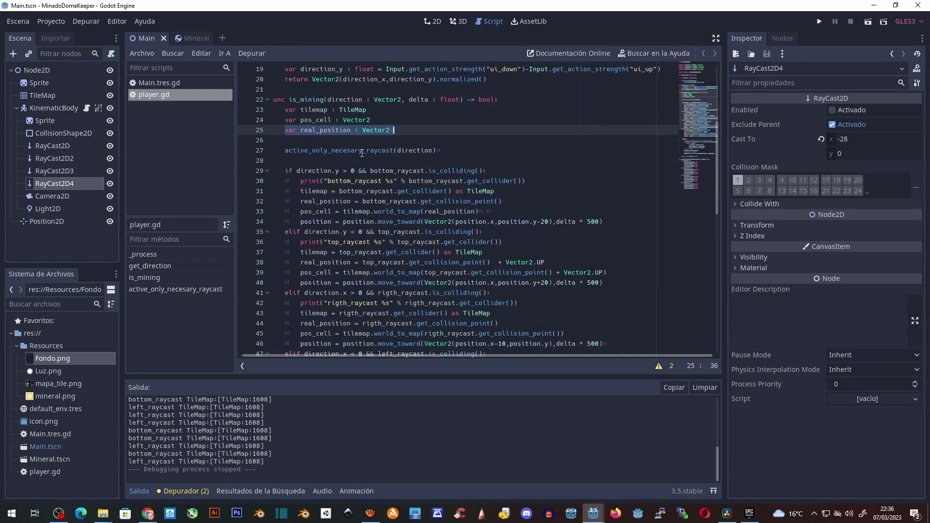
double_click(364, 150)
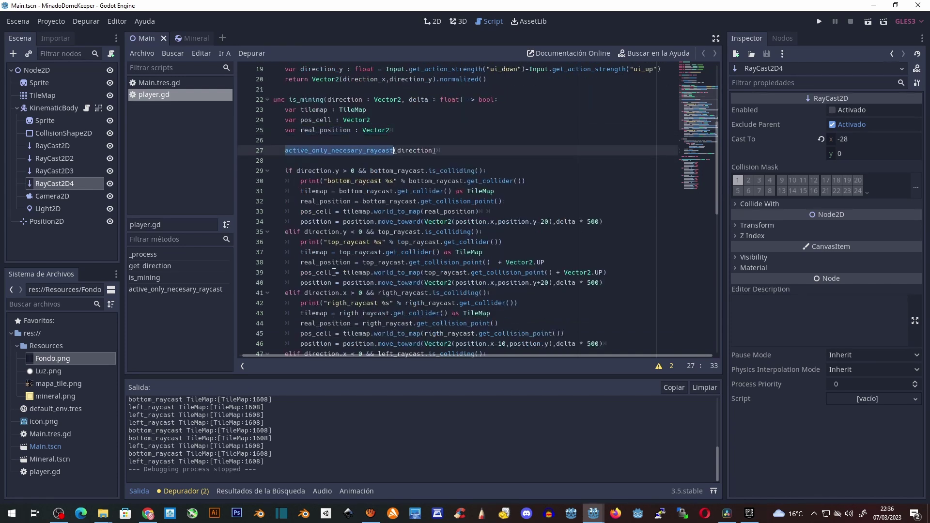
double_click(424, 151)
click(453, 160)
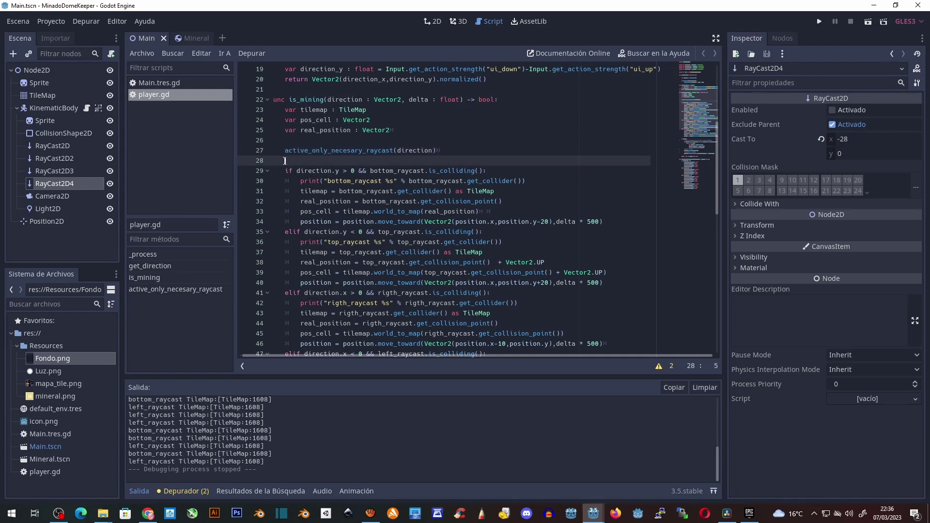
scroll(315, 320, down, 3)
scroll(315, 320, down, 5)
scroll(315, 321, down, 5)
scroll(297, 141, down, 2)
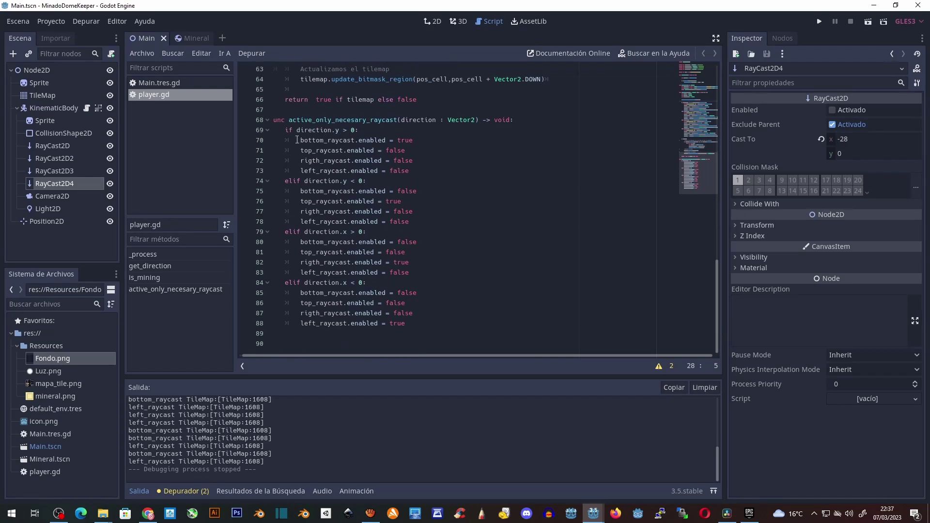
drag(285, 130, 411, 324)
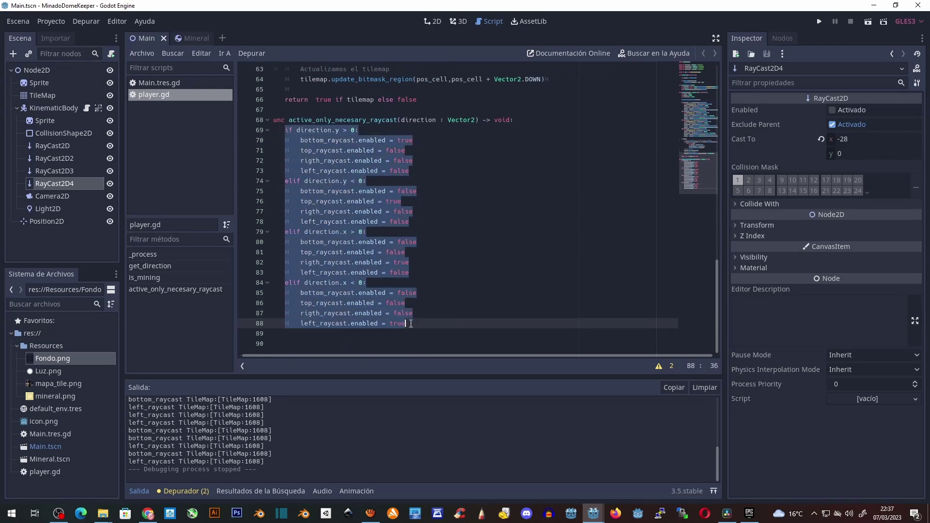
click(460, 263)
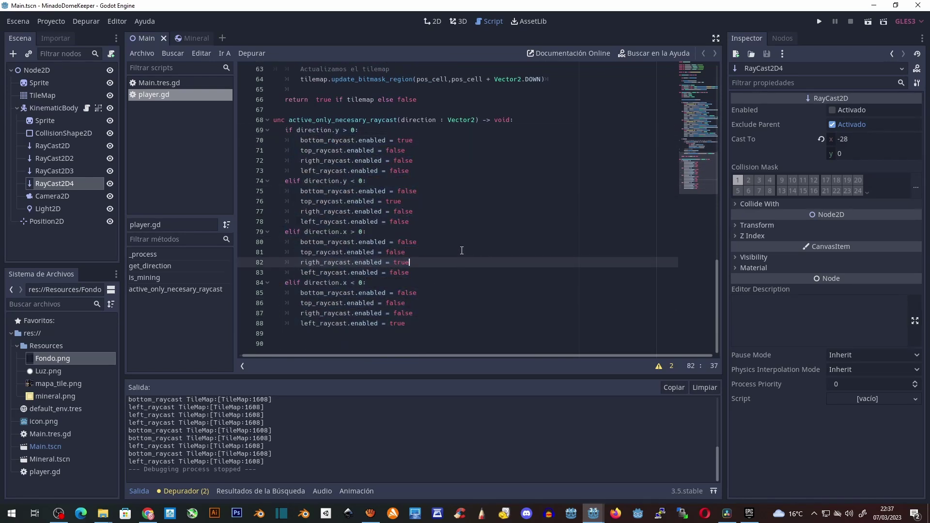
scroll(416, 223, up, 5)
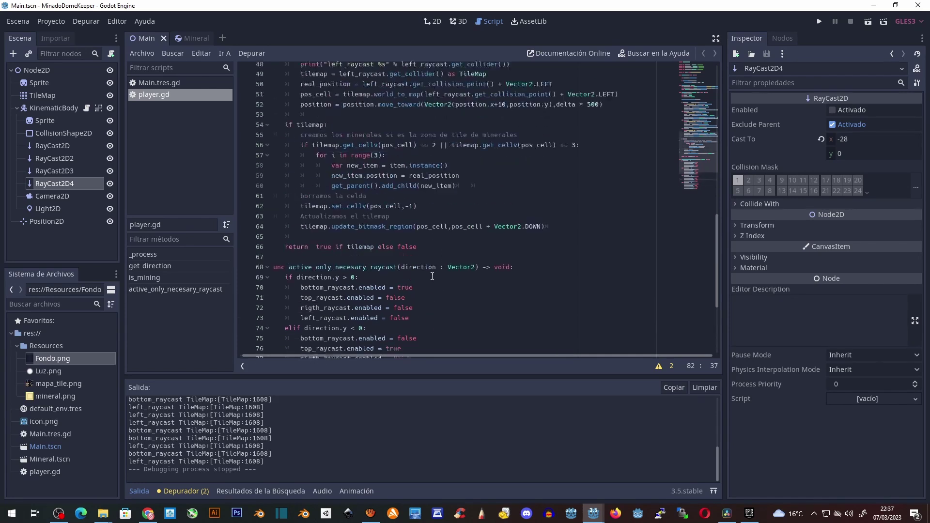
scroll(421, 242, up, 5)
scroll(428, 271, up, 6)
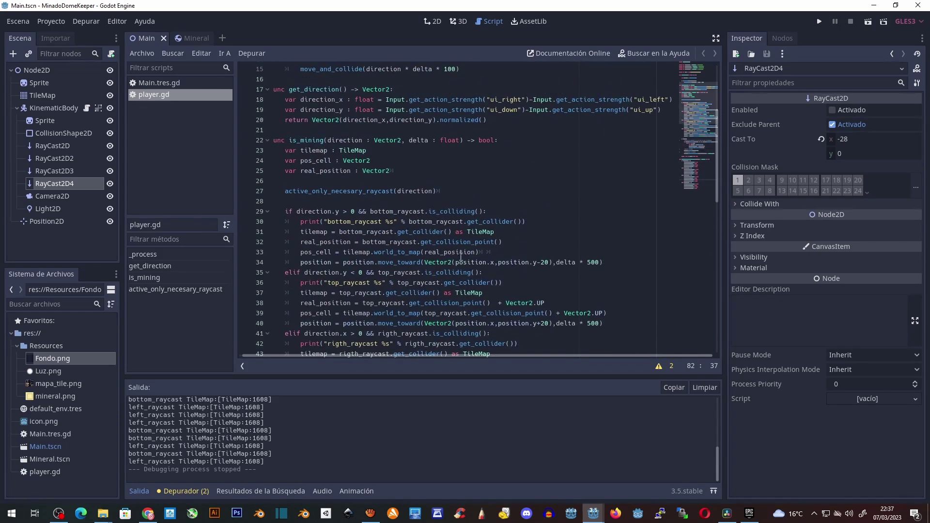
click(309, 212)
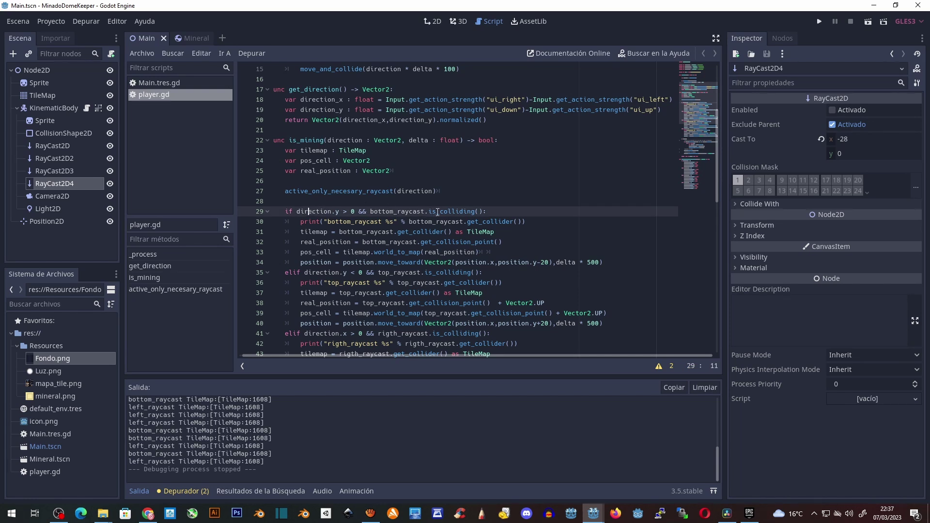
double_click(479, 222)
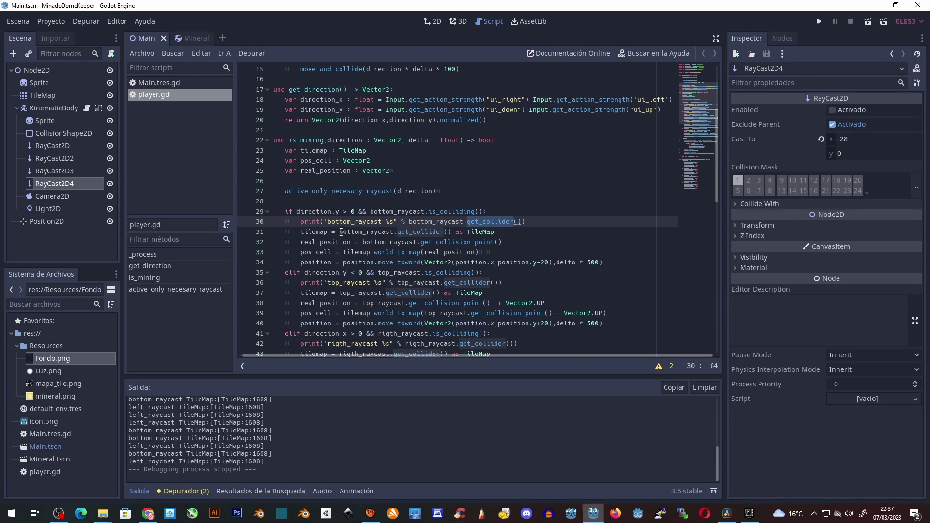
drag(300, 232, 497, 233)
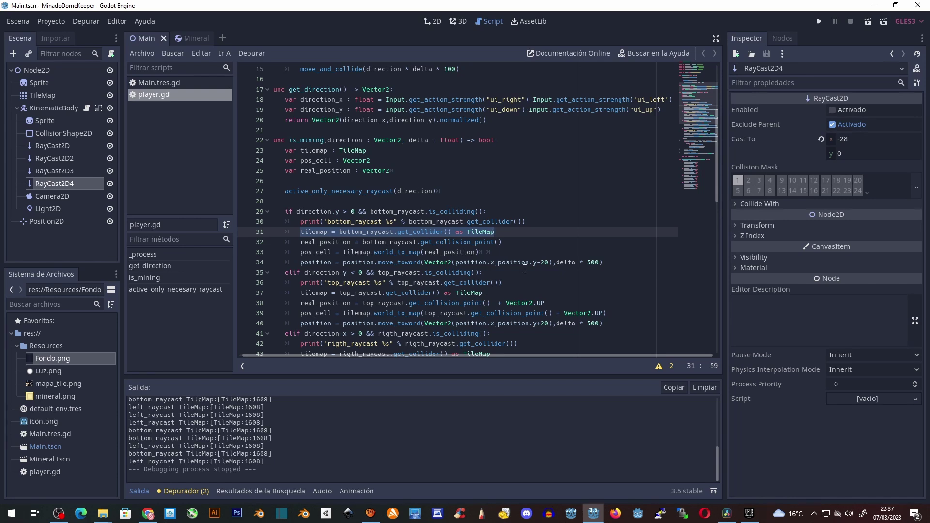
scroll(525, 268, down, 1)
scroll(523, 271, down, 2)
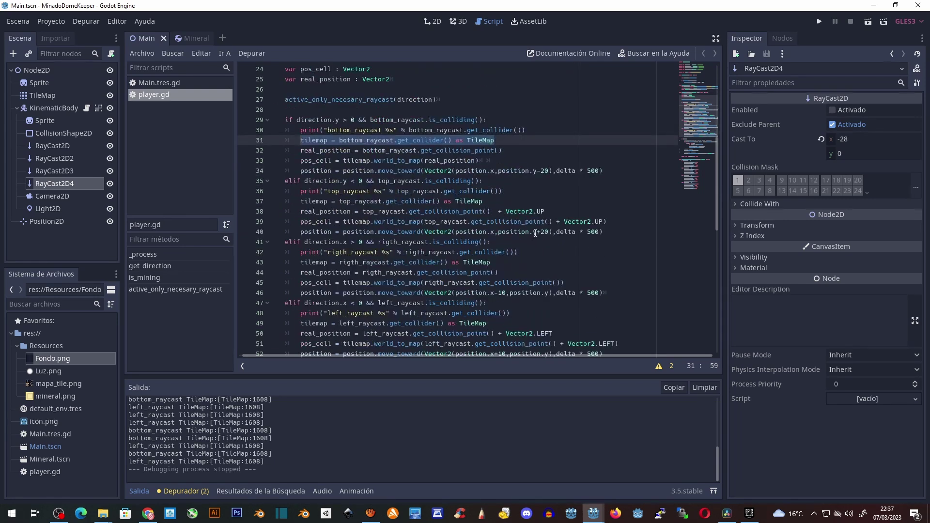
drag(300, 151, 503, 151)
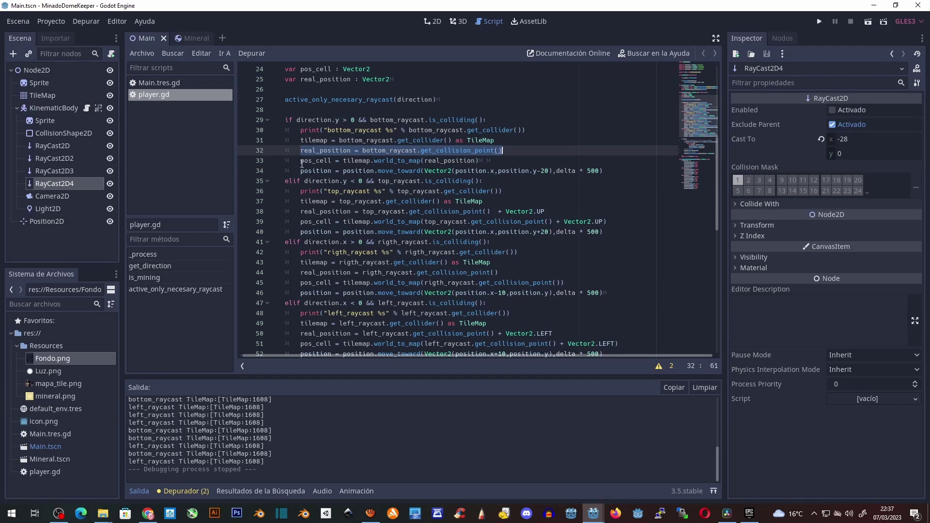
drag(300, 161, 493, 161)
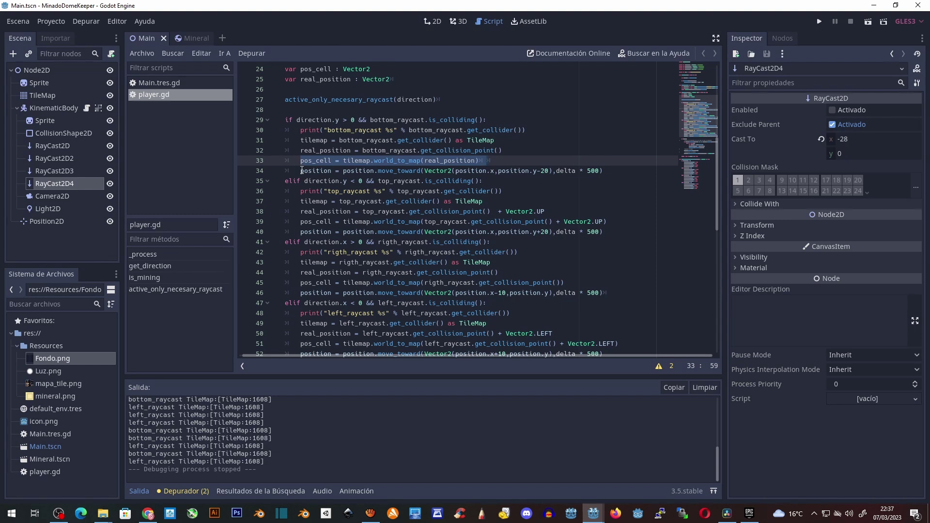
drag(301, 170, 603, 171)
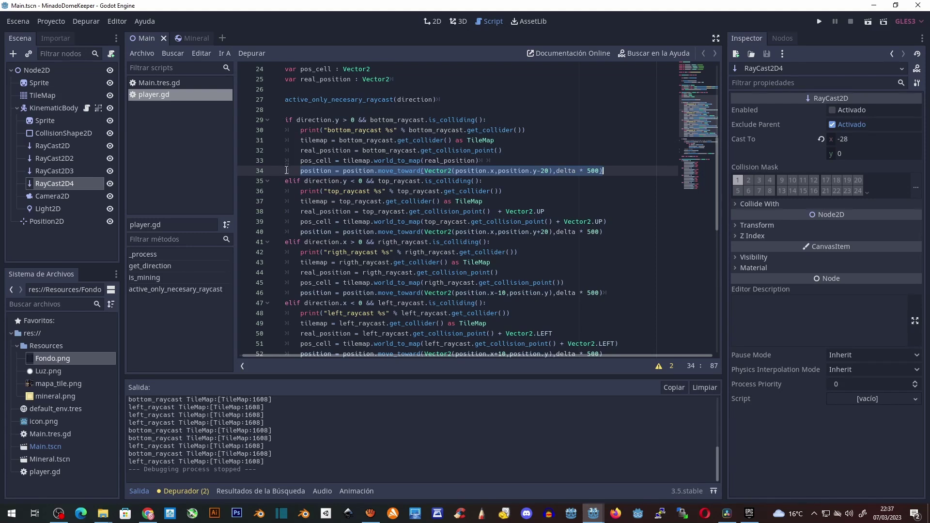
mouse_move(285, 181)
mouse_down()
mouse_move(495, 357)
mouse_move(558, 247)
mouse_up()
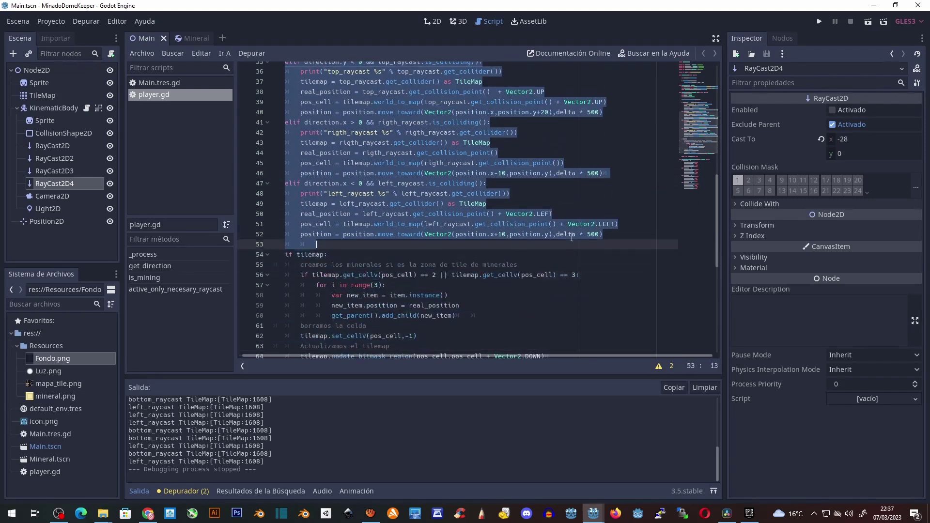
drag(333, 256, 285, 256)
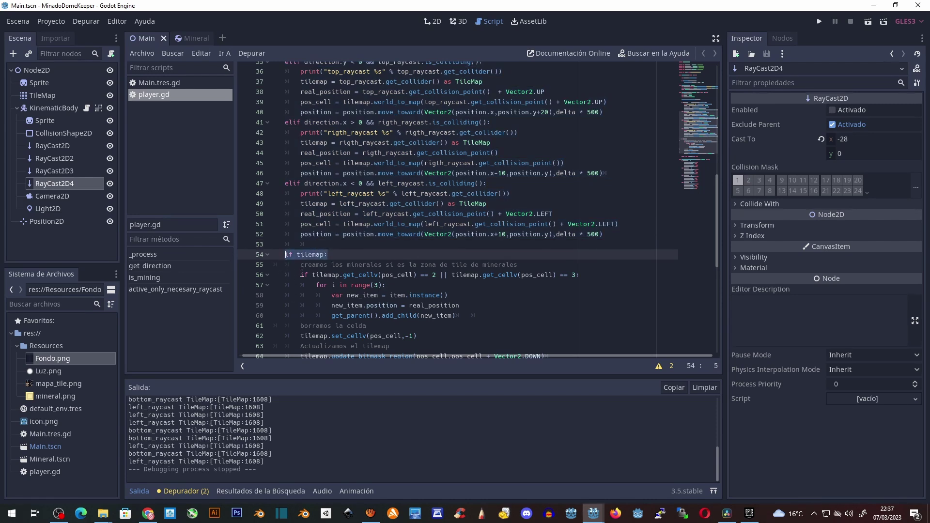
drag(302, 275, 590, 273)
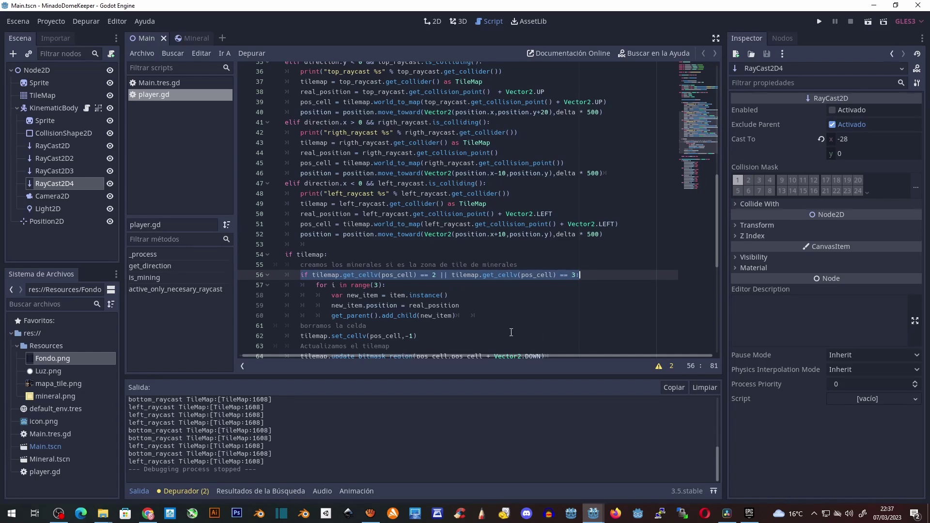
drag(316, 285, 396, 286)
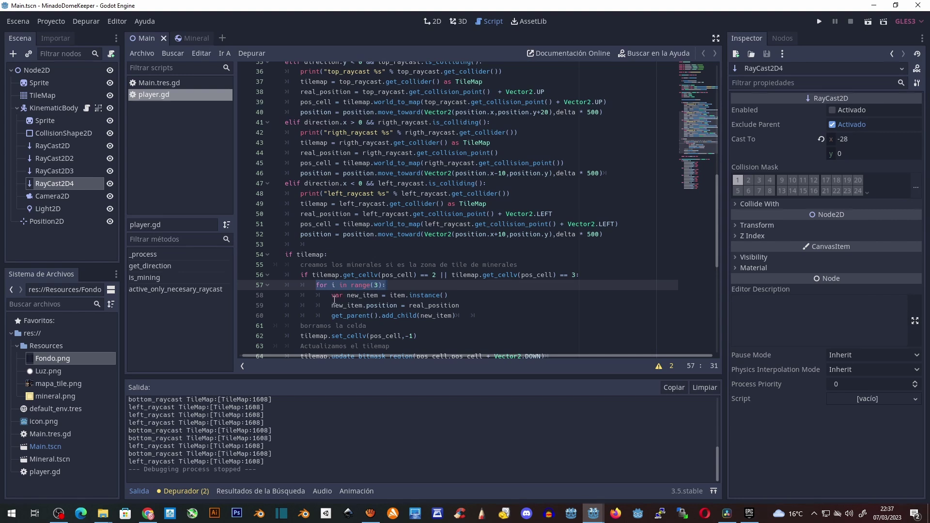
mouse_move(333, 295)
mouse_down()
mouse_move(454, 296)
mouse_move(331, 306)
mouse_move(472, 316)
mouse_up()
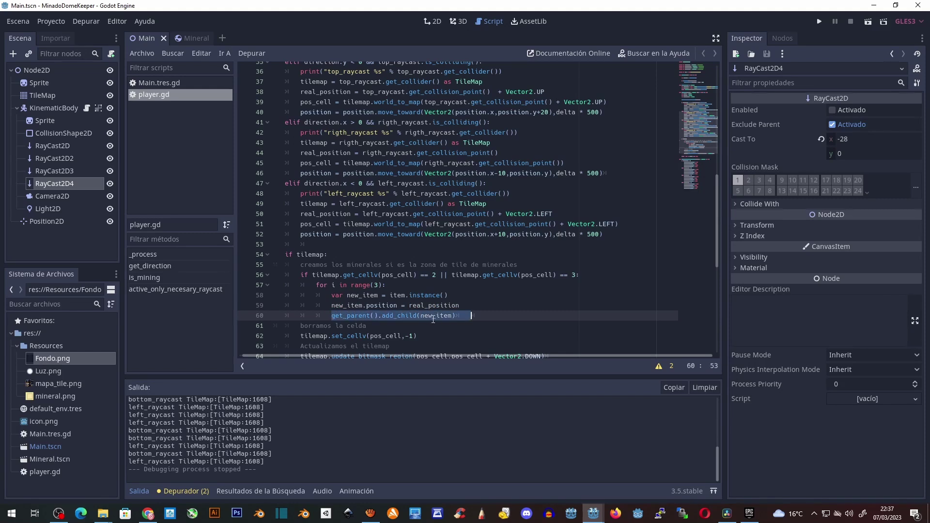
scroll(433, 320, down, 2)
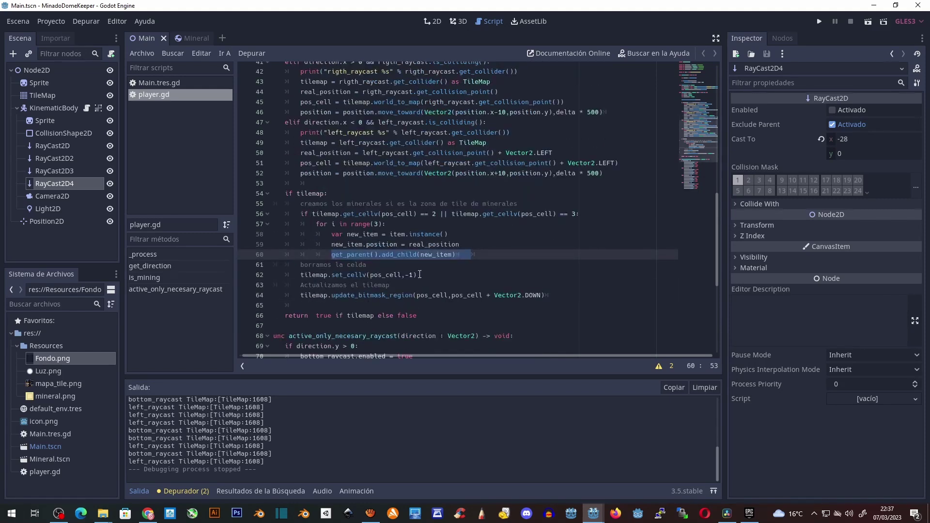
mouse_move(419, 274)
mouse_down()
mouse_move(300, 275)
mouse_move(563, 296)
mouse_up()
scroll(422, 304, down, 1)
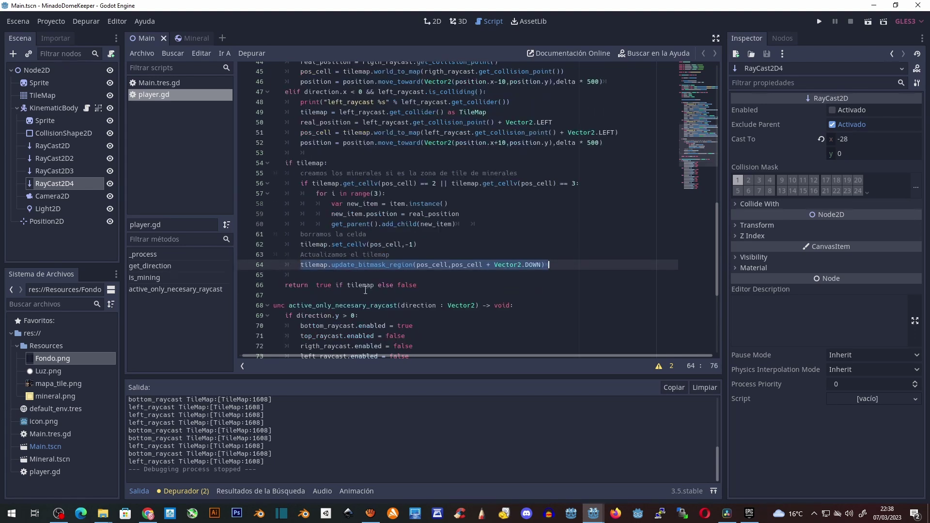
double_click(323, 285)
double_click(358, 285)
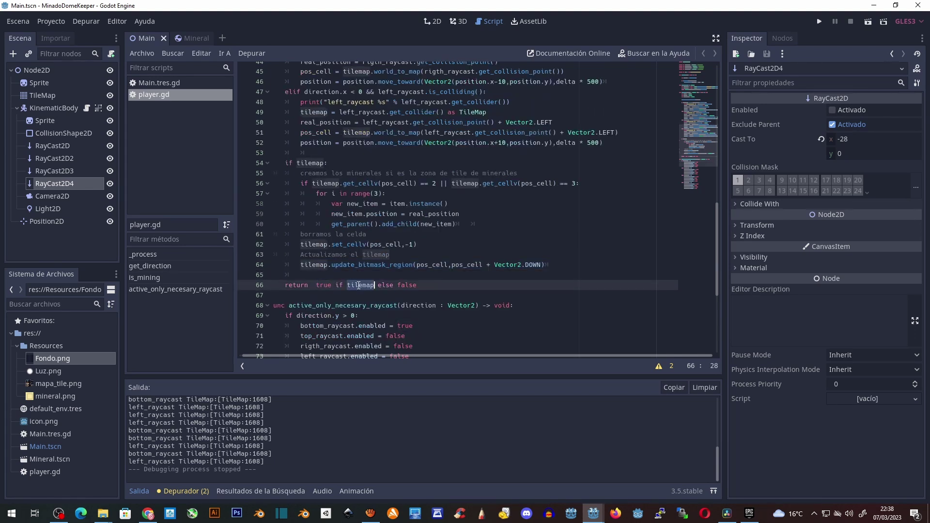
click(416, 286)
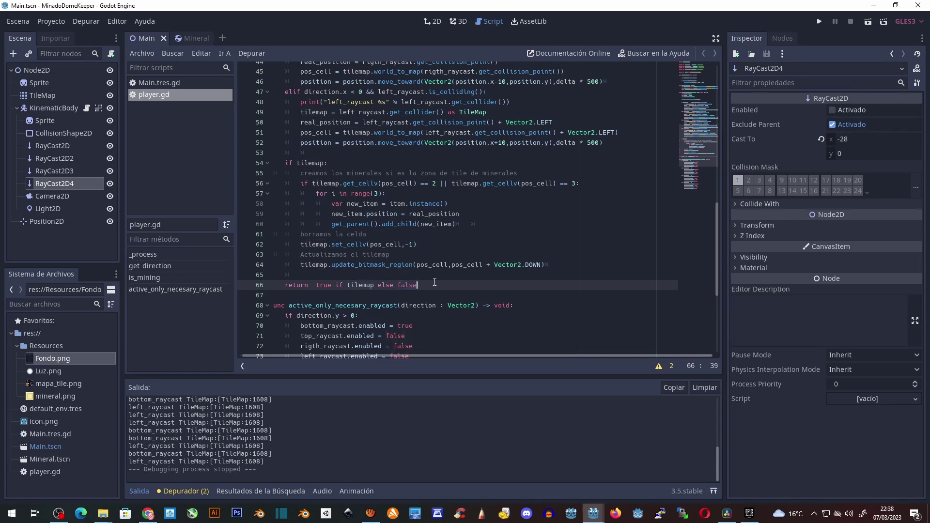
scroll(428, 294, up, 5)
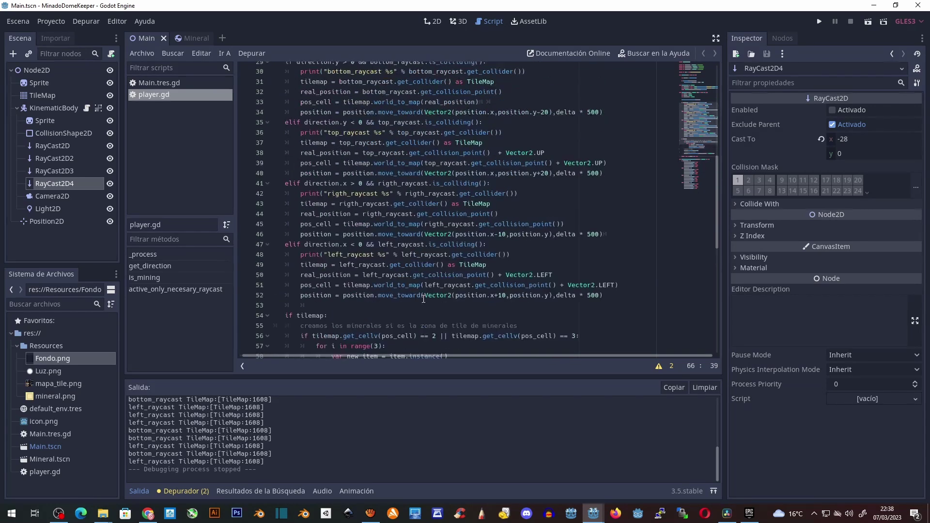
scroll(421, 301, up, 5)
scroll(421, 300, up, 5)
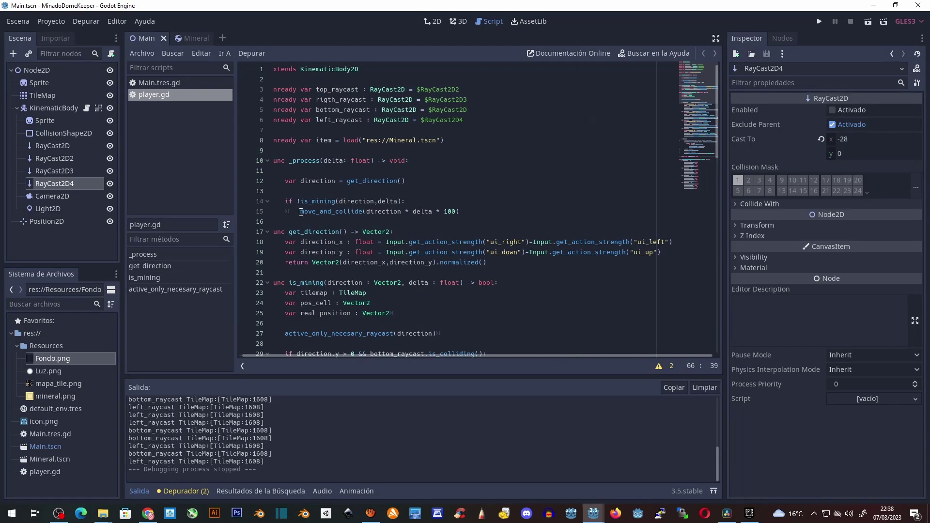
drag(300, 211, 475, 210)
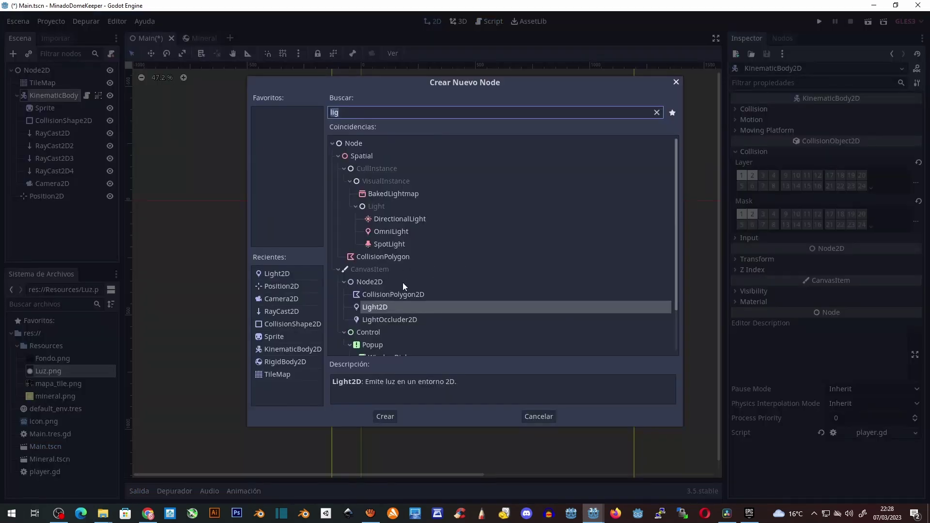
Add a Light2D to the player using the Luz.png texture at Texture Scale 1.5.
double_click(390, 307)
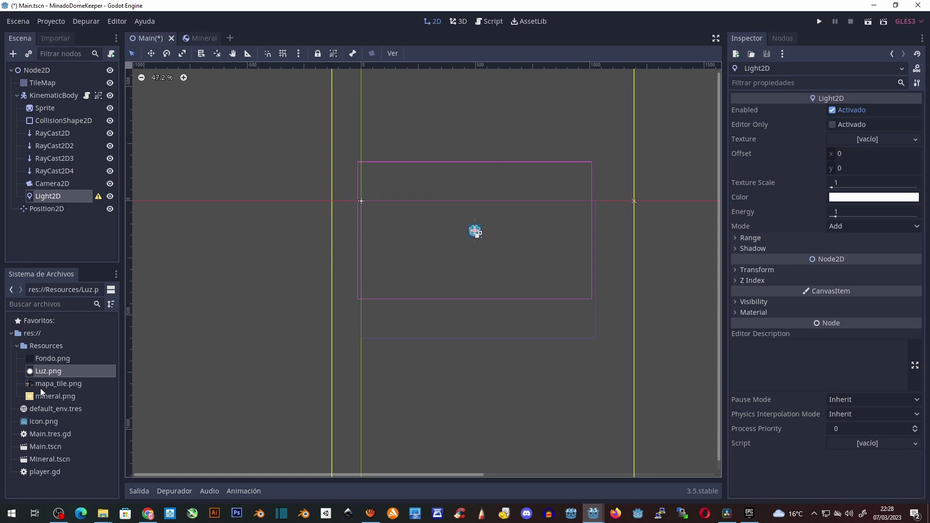
drag(47, 372, 871, 144)
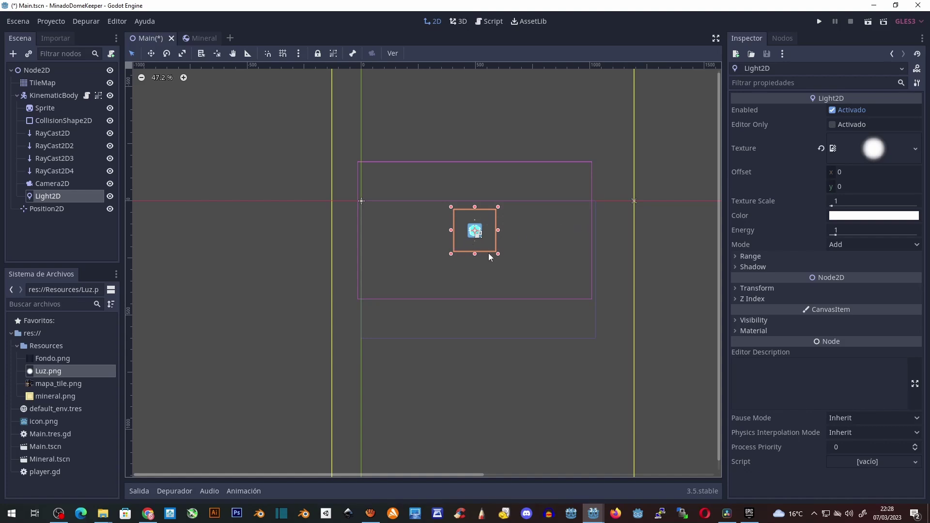
click(841, 201)
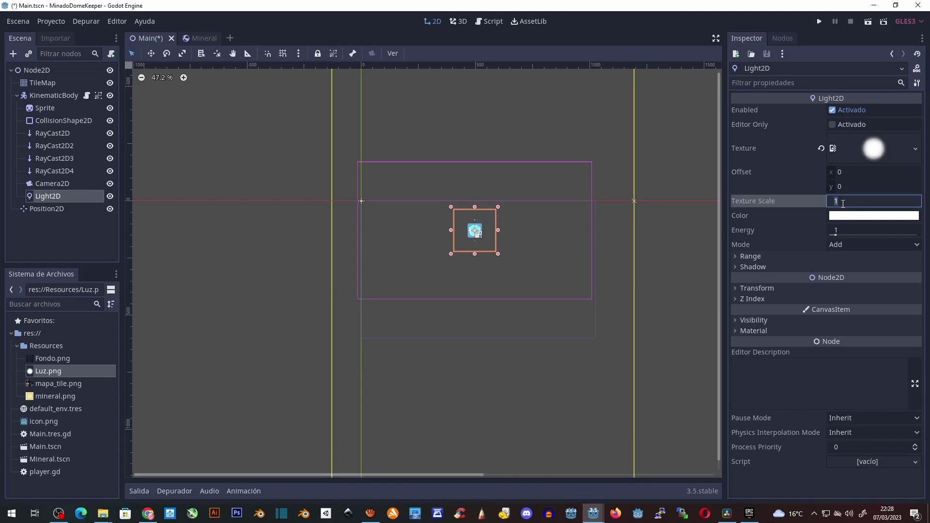
text(1.5)
Give the light an orange-yellow colour (edb41b) and energy 1.09.
click(855, 216)
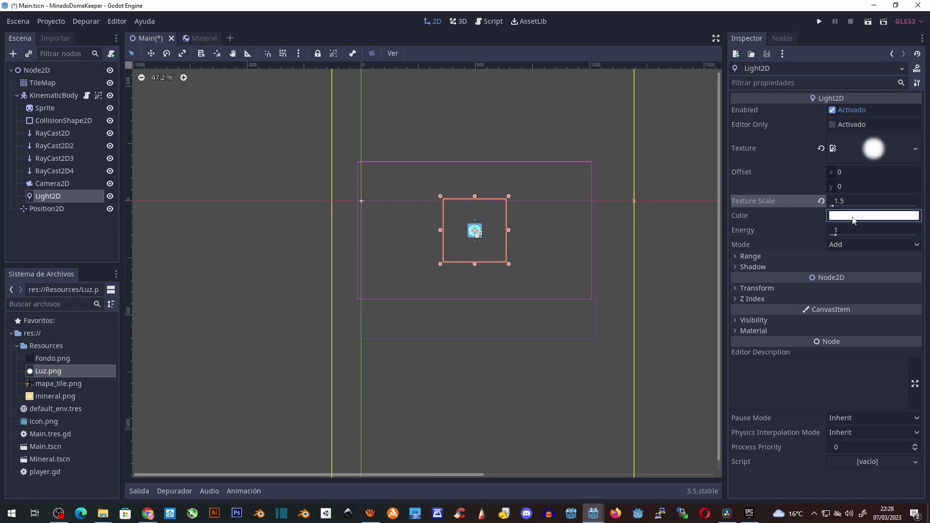
click(826, 35)
click(807, 40)
drag(807, 40, 801, 29)
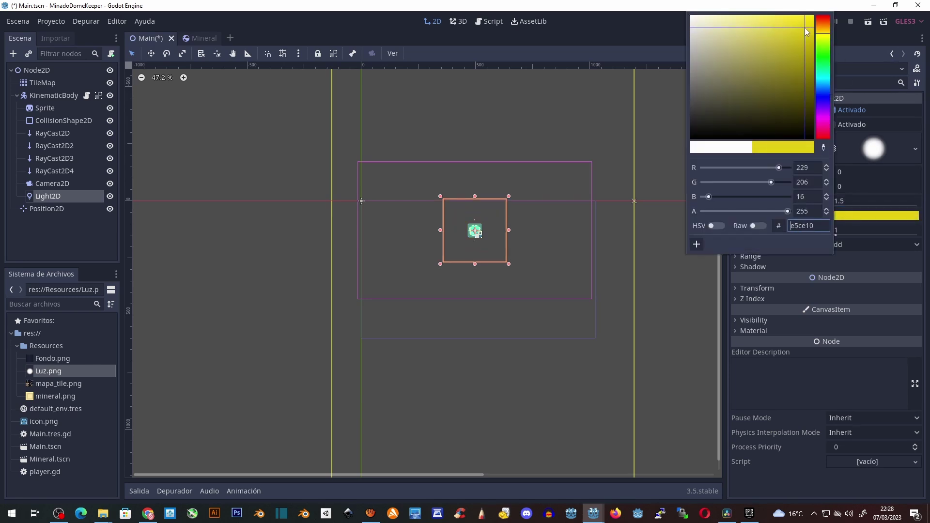
click(823, 30)
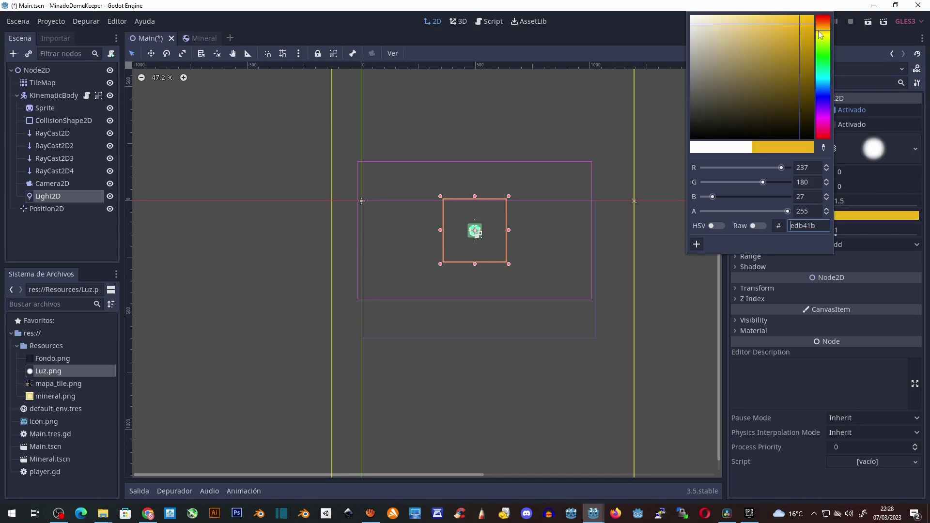
click(866, 232)
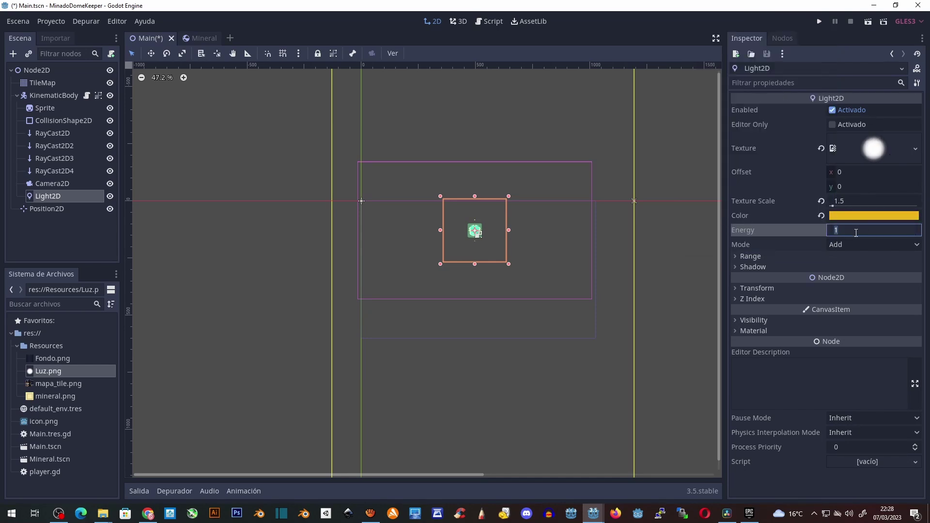
text(1)
text(.09)
click(751, 268)
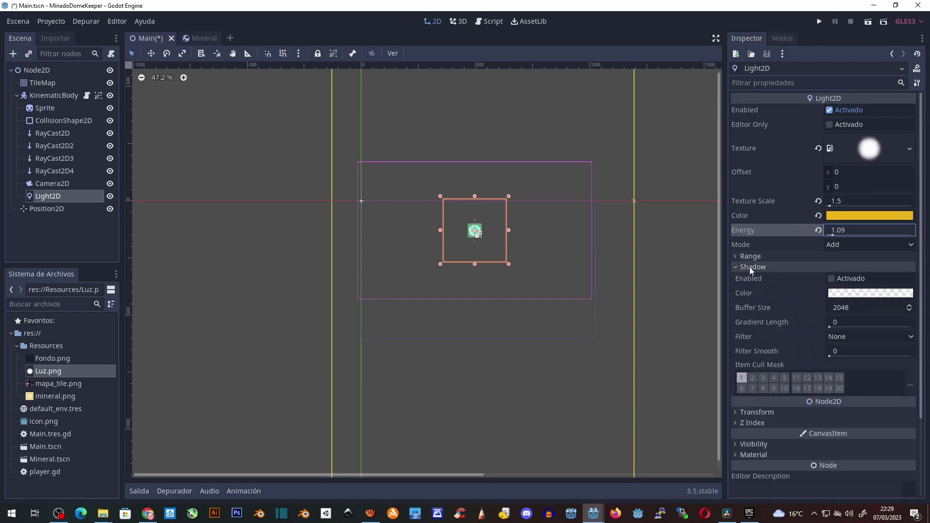
Enable the light's shadows and put the player Sprite on light mask layer 2.
click(831, 280)
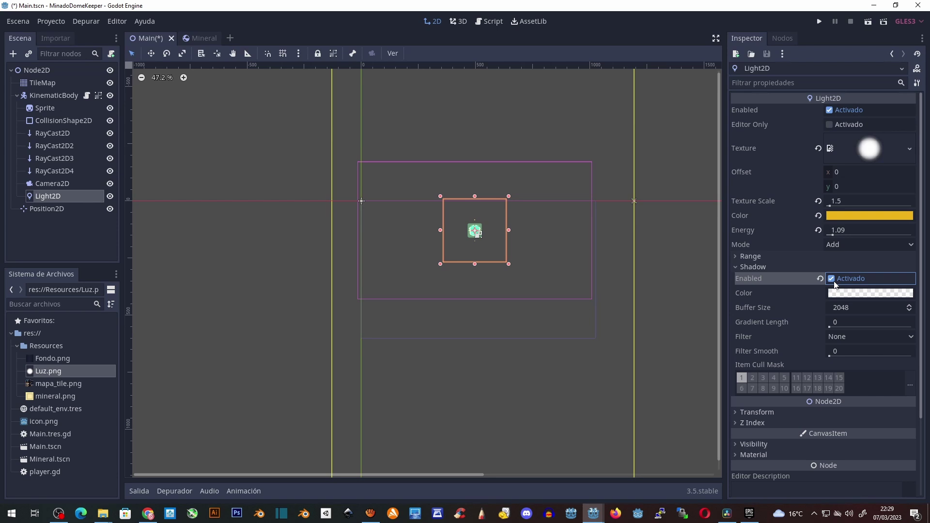
click(751, 256)
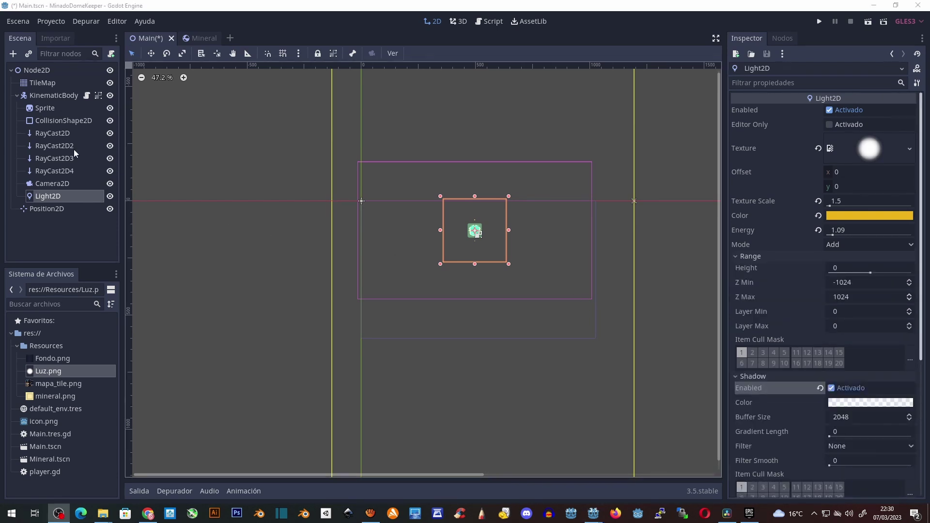
click(51, 109)
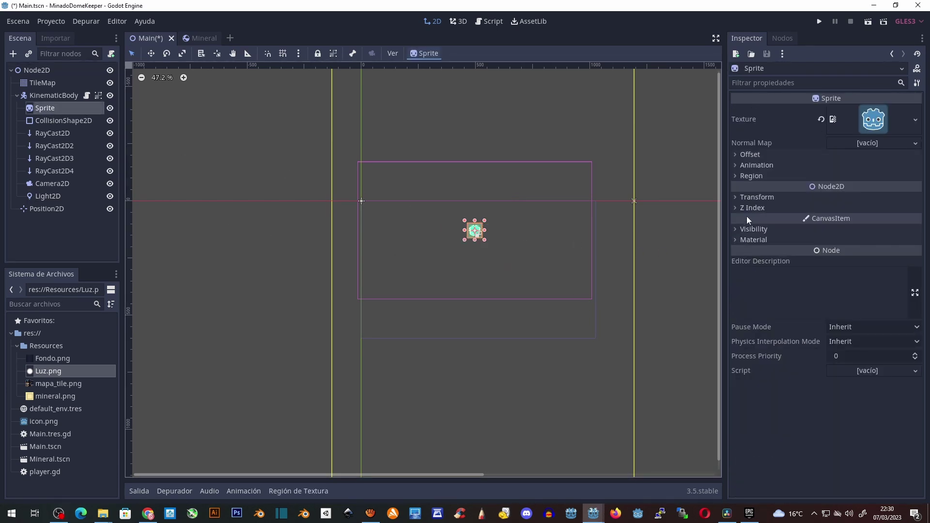
click(757, 228)
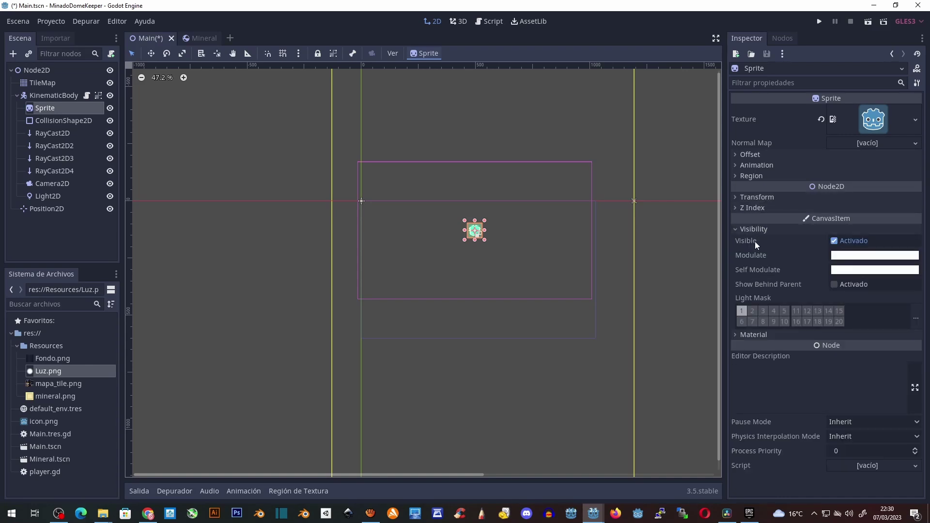
click(753, 311)
click(741, 311)
In Mineral.tscn, switch the mineral Sprite's light mask from layer 1 to layer 2.
double_click(47, 461)
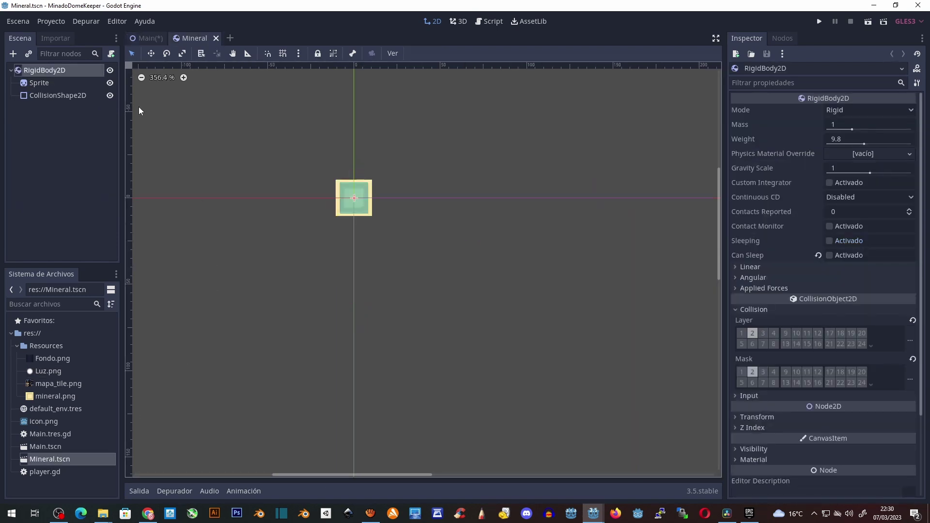
click(37, 83)
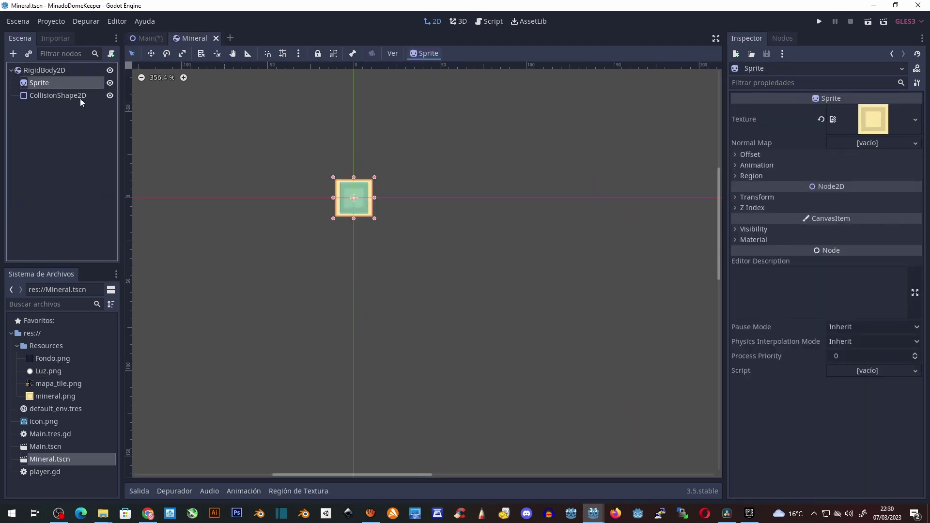
click(755, 229)
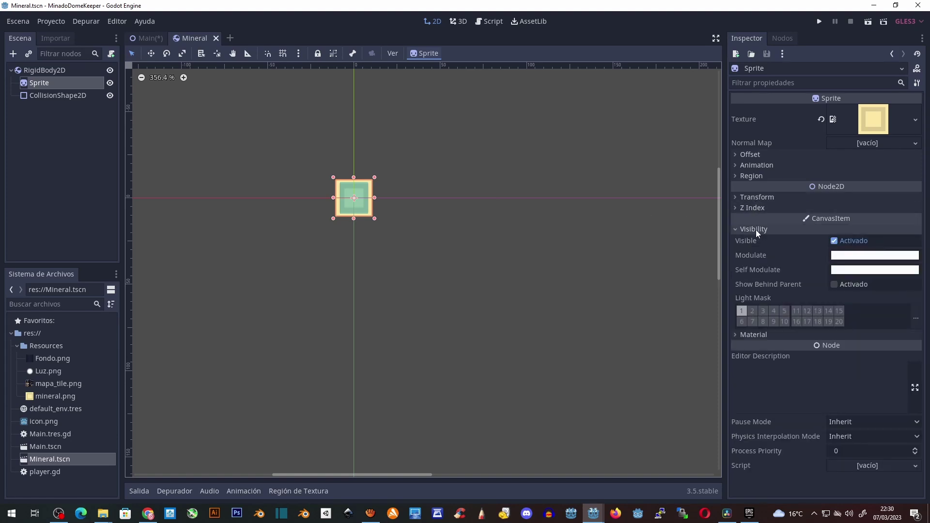
click(752, 311)
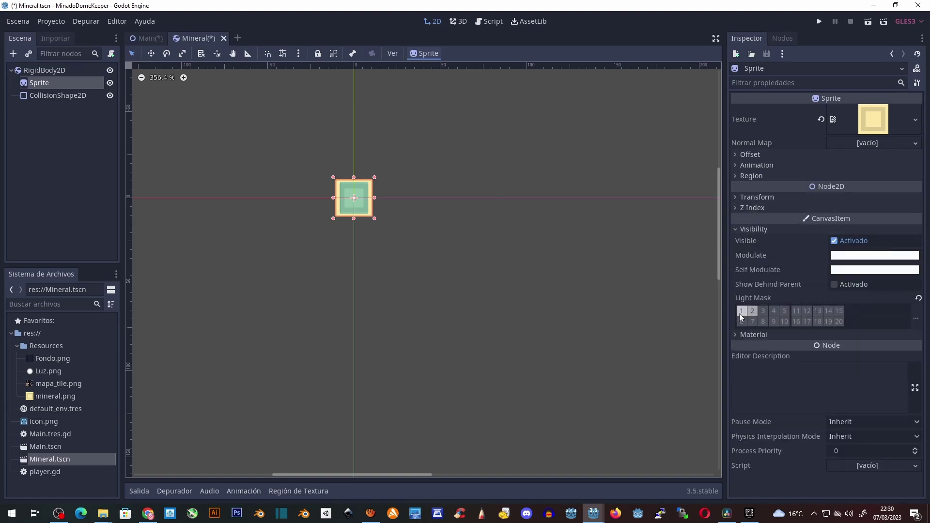
click(742, 312)
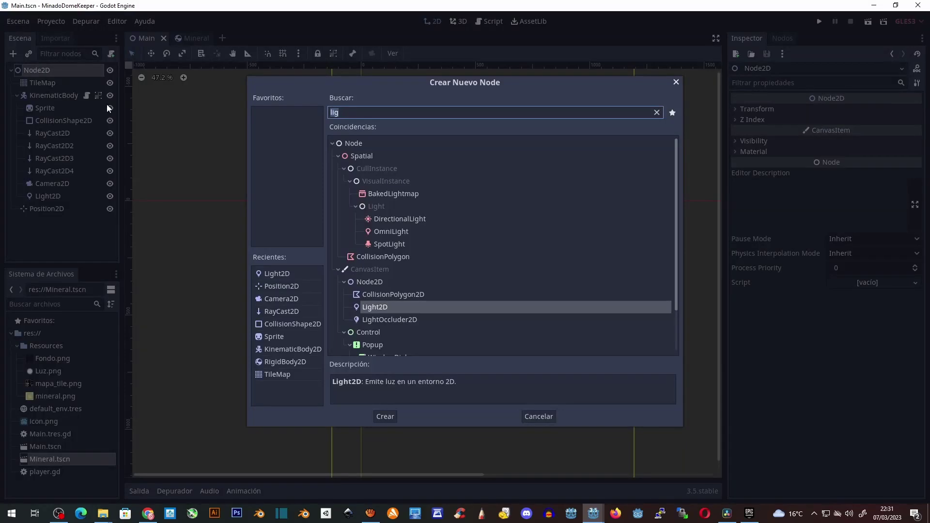
Create a Sprite in Main and give it the Fondo.png texture.
key(BackSpace)
key(BackSpace)
key(BackSpace)
text(sprite)
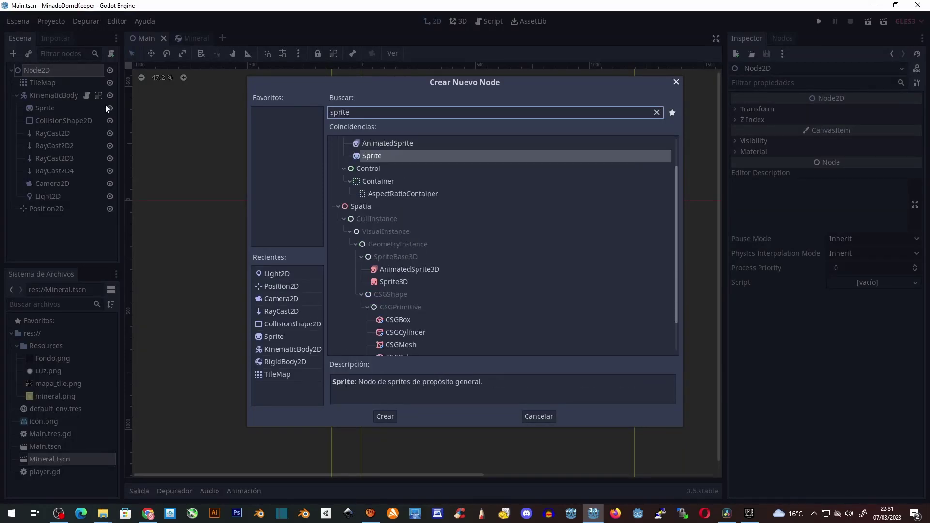
key(Return)
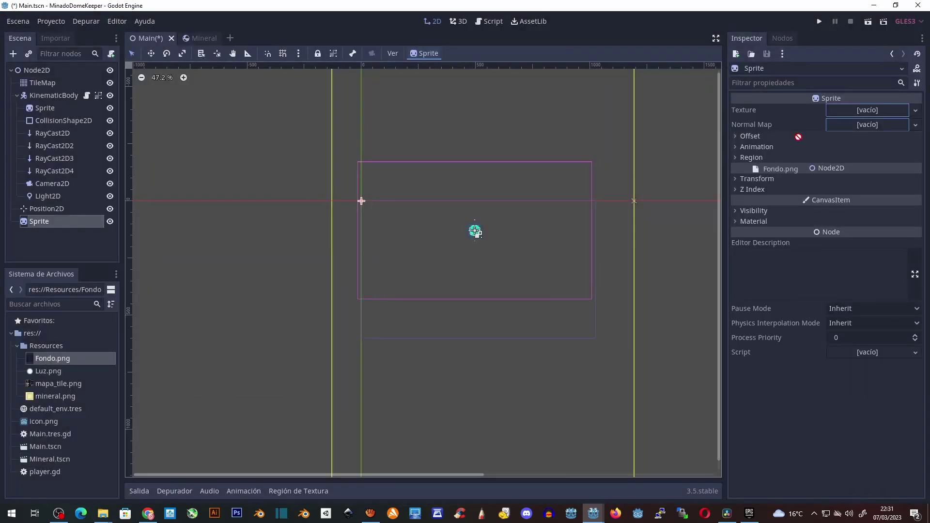
drag(879, 112, 879, 113)
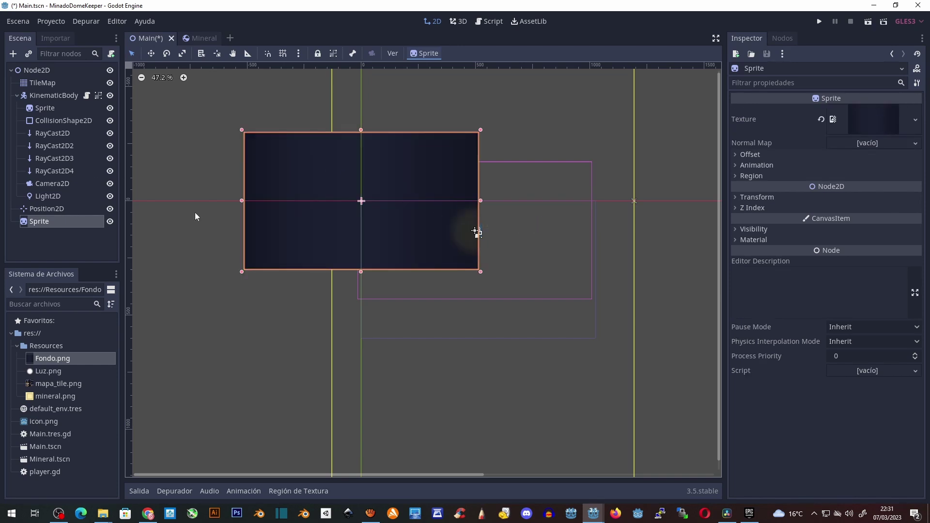
Stretch the background across the level and move it above TileMap so it renders behind.
drag(481, 201, 690, 201)
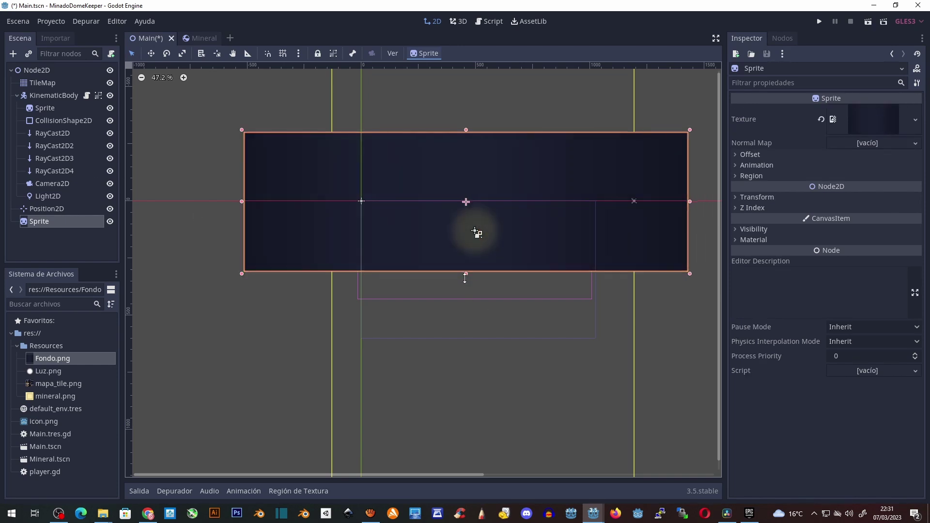
drag(465, 275, 456, 495)
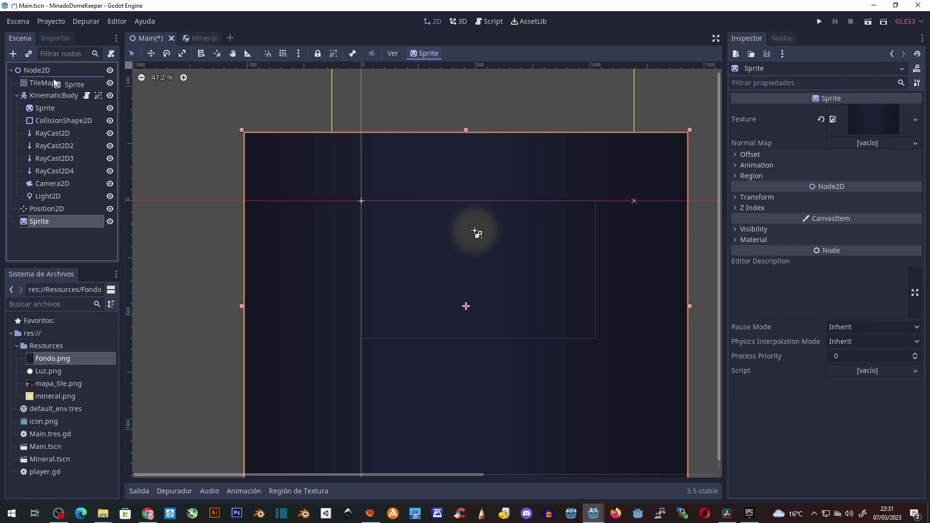
drag(53, 83, 55, 82)
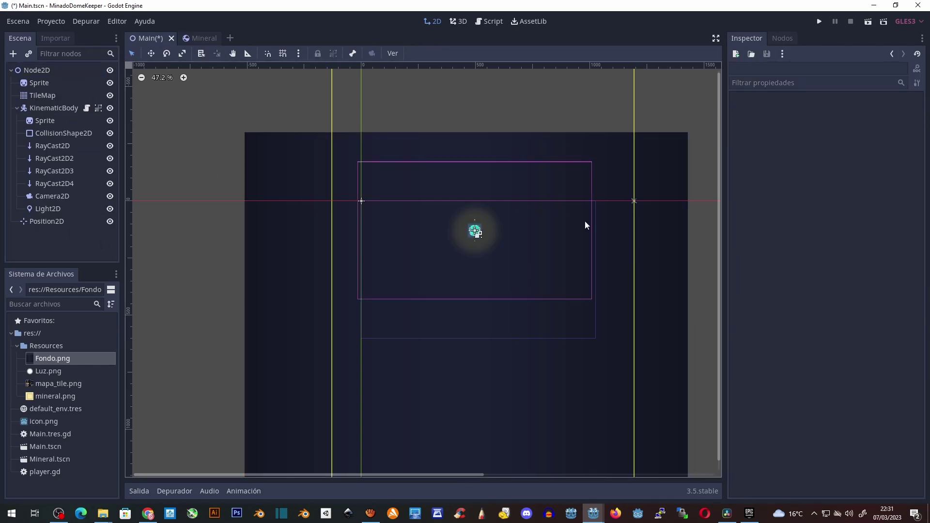
scroll(533, 269, up, 5)
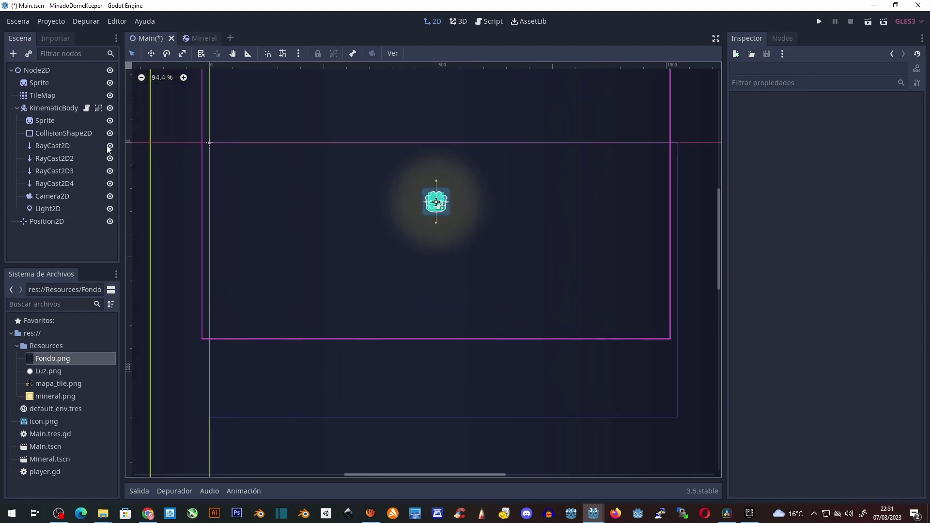
On the TileMap, paint a band of grey rock tiles from the top row down to a lower row.
click(43, 95)
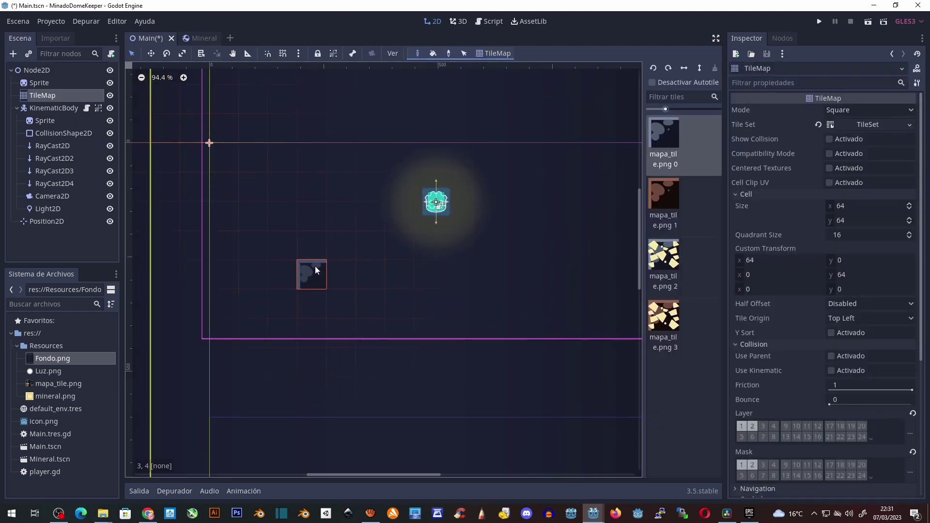
drag(315, 269, 573, 286)
drag(604, 371, 352, 360)
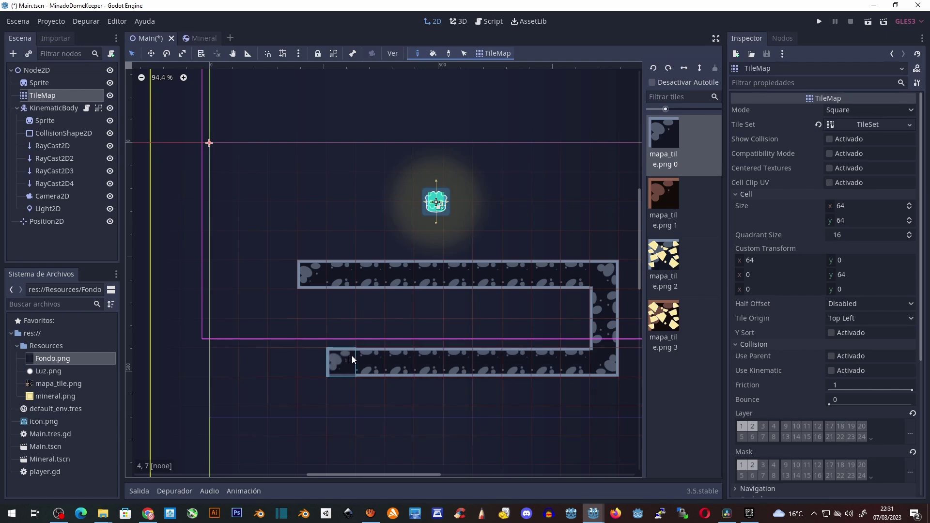
mouse_move(322, 302)
mouse_down()
mouse_move(571, 297)
mouse_move(349, 328)
mouse_up()
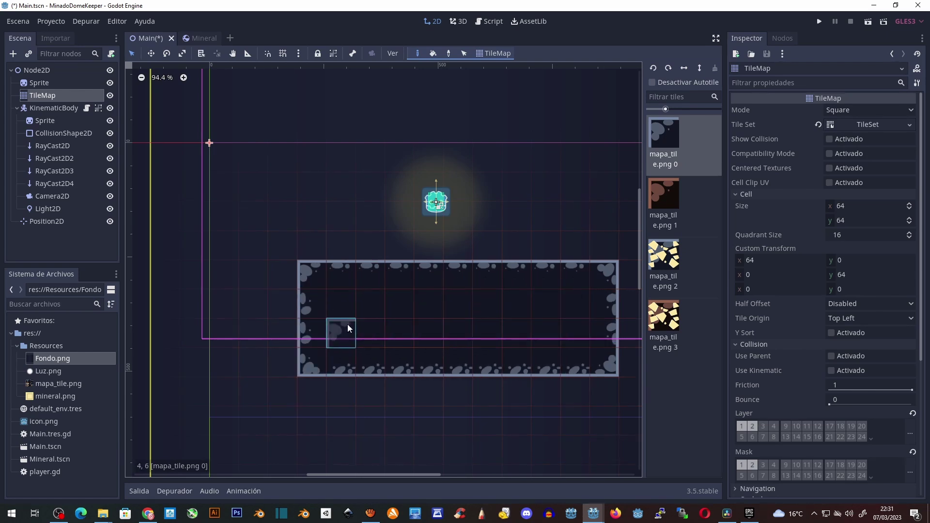
Paint several rows of reddish rock tiles beneath the grey rock layer.
click(664, 208)
scroll(543, 314, down, 1)
drag(353, 389, 597, 388)
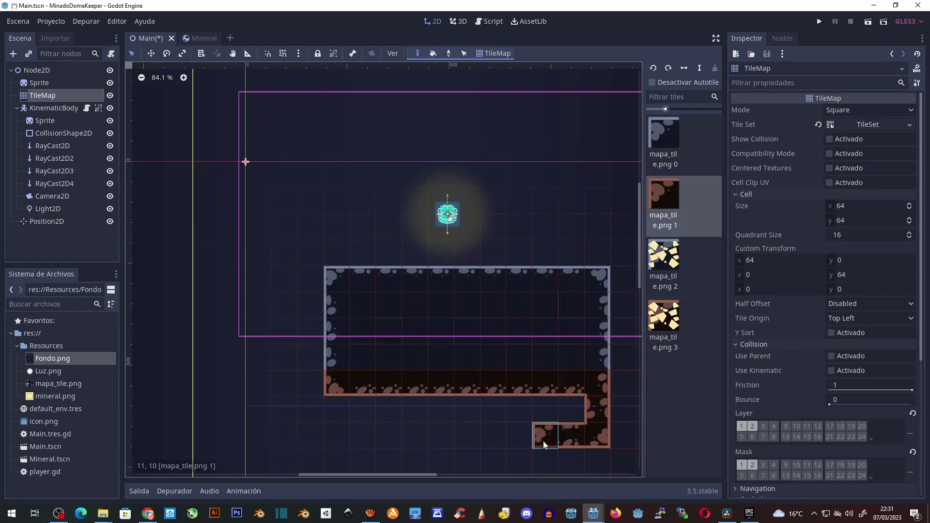
mouse_move(544, 445)
mouse_down()
mouse_move(342, 415)
mouse_move(572, 415)
mouse_up()
drag(591, 460, 354, 457)
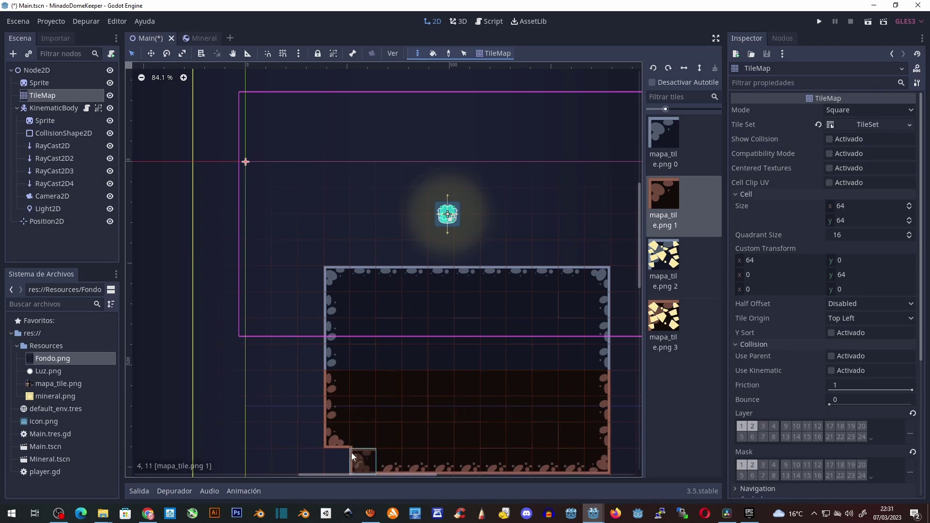
Choose the two mineral tiles to scatter inside the rock layers.
click(666, 291)
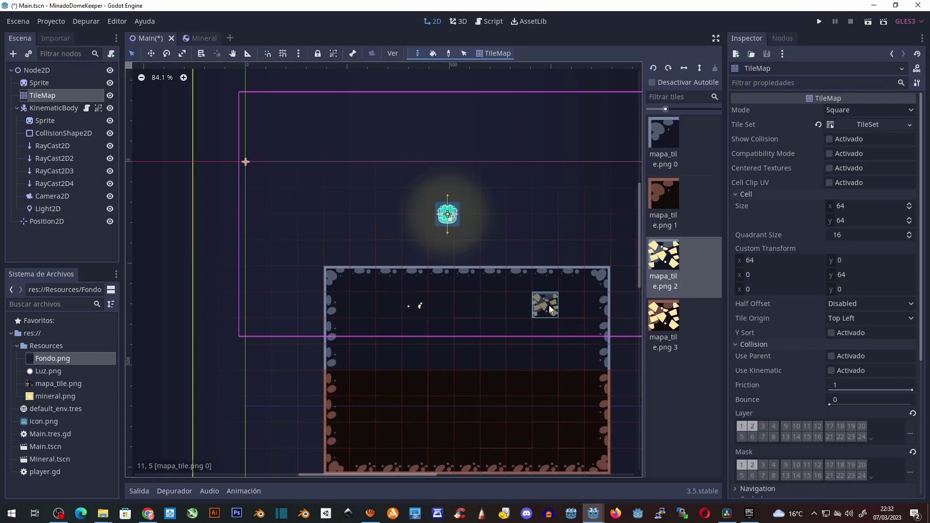
click(670, 328)
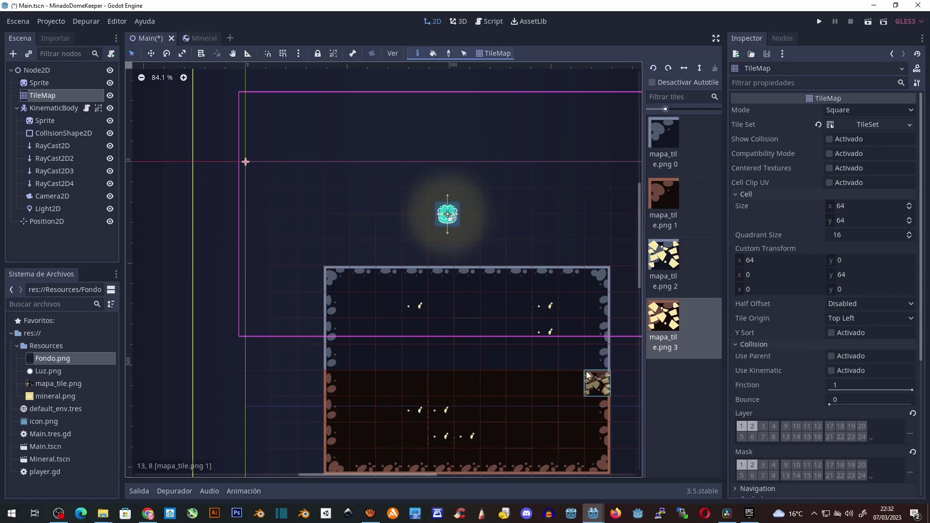
scroll(546, 227, down, 1)
scroll(557, 242, down, 1)
Steer the player with the arrow keys to dig tunnels down, left, right and up through the rock.
scroll(563, 258, down, 2)
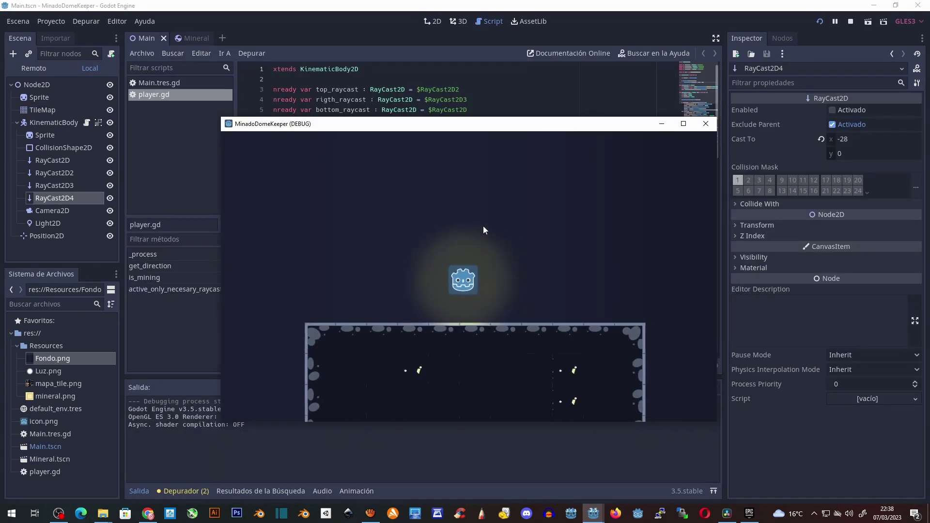
key(Down)
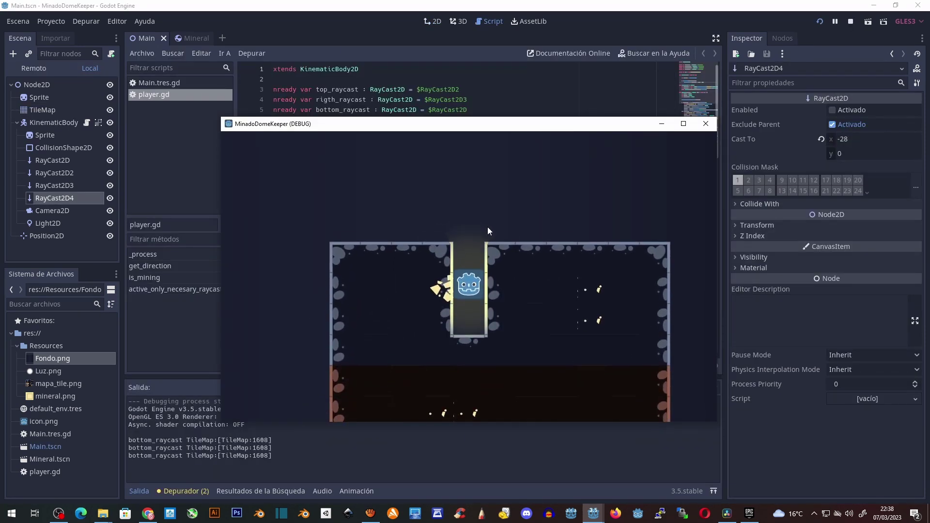
key(Left)
key(Right)
key(Right)
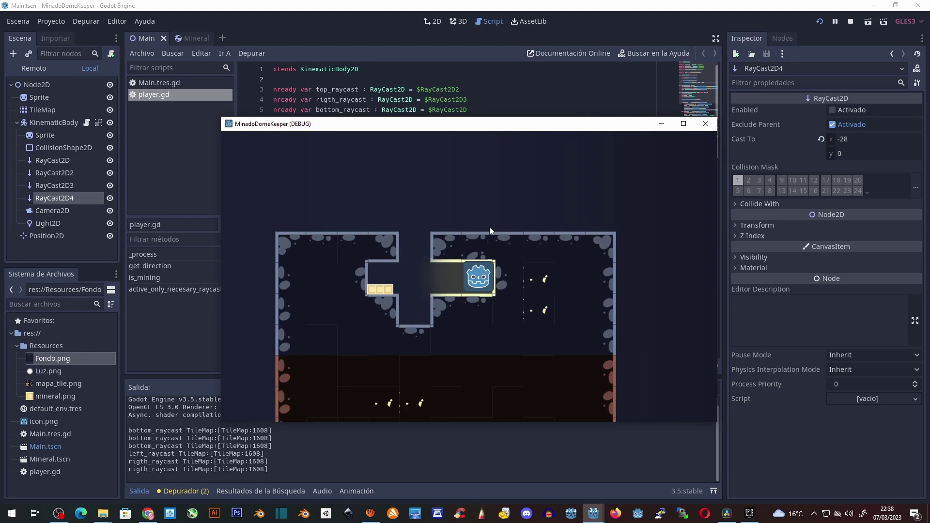
key(Right)
key(Up)
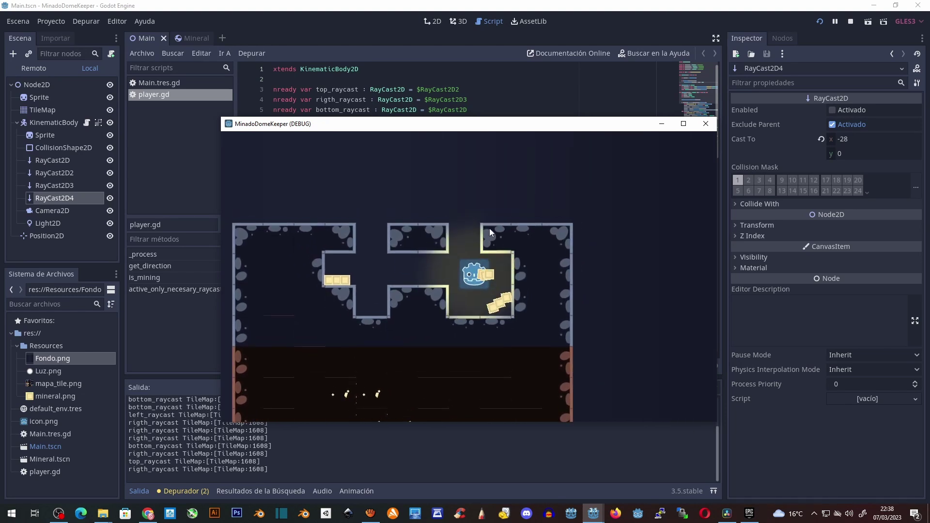
key(Right)
key(Down)
key(Down)
key(Down)
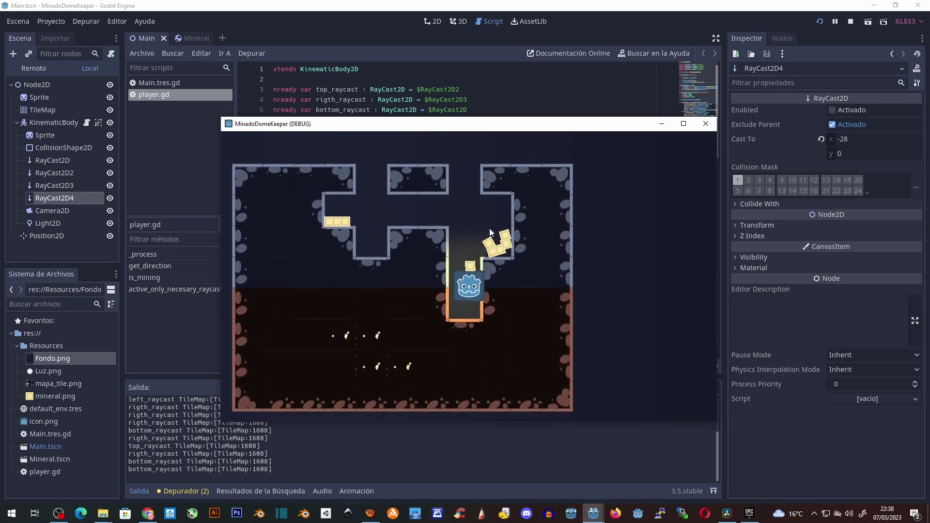
key(Left)
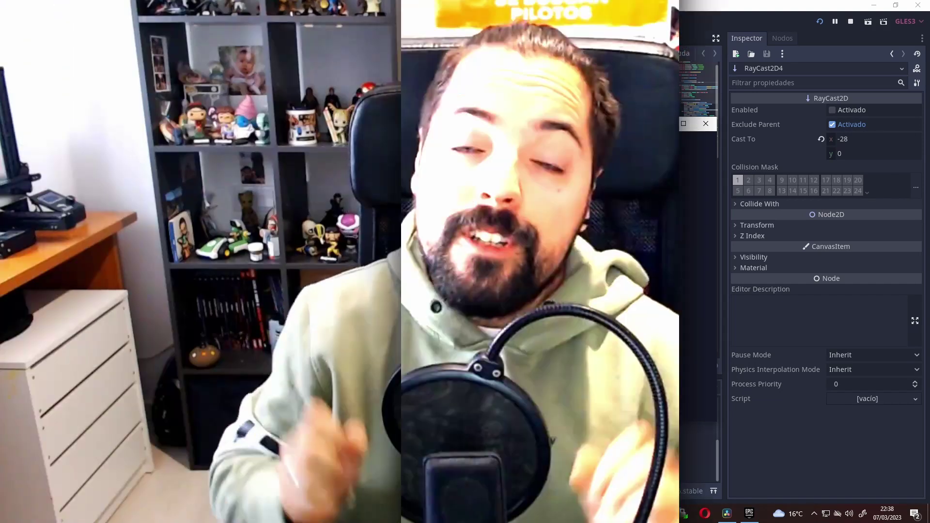